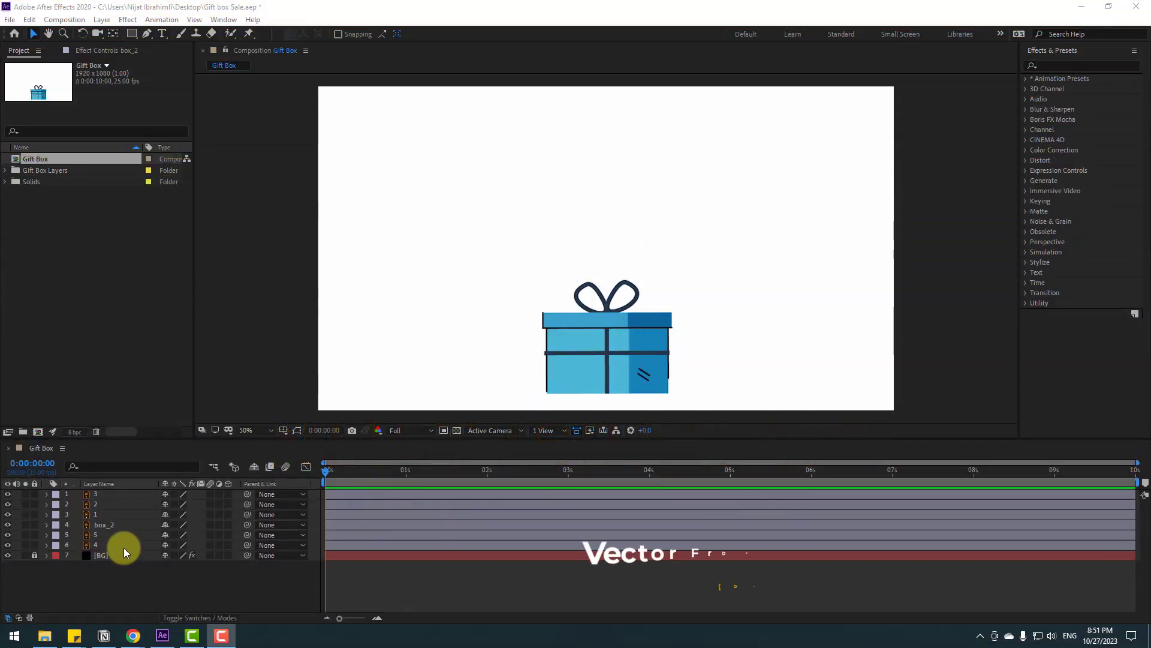
# - Move the anchor point of the box_2 layer to the middle of the box's bottom edge, isolating the layer while adjusting it
pyautogui.click(109, 526)
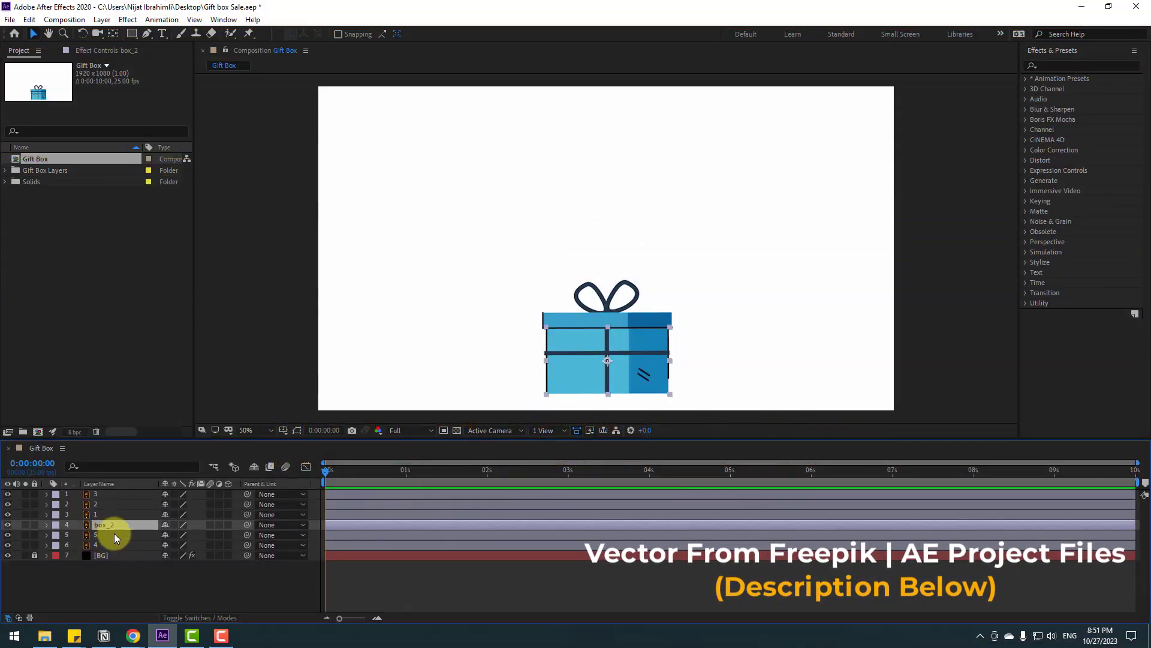
pyautogui.click(113, 33)
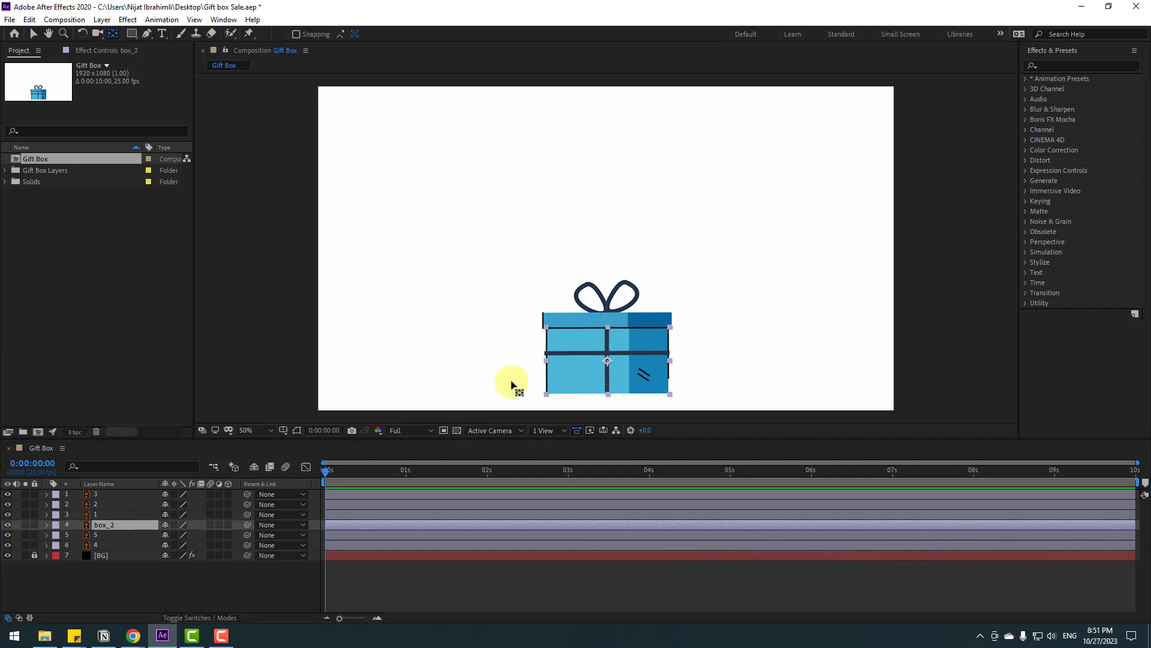
pyautogui.click(25, 525)
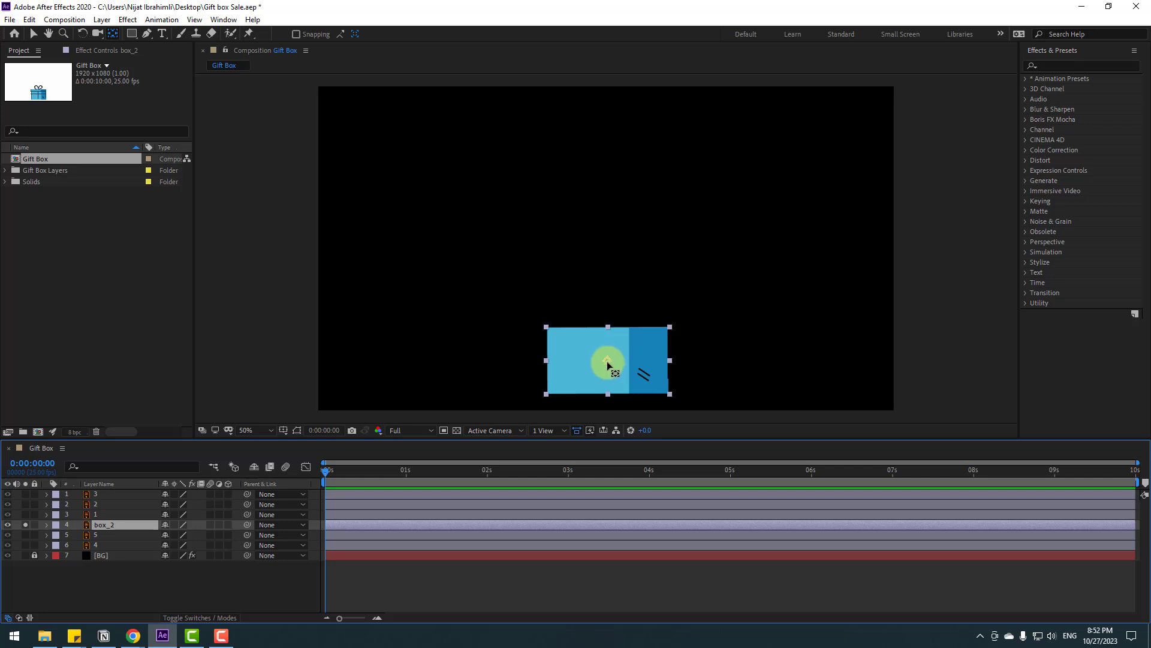
pyautogui.moveTo(607, 364); pyautogui.dragTo(608, 396)
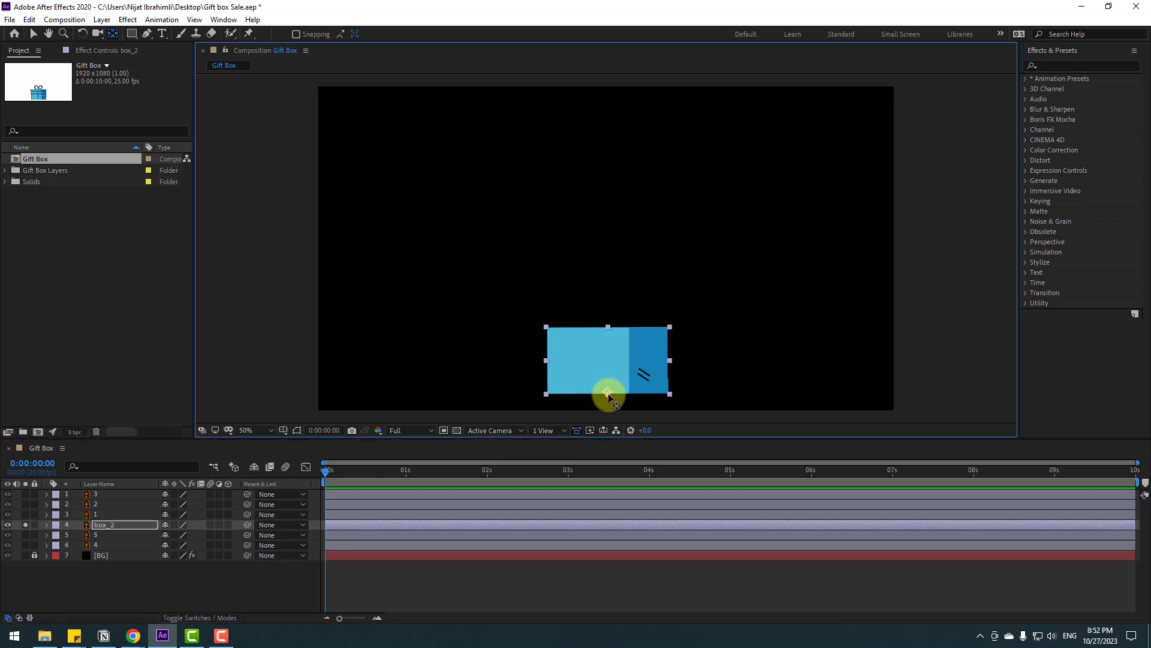
pyautogui.click(33, 34)
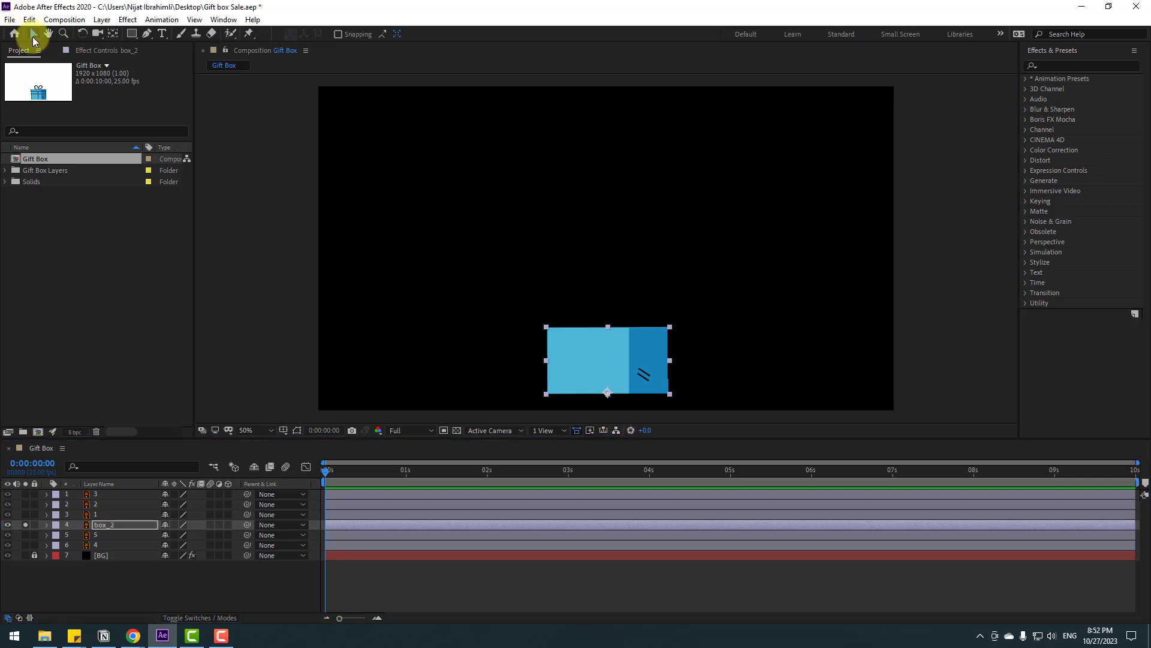
pyautogui.click(25, 524)
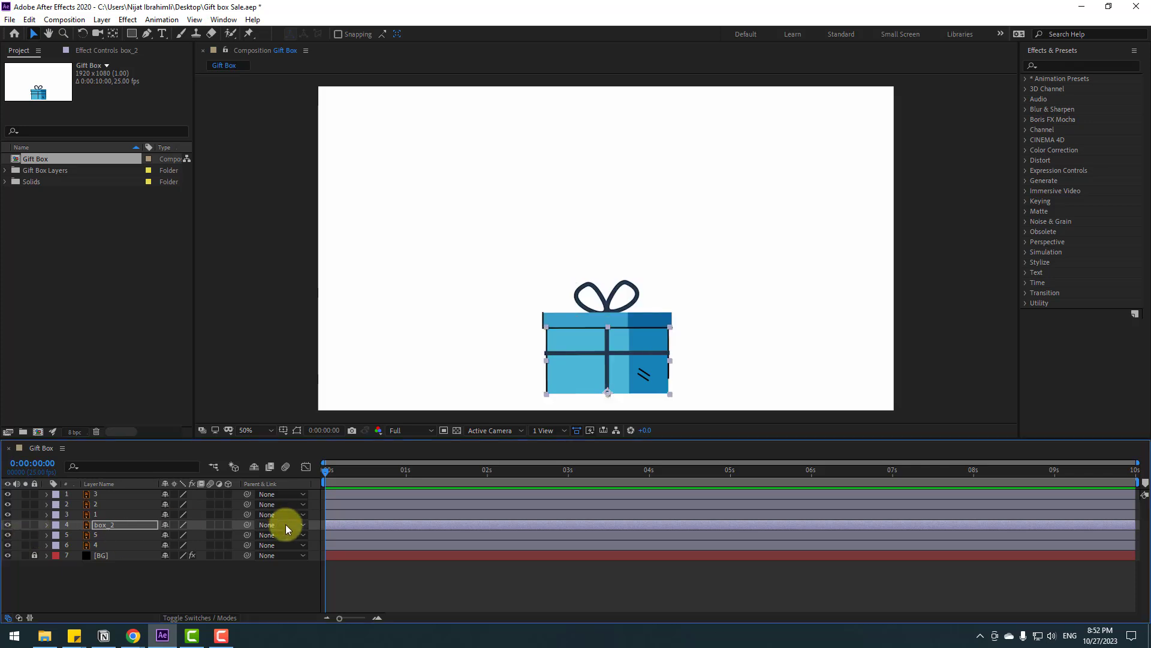
# - Unlink the Scale proportions of box_2, add a Scale keyframe at 0 seconds, and solo the layer
pyautogui.press('s')
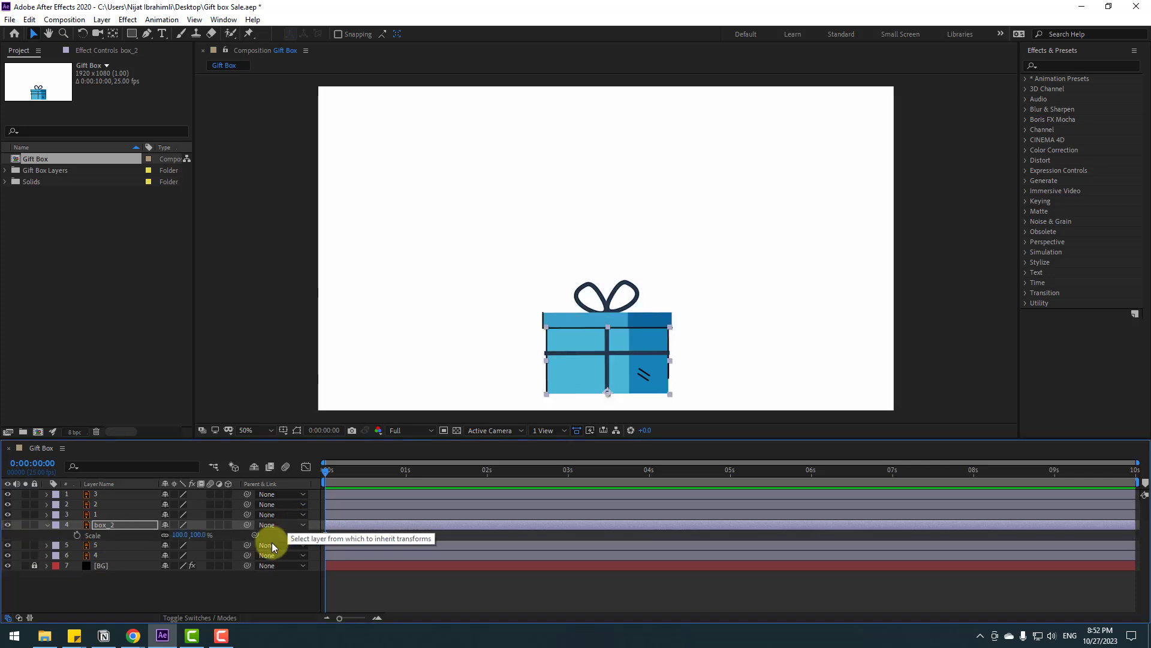
pyautogui.click(165, 534)
pyautogui.click(77, 534)
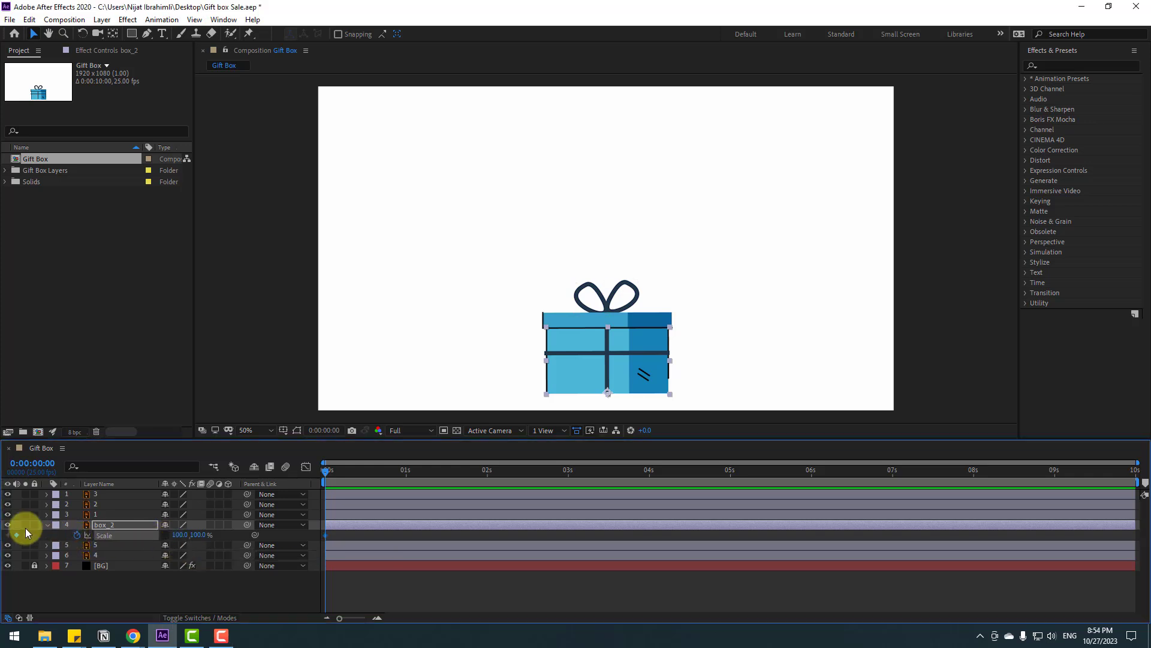
pyautogui.click(26, 524)
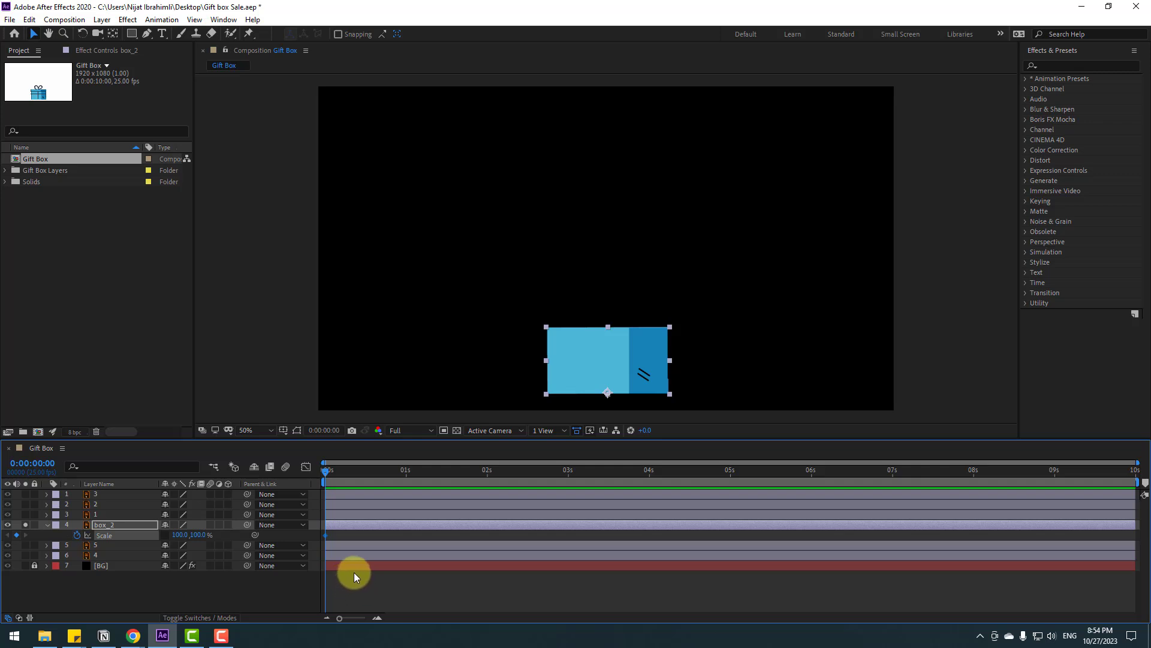
# - Keyframe the vertical scale of box_2 at about 40% at 0:00:00:10 and 135% at 0:00:00:20
pyautogui.hotkey('shift', 'pagedown')
pyautogui.moveTo(197, 541); pyautogui.dragTo(167, 540)
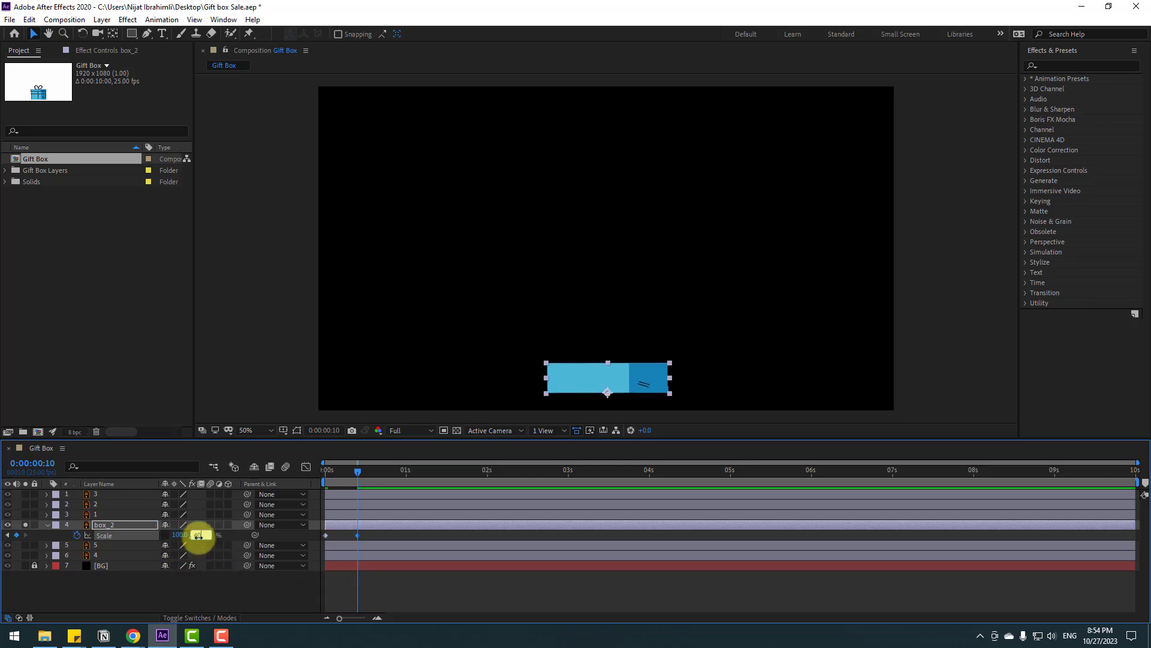
pyautogui.press('Return')
pyautogui.hotkey('shift', 'pagedown')
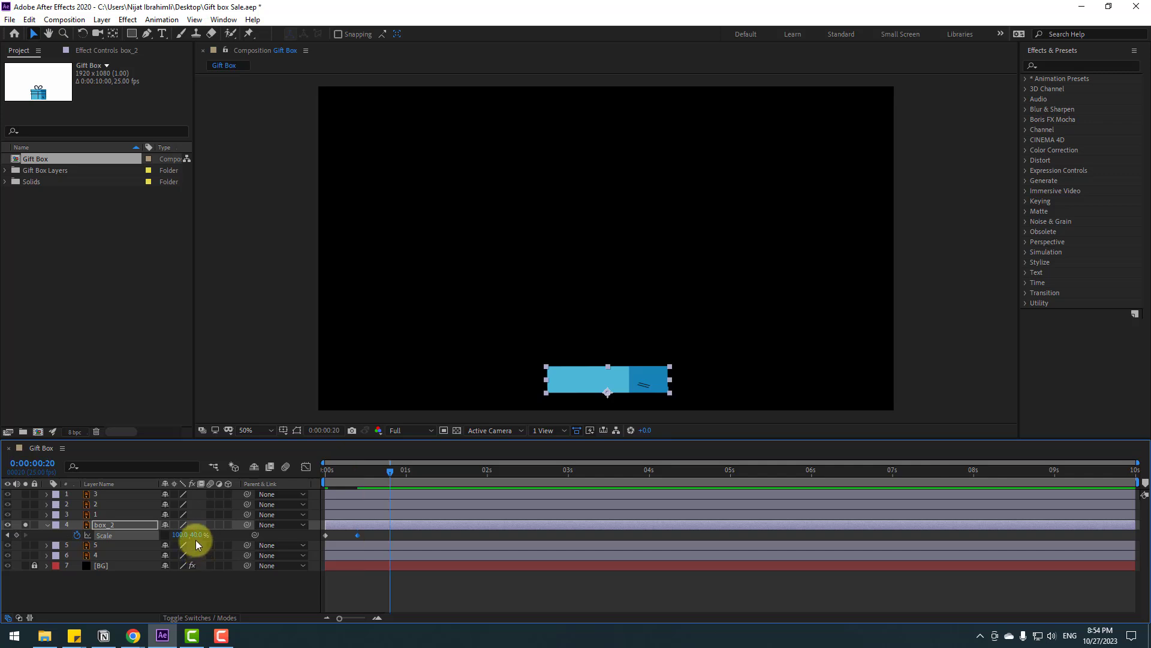
pyautogui.click(197, 535)
pyautogui.write('135')
pyautogui.press('Return')
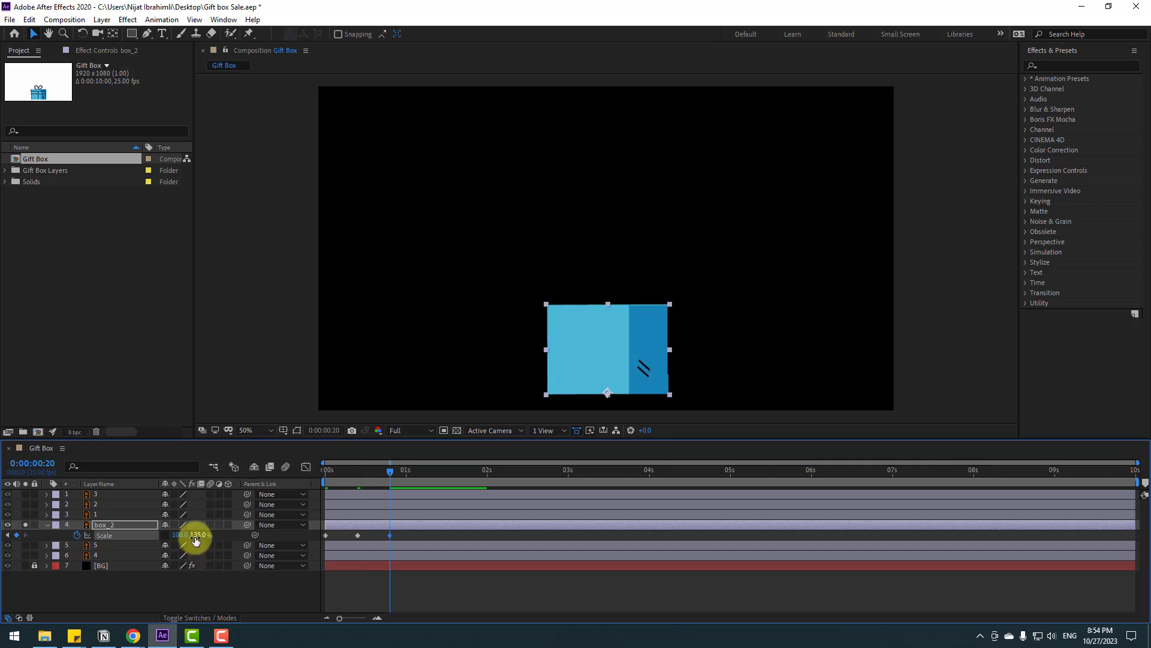
# - Keyframe the vertical scale of box_2 at 85% at 0:00:01:05
pyautogui.hotkey('shift', 'pagedown')
pyautogui.click(199, 535)
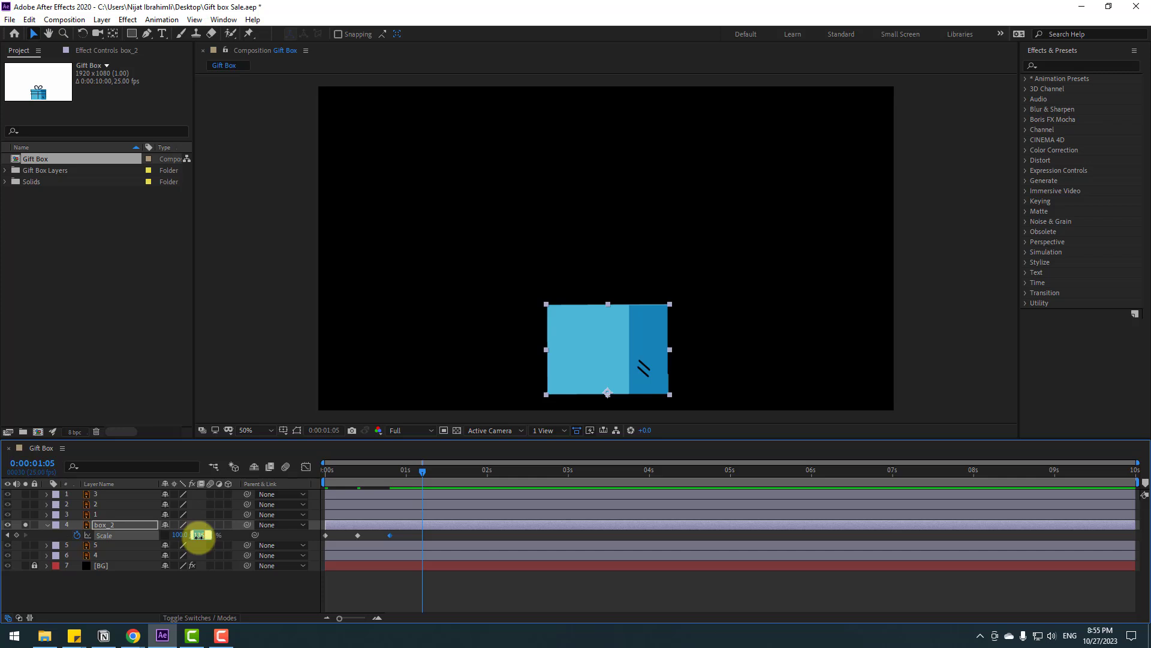
pyautogui.write('75')
pyautogui.press('Return')
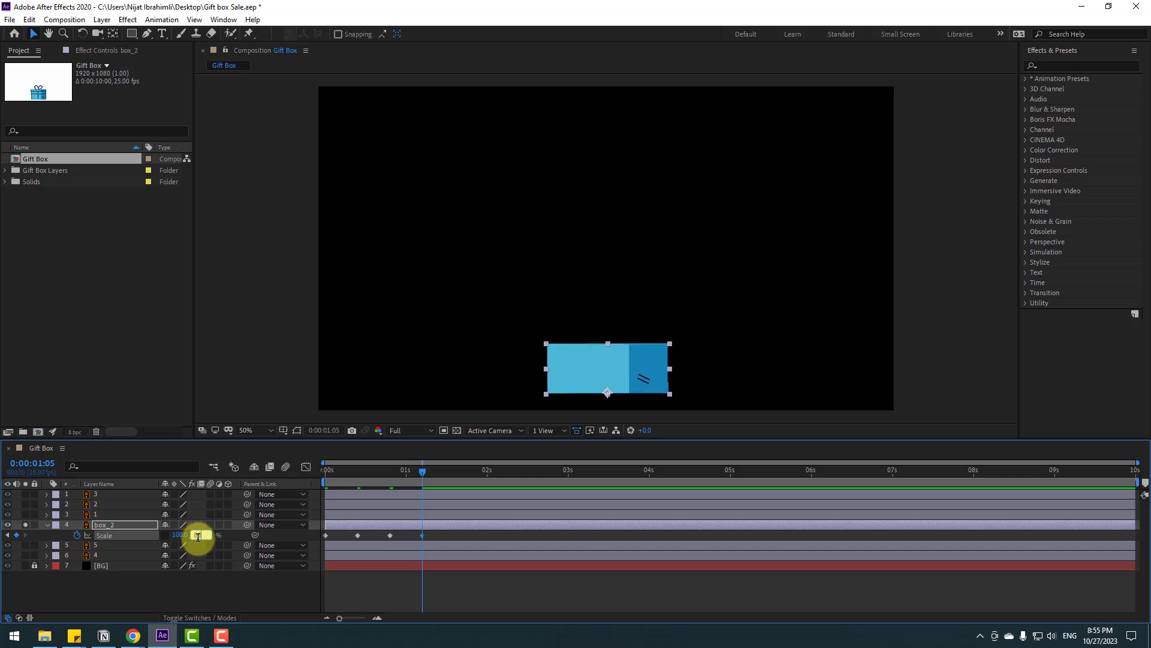
pyautogui.write('85')
pyautogui.press('Return')
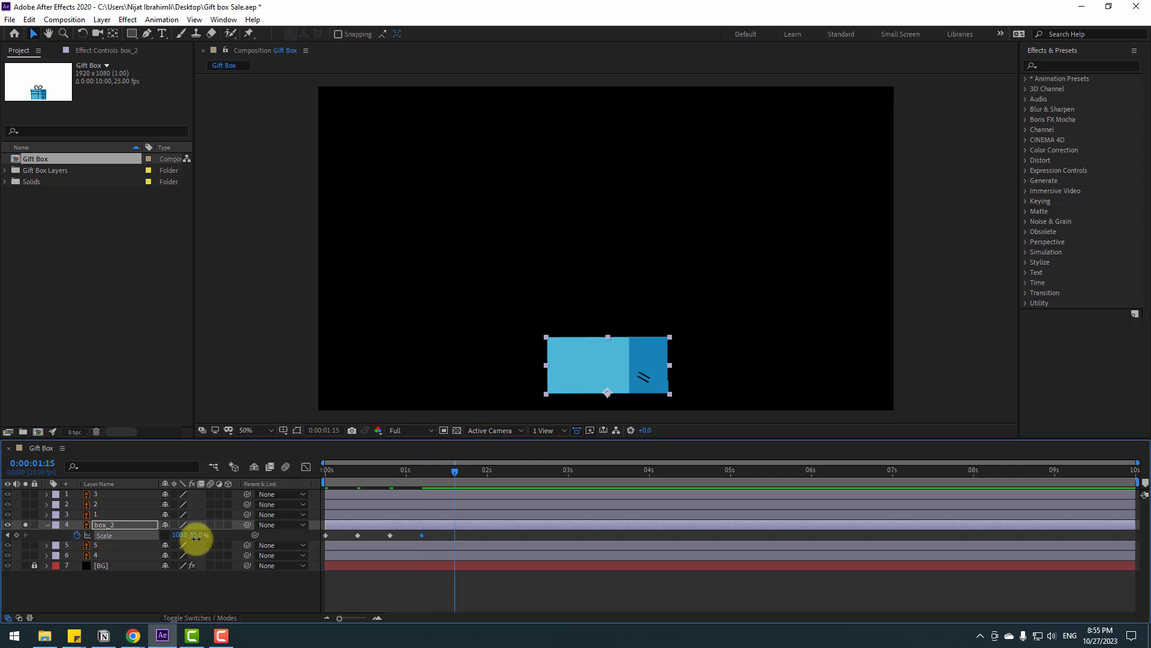
# - Keyframe the vertical scale of box_2 at 115% at 0:00:01:15
pyautogui.write('125')
pyautogui.press('Return')
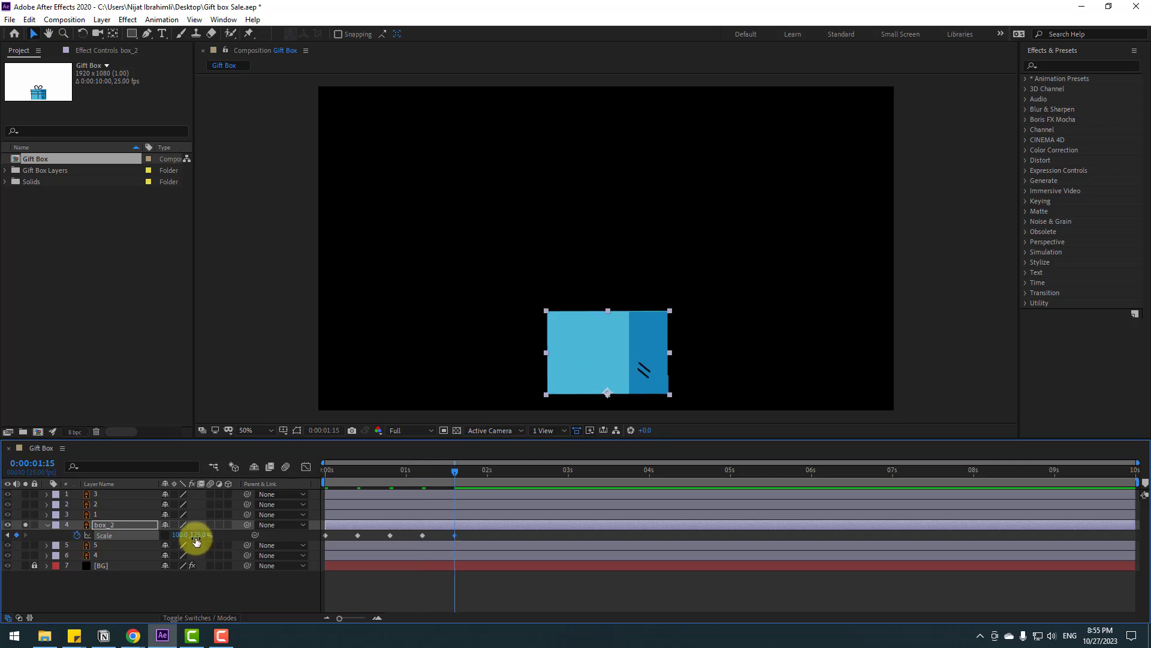
pyautogui.click(199, 537)
pyautogui.write('115')
pyautogui.press('Return')
# - Keyframe the vertical scale of box_2 at 95% at 0:00:02:00, 105% at 0:00:02:10 and 100% at 0:00:02:20
pyautogui.hotkey('shift', 'pagedown')
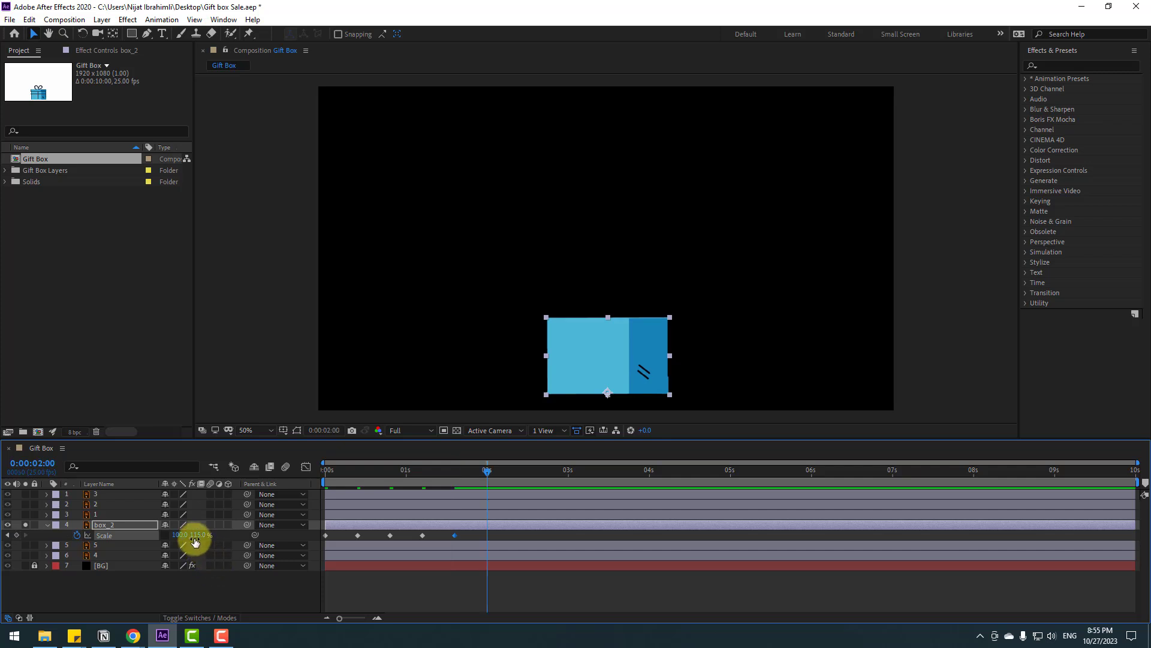
pyautogui.press('Return')
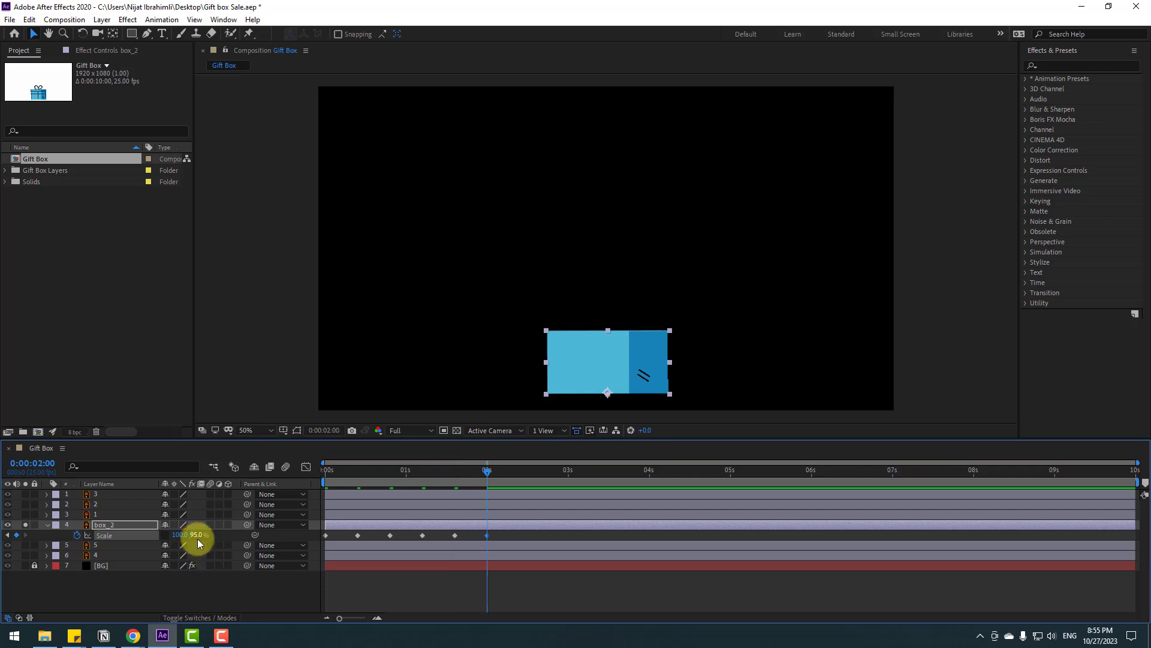
pyautogui.hotkey('shift', 'pagedown')
pyautogui.press('Return')
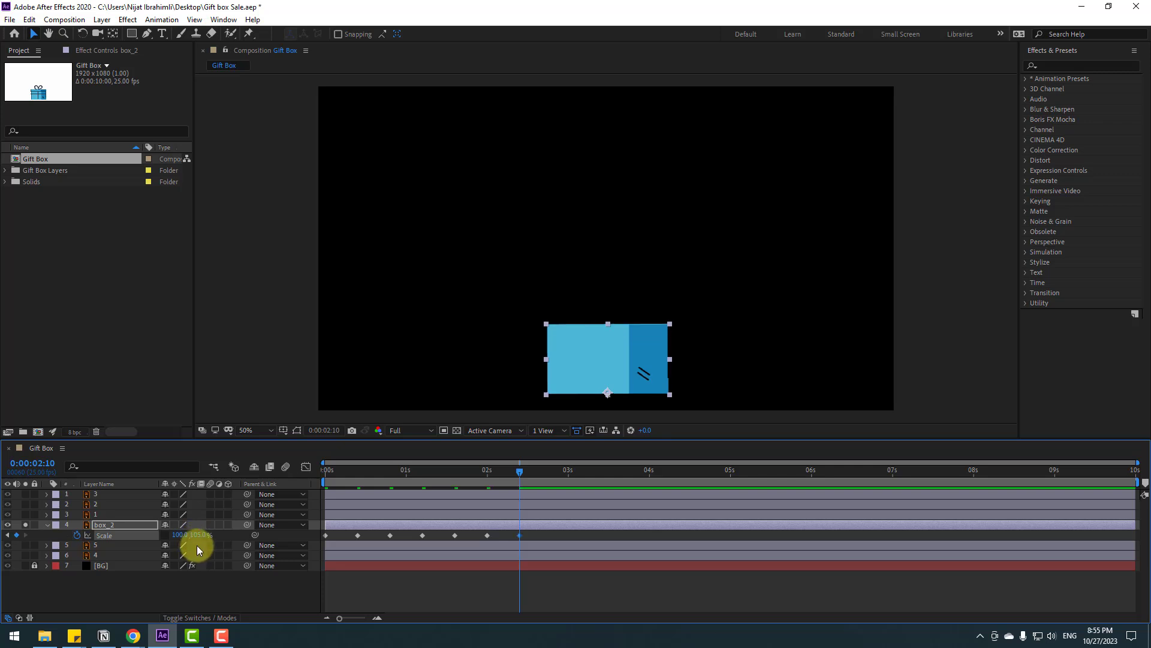
pyautogui.hotkey('shift', 'pagedown')
pyautogui.click(199, 535)
pyautogui.write('100')
pyautogui.press('Return')
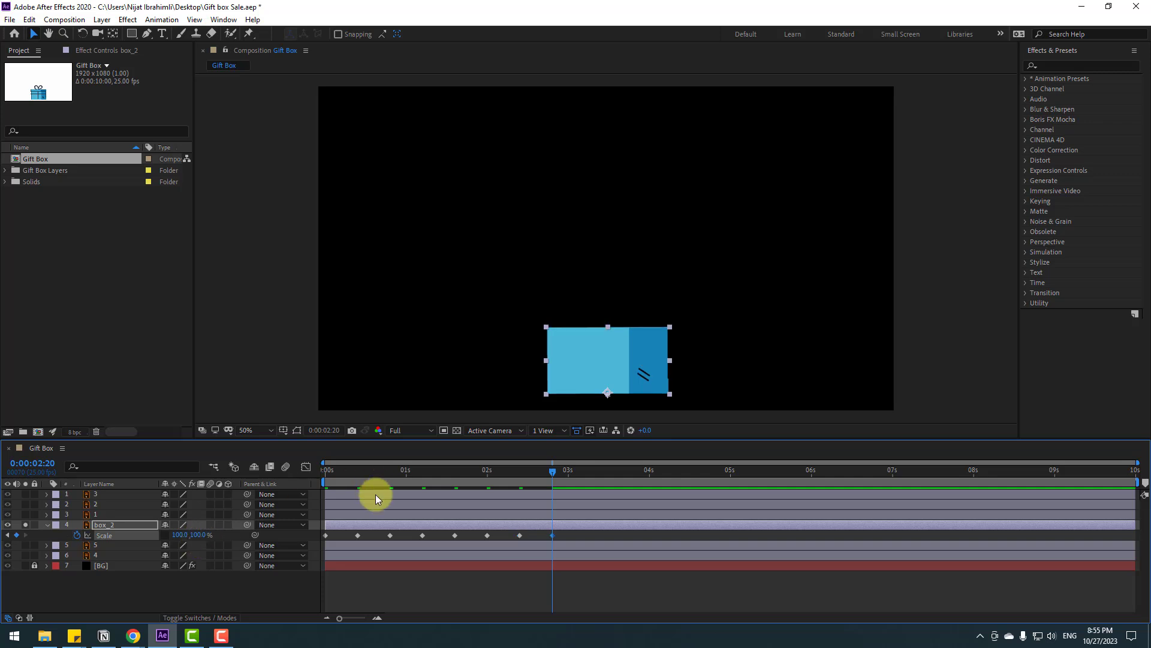
# - Apply Easy Ease to all Scale keyframes of box_2 and preview the squash-and-stretch motion
pyautogui.click(317, 430)
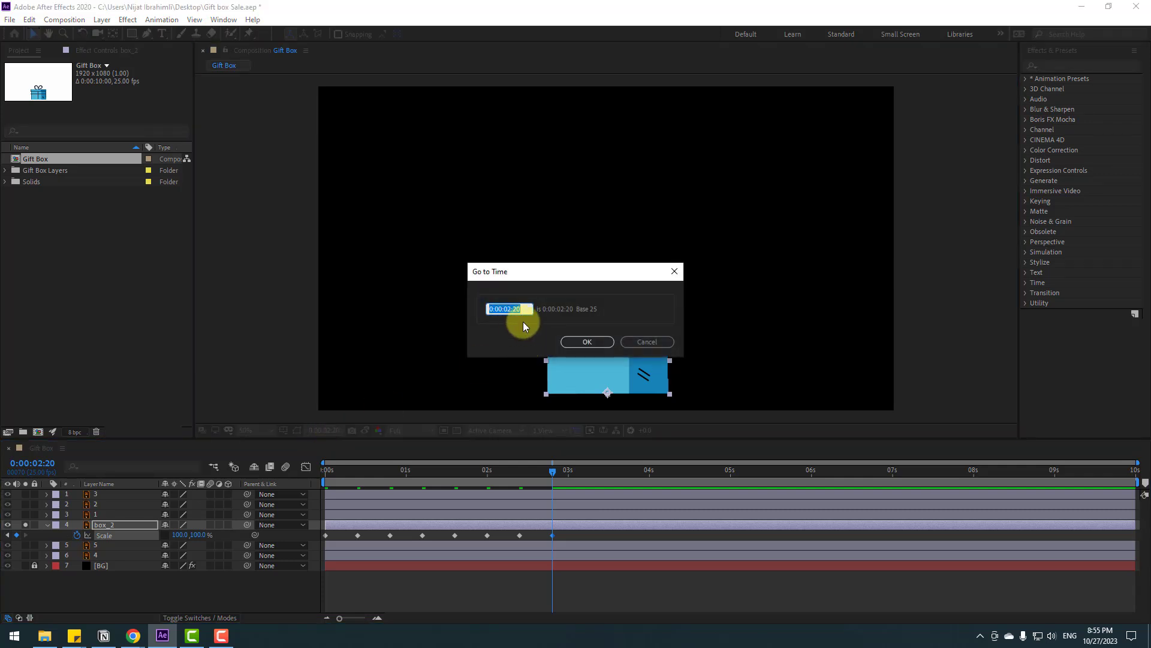
pyautogui.write('+10')
pyautogui.click(602, 340)
pyautogui.click(571, 534)
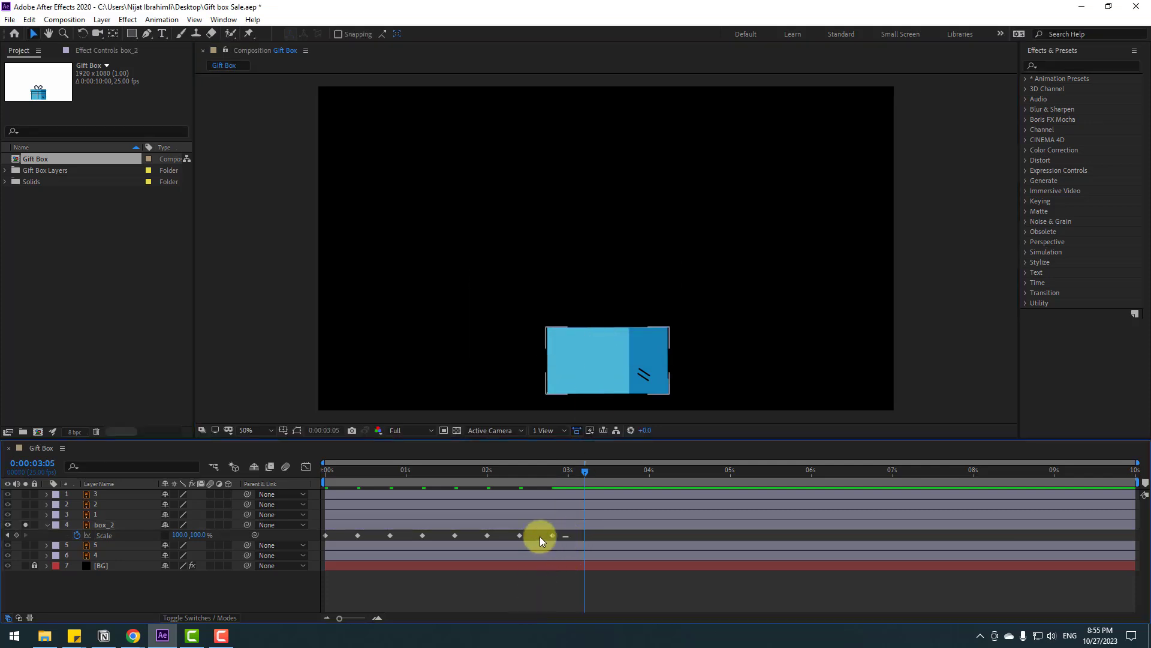
pyautogui.moveTo(540, 537); pyautogui.dragTo(326, 538)
pyautogui.rightClick(325, 534)
pyautogui.moveTo(333, 527)
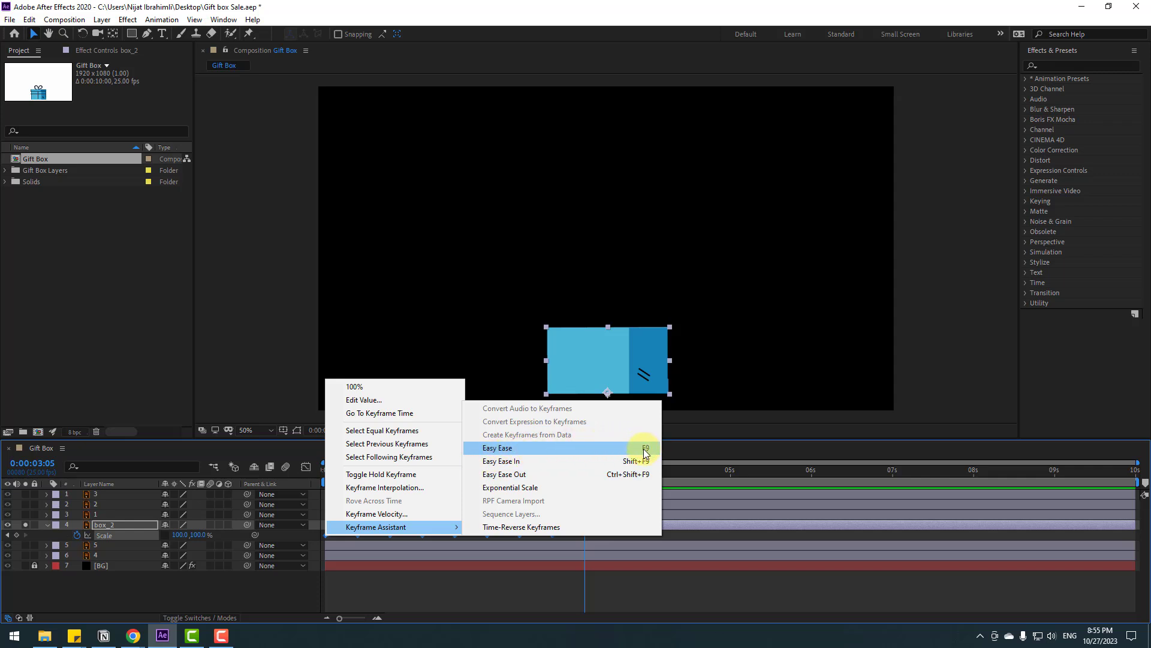
pyautogui.click(644, 449)
pyautogui.press('space')
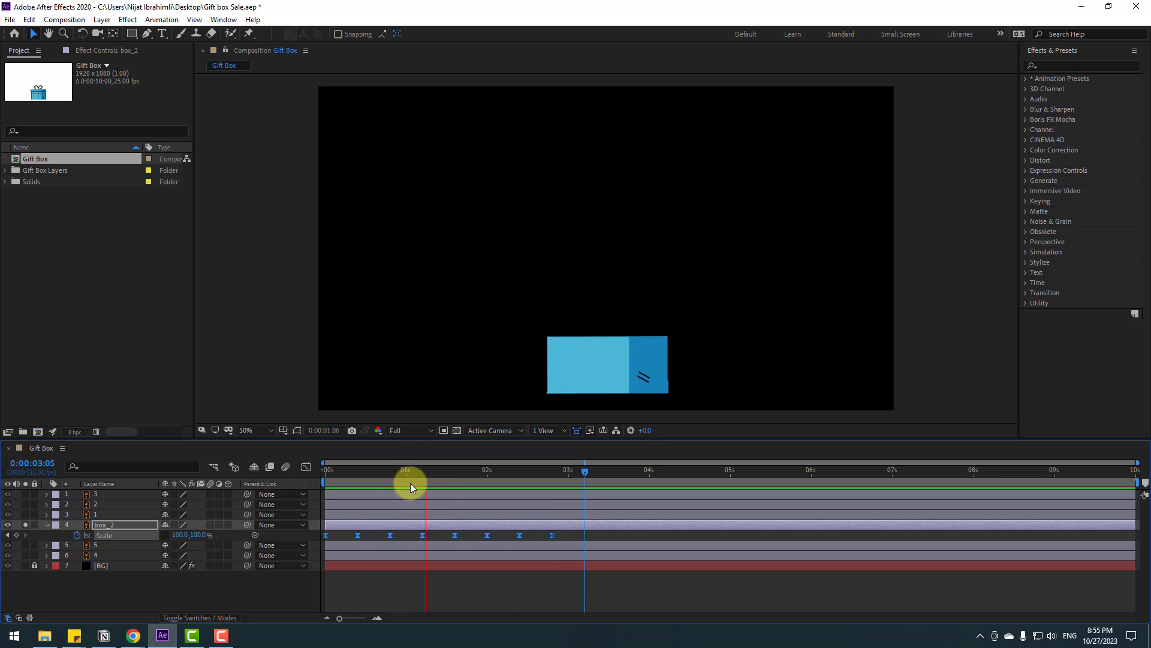
pyautogui.press('Home')
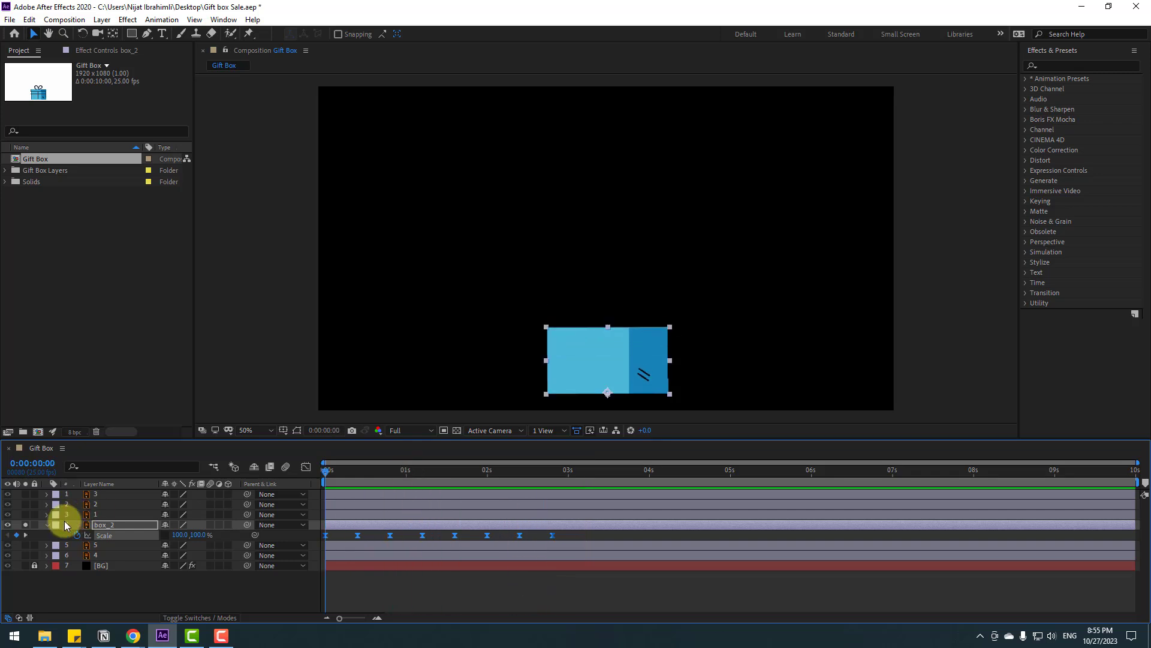
# - Parent layers 1, 2 and 3 to the box_2 layer at the start of the timeline
pyautogui.click(96, 514)
pyautogui.keyDown('ctrl'); pyautogui.click(99, 505); pyautogui.keyUp('ctrl')
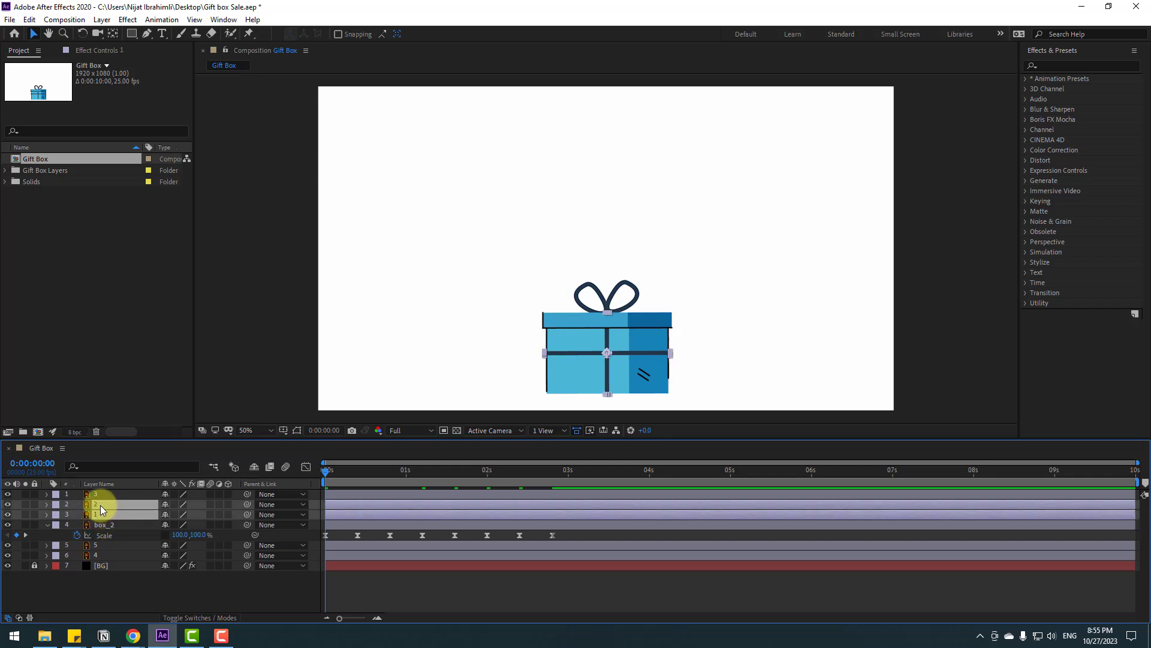
pyautogui.moveTo(243, 505); pyautogui.dragTo(98, 527)
pyautogui.click(93, 494)
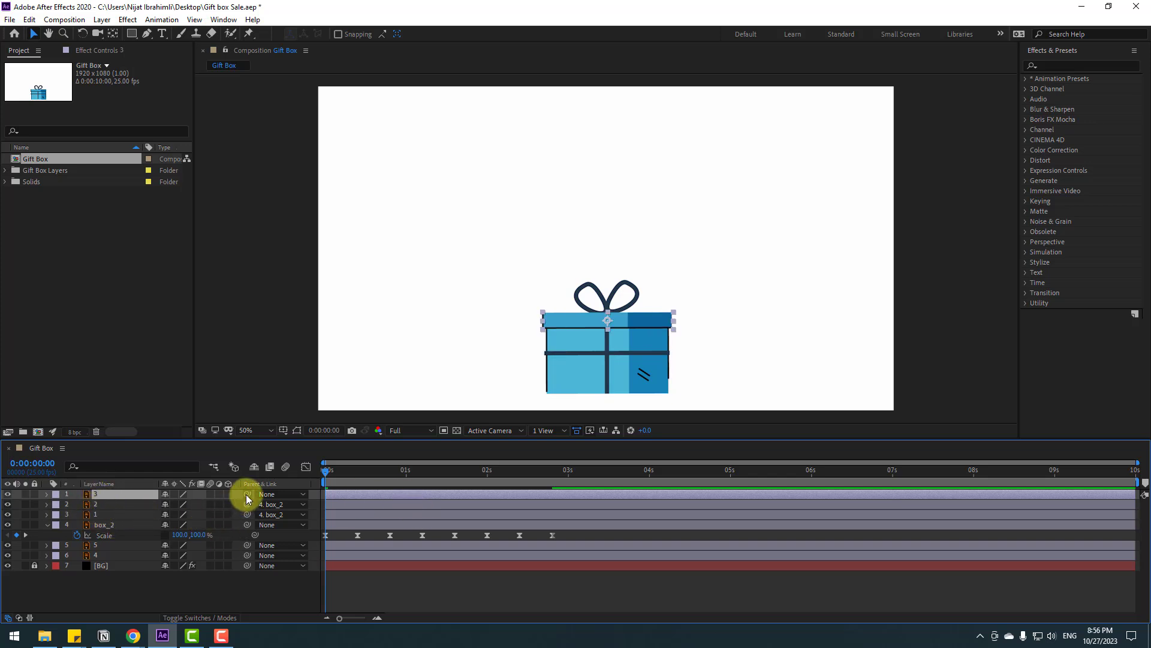
pyautogui.moveTo(247, 498); pyautogui.dragTo(100, 527)
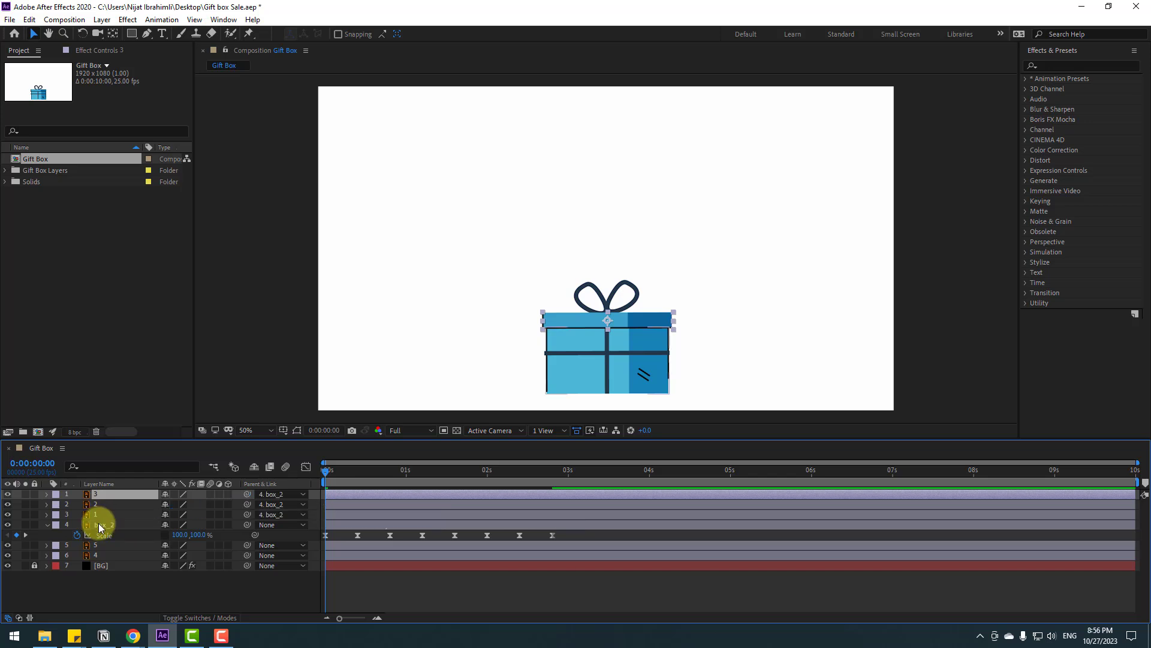
# - Parent the two bow layers, 4 and 5, to the lid layer 3
pyautogui.click(99, 555)
pyautogui.keyDown('ctrl'); pyautogui.click(96, 546); pyautogui.keyUp('ctrl')
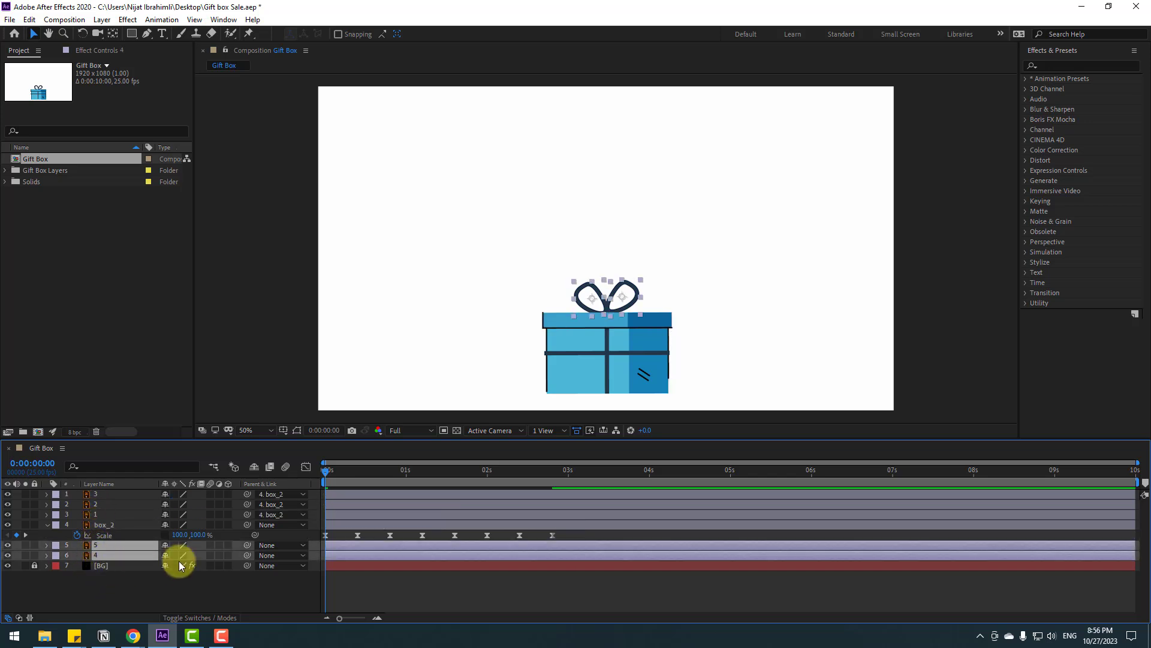
pyautogui.moveTo(247, 545); pyautogui.dragTo(93, 496)
# - Rename the lid layer 3 as box_jump
pyautogui.click(104, 495)
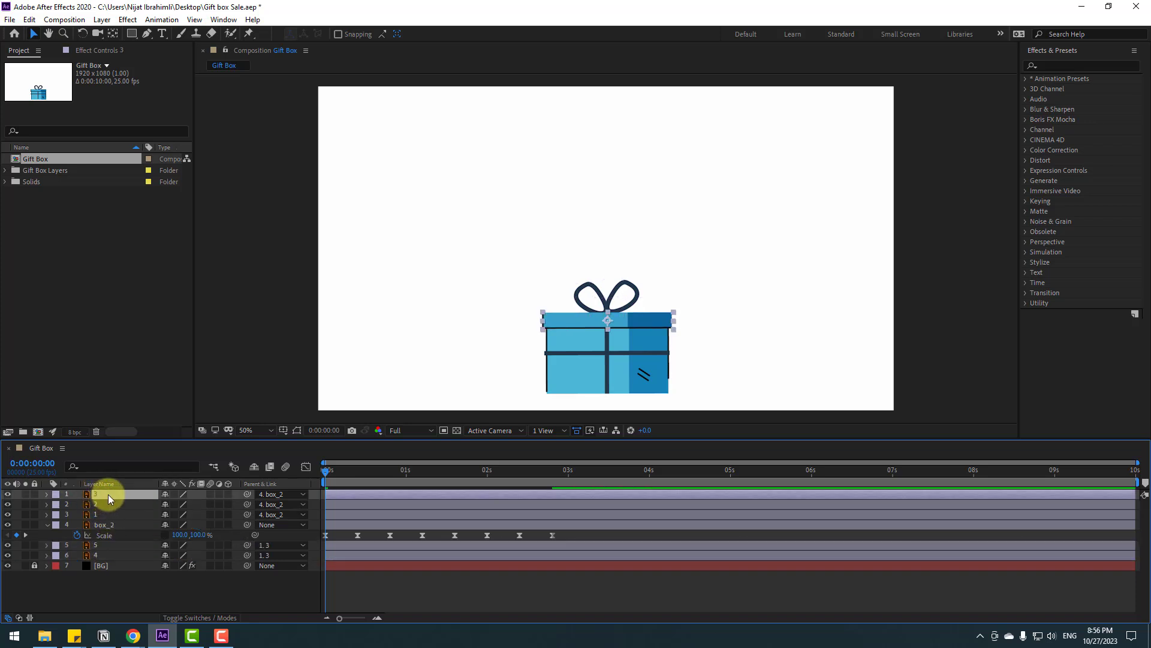
pyautogui.press('Return')
pyautogui.write('box_jump')
pyautogui.press('Return')
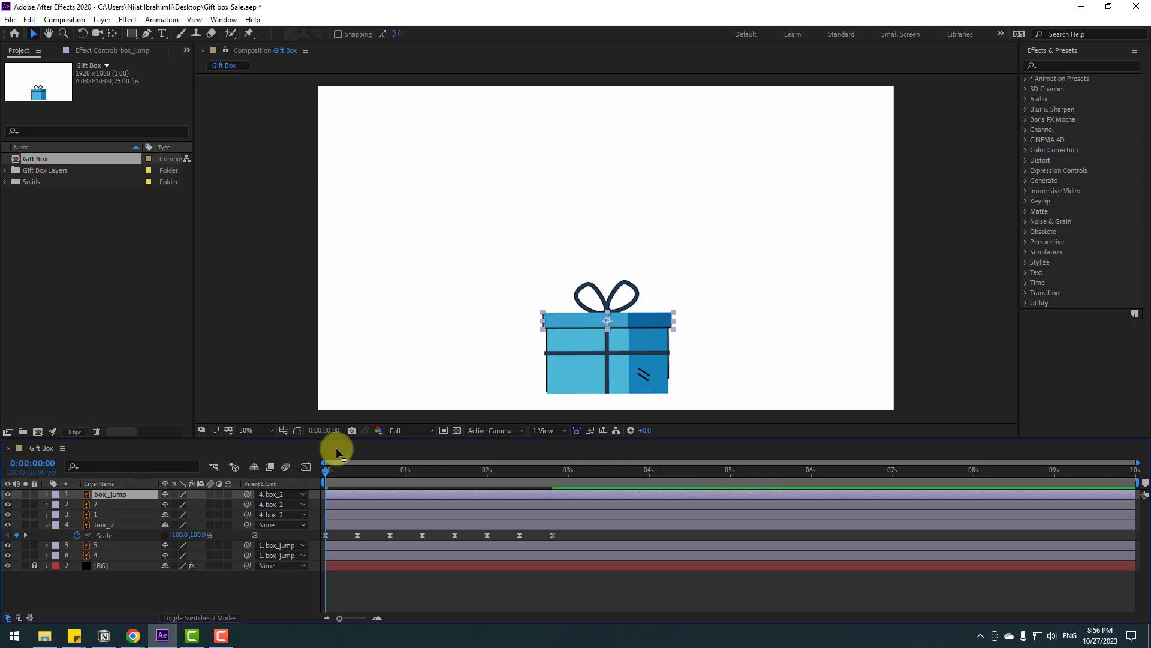
# - Add a first Position keyframe to the box_jump layer at 0:00:00:20, where the box is stretched tallest
pyautogui.moveTo(329, 470); pyautogui.dragTo(390, 466)
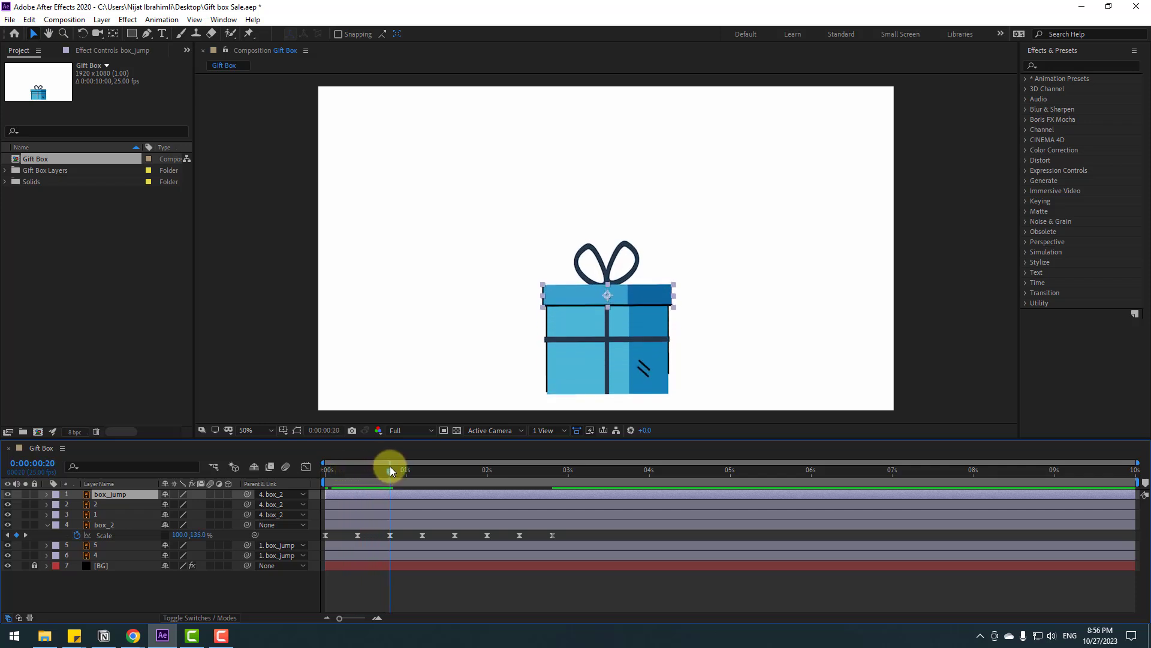
pyautogui.press('p')
pyautogui.click(77, 504)
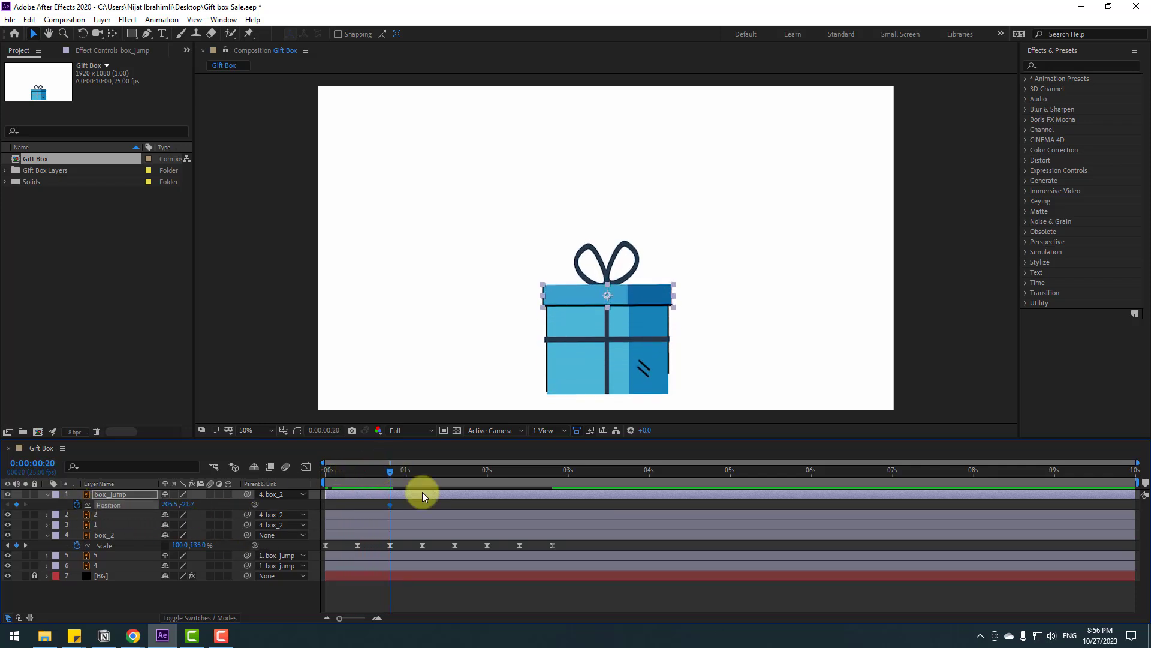
# - Add a Position keyframe to box_jump at 0:00:01:05 with X at -1003.5, and apply Easy Ease to both Position keyframes
pyautogui.press('k')
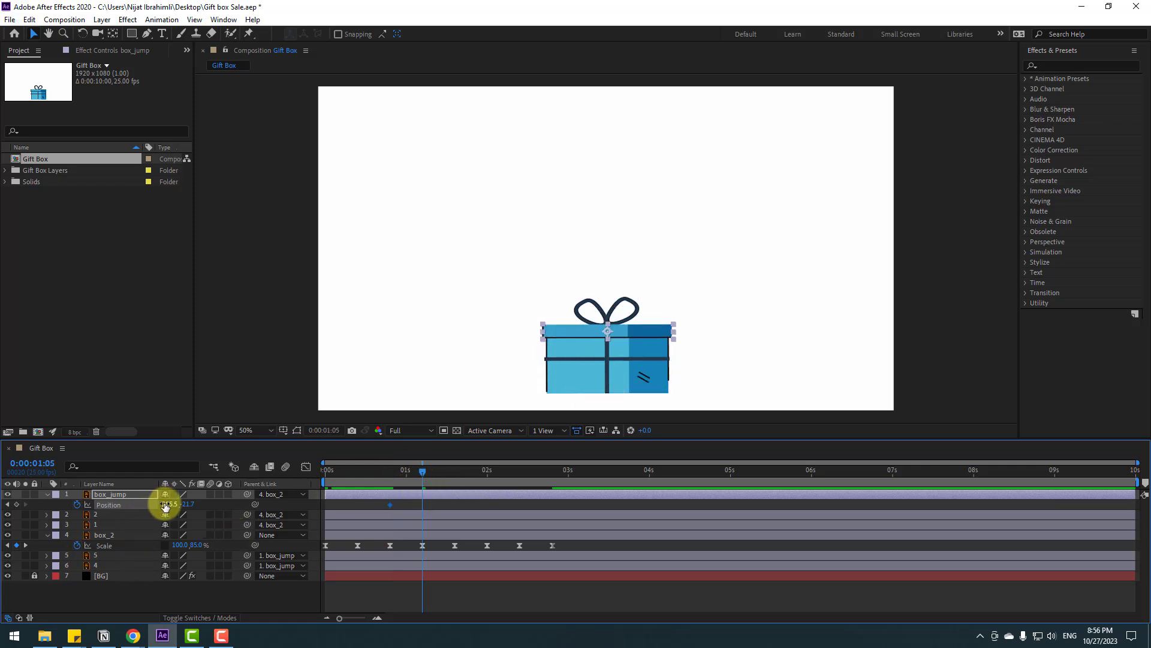
pyautogui.moveTo(163, 503); pyautogui.dragTo(8, 527)
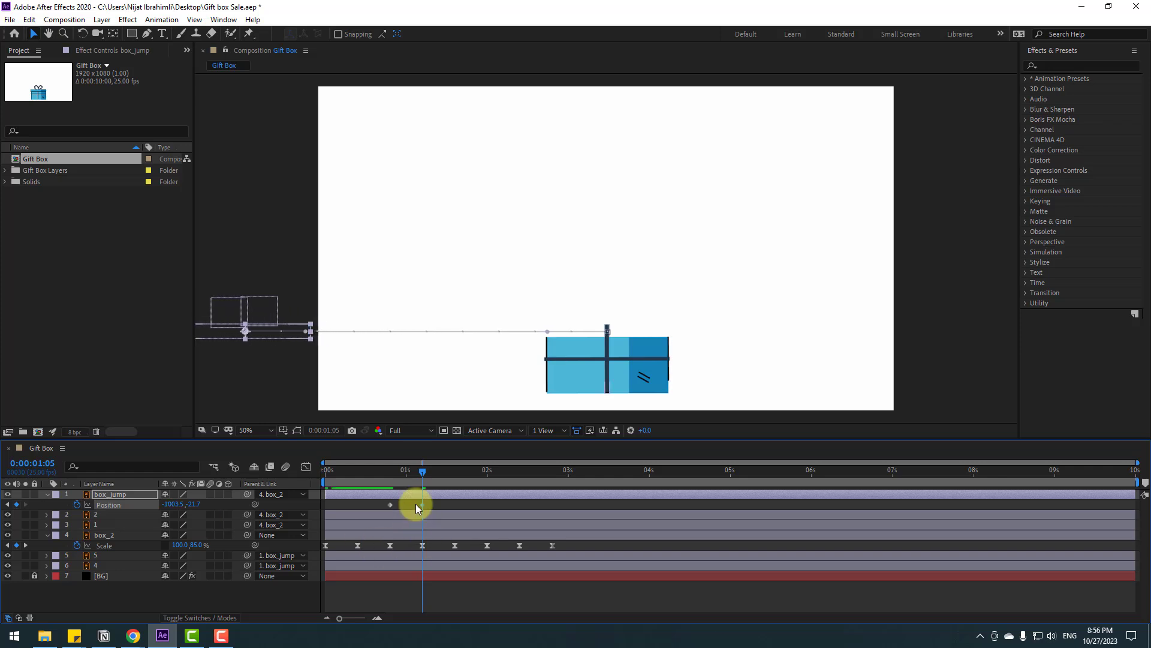
pyautogui.click(395, 505)
pyautogui.click(389, 505)
pyautogui.rightClick(389, 505)
pyautogui.moveTo(419, 495)
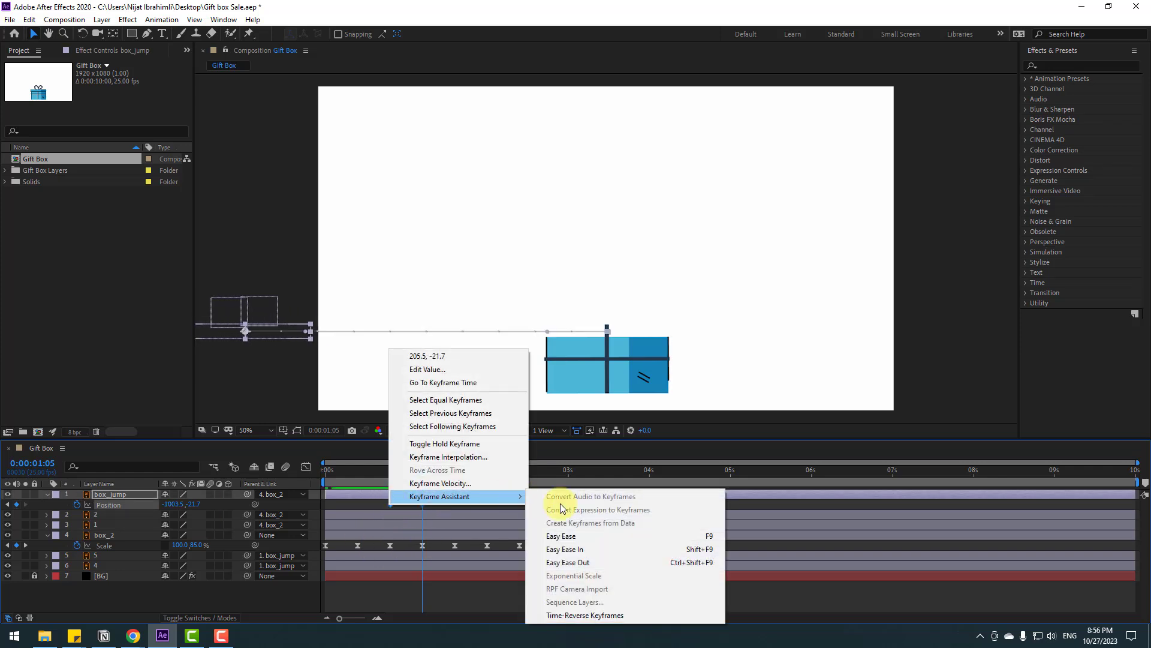
pyautogui.click(564, 534)
# - Move box_jump's last Position keyframe to about 0:00:01:10 and add a middle keyframe at 0:00:01:02 with Y at -425.7
pyautogui.moveTo(377, 470)
pyautogui.mouseDown()
pyautogui.moveTo(416, 466)
pyautogui.moveTo(393, 466)
pyautogui.mouseUp()
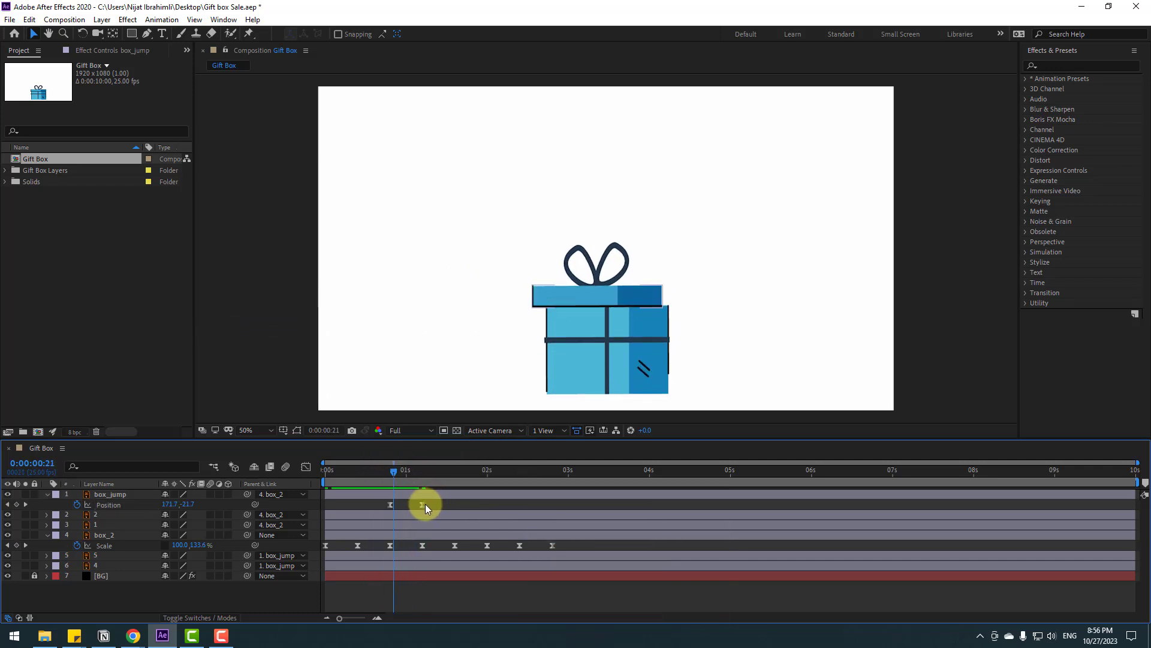
pyautogui.moveTo(423, 504); pyautogui.dragTo(438, 505)
pyautogui.moveTo(394, 470); pyautogui.dragTo(412, 471)
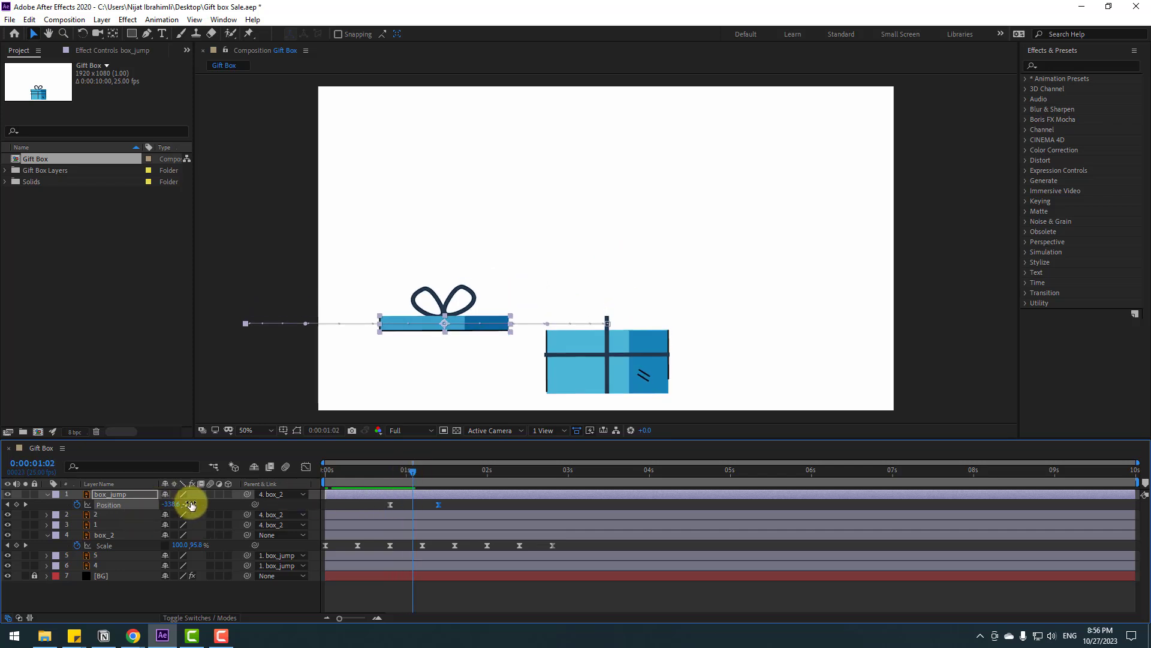
pyautogui.moveTo(191, 505); pyautogui.dragTo(1, 505)
# - Bend the lid's motion path into a smooth arc with the end keyframes' direction handles and preview the jump
pyautogui.moveTo(276, 322); pyautogui.dragTo(308, 260)
pyautogui.moveTo(574, 311); pyautogui.dragTo(543, 240)
pyautogui.press('space')
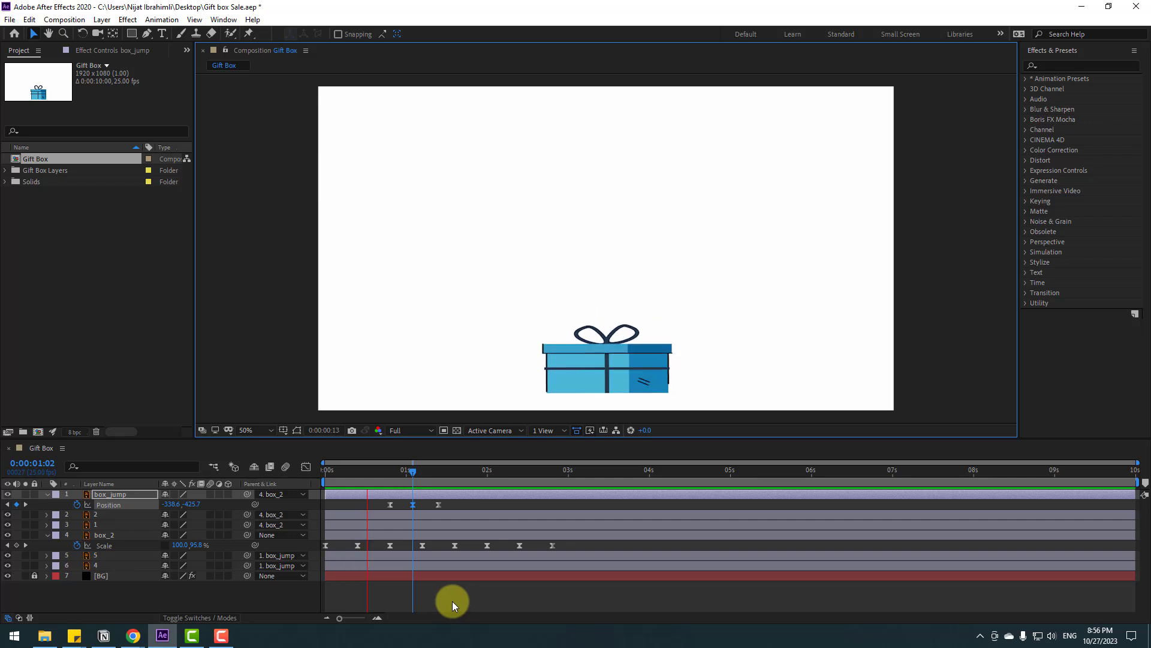
pyautogui.press('space')
pyautogui.press('space')
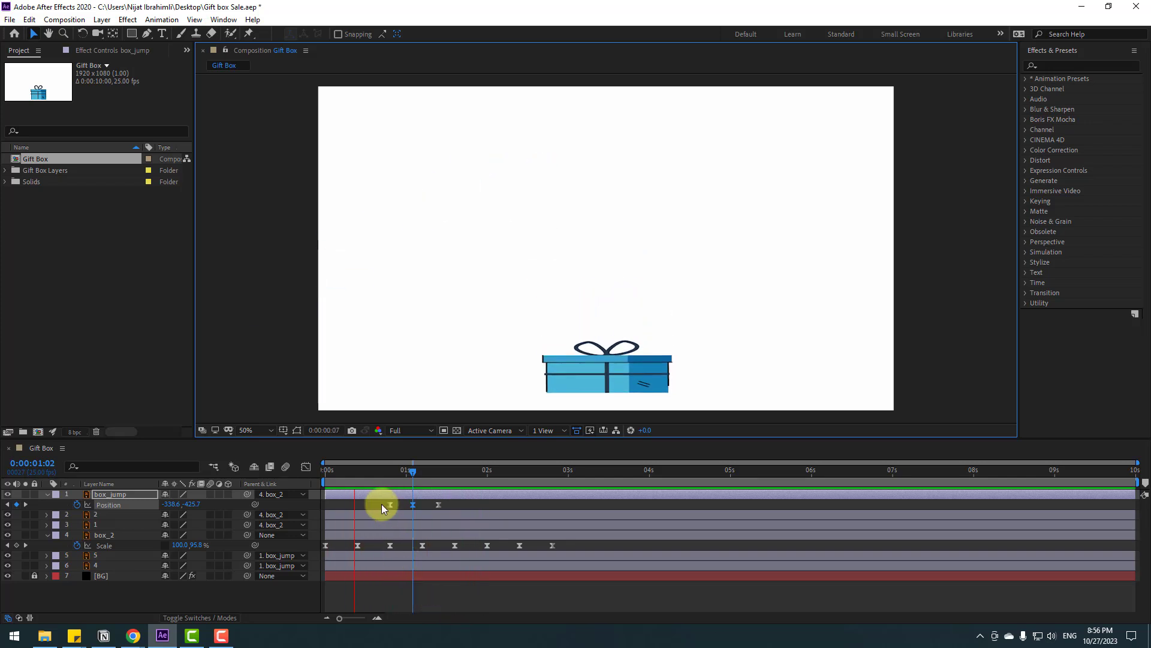
# - Shift all three box_jump Position keyframes earlier so they start at 0:00:00:16, and preview the animation
pyautogui.press('space')
pyautogui.moveTo(449, 505); pyautogui.dragTo(376, 473)
pyautogui.press('space')
pyautogui.press('space')
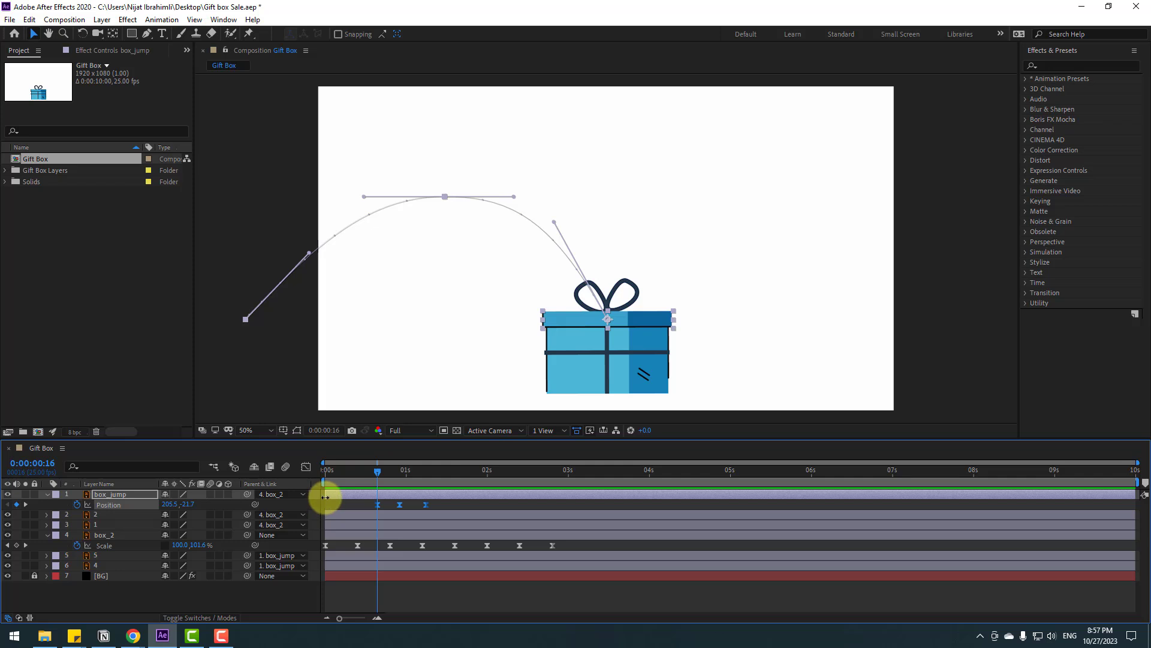
# - Add Rotation keyframes to box_jump: 0° at 0:00:00:16, -56° at 0:00:00:23 and -120° just before the last Position keyframe
pyautogui.hotkey('shift', 'r')
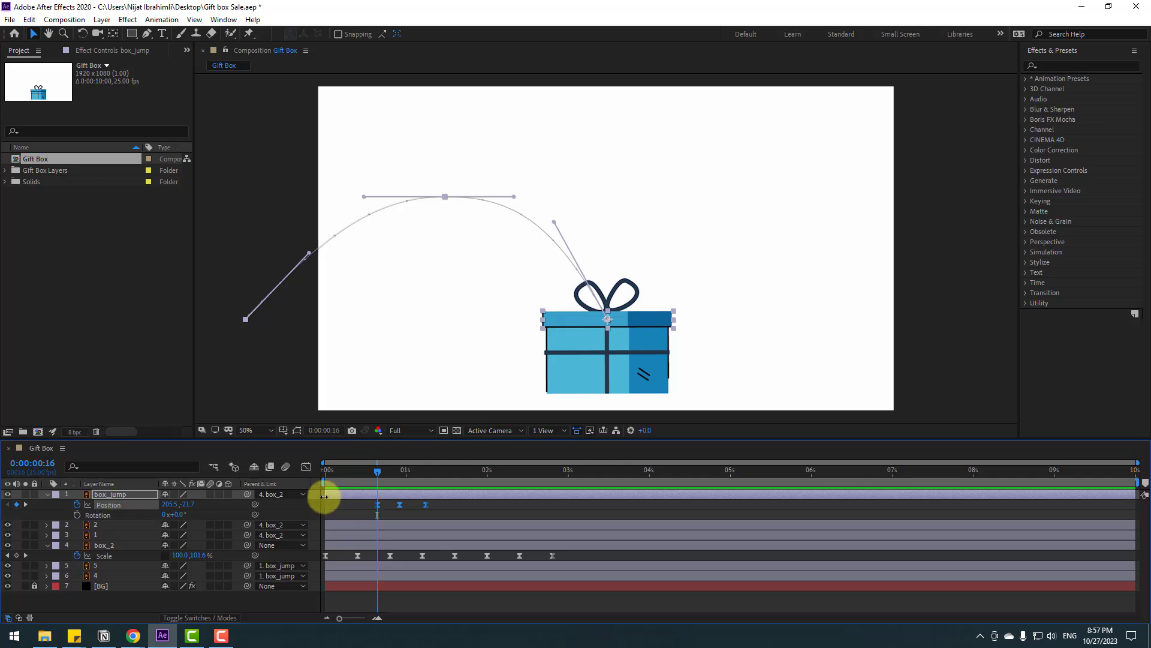
pyautogui.click(77, 515)
pyautogui.moveTo(377, 474); pyautogui.dragTo(398, 470)
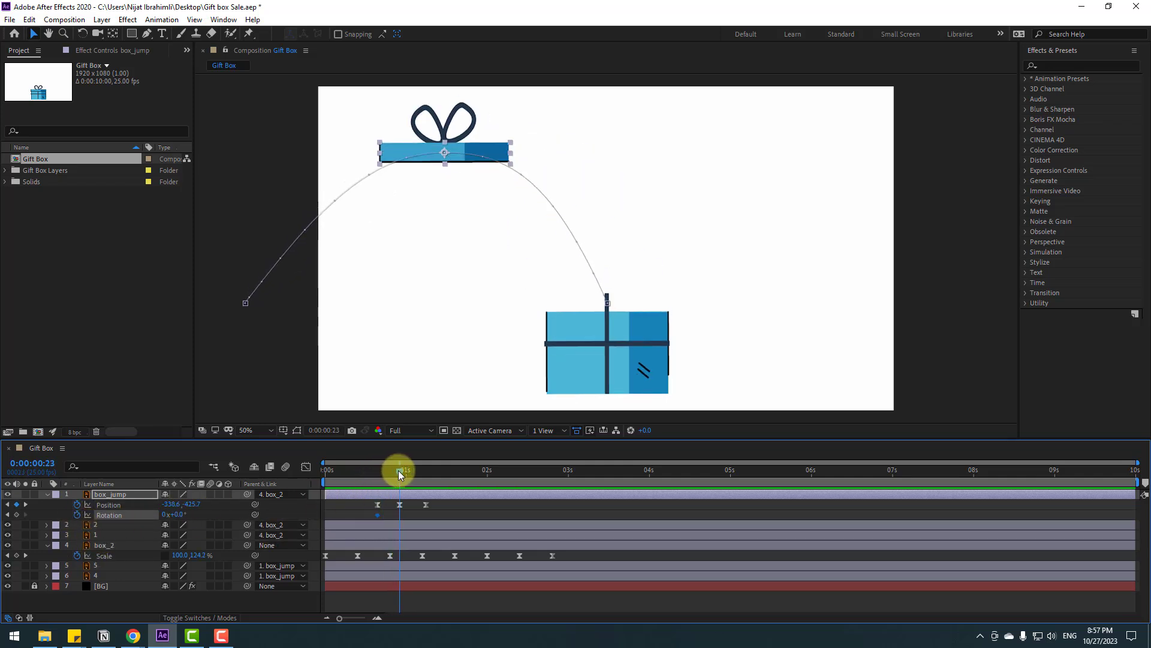
pyautogui.moveTo(195, 514); pyautogui.dragTo(148, 517)
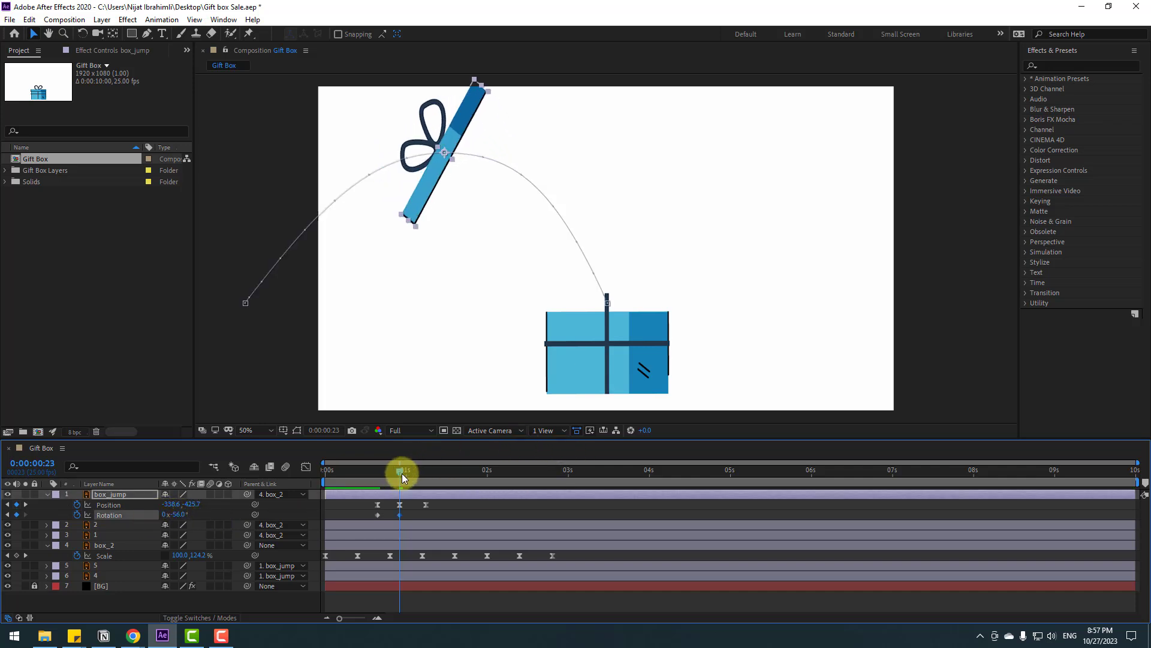
pyautogui.moveTo(401, 473); pyautogui.dragTo(409, 473)
pyautogui.moveTo(192, 524); pyautogui.dragTo(144, 521)
pyautogui.moveTo(415, 511); pyautogui.dragTo(422, 514)
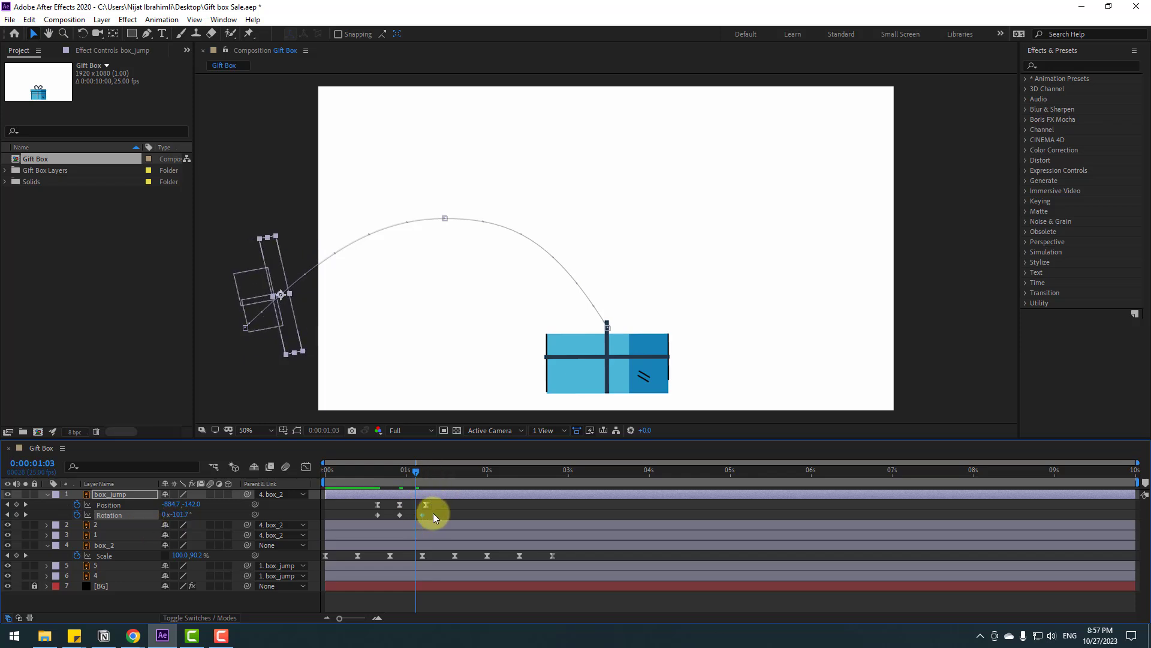
# - Apply Easy Ease to all three box_jump Rotation keyframes and preview the lid's spin
pyautogui.rightClick(376, 513)
pyautogui.moveTo(450, 501)
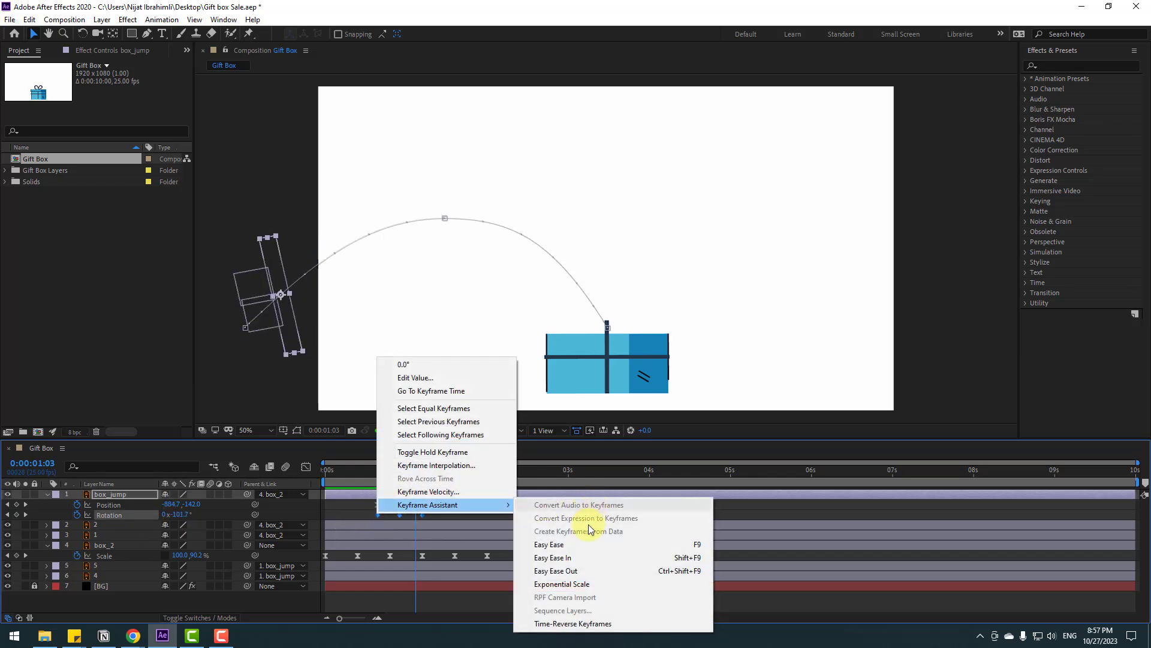
pyautogui.click(577, 543)
pyautogui.press('space')
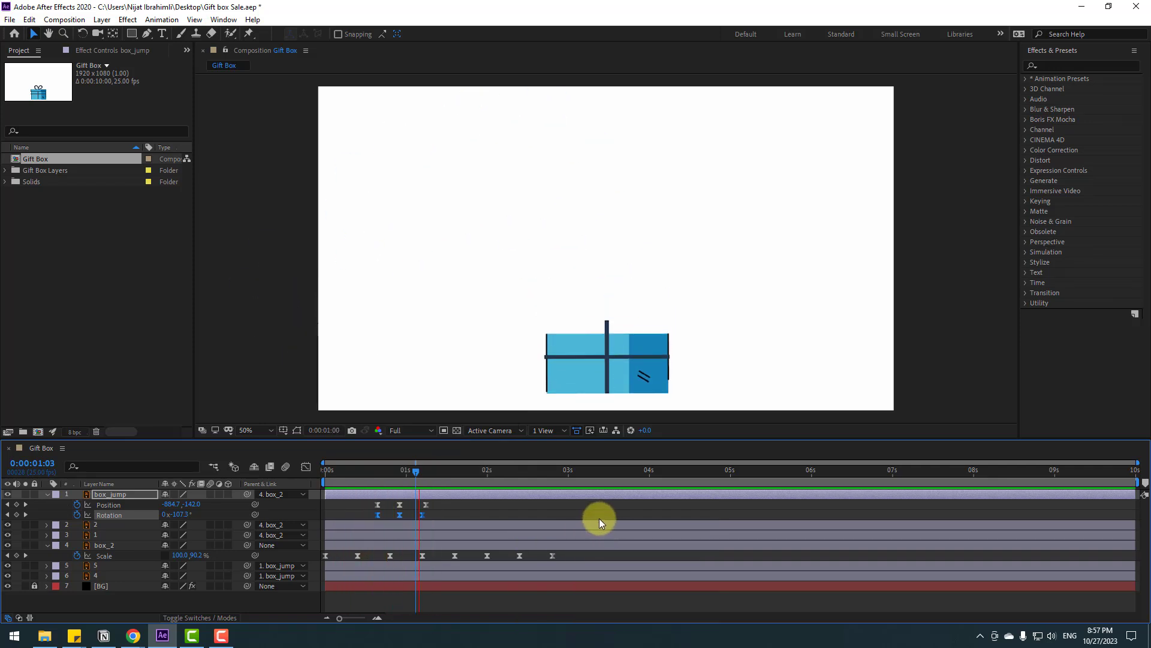
pyautogui.press('space')
# - Compress all box_2 Scale keyframes proportionally so the last one falls at about 0:00:02:07, and preview the faster bounce
pyautogui.moveTo(567, 559); pyautogui.dragTo(320, 566)
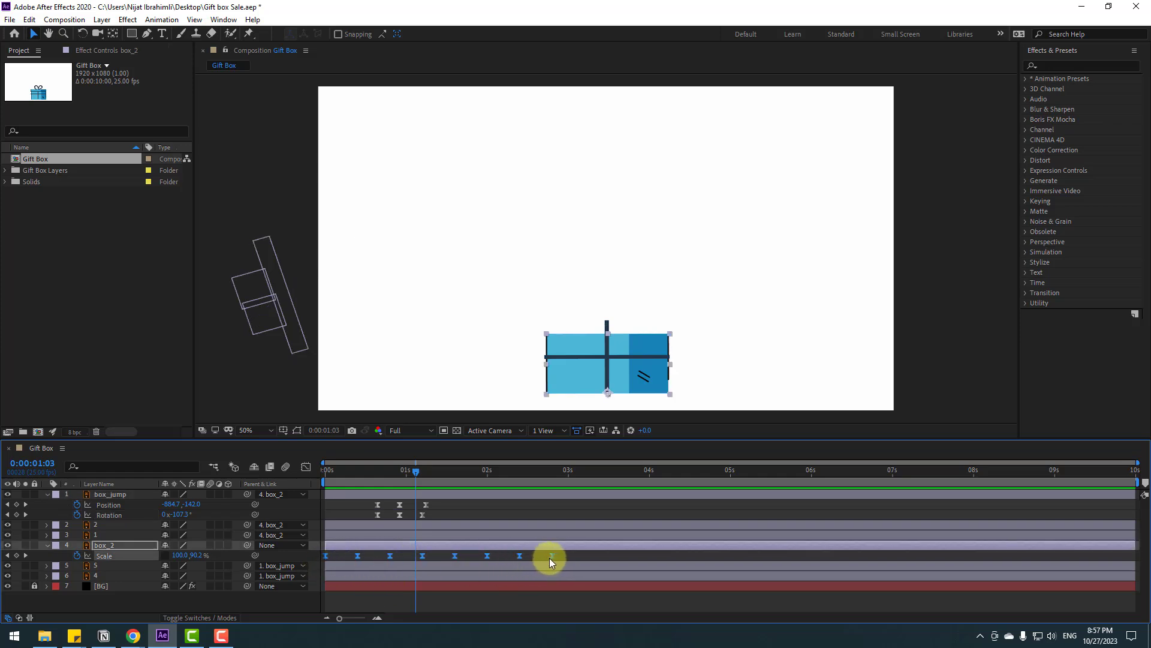
pyautogui.moveTo(550, 557); pyautogui.dragTo(519, 558)
pyautogui.press('space')
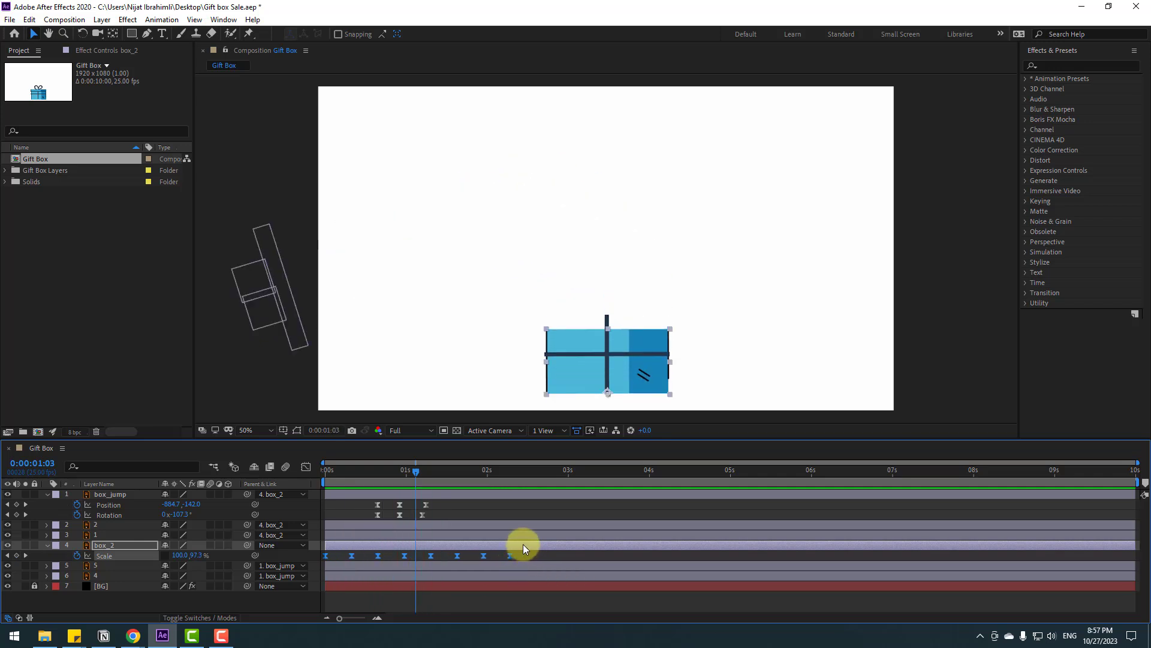
pyautogui.press('space')
# - Shift box_jump's Position and Rotation keyframes earlier so they start at 0:00:00:12
pyautogui.moveTo(451, 506); pyautogui.dragTo(393, 503)
pyautogui.click(398, 472)
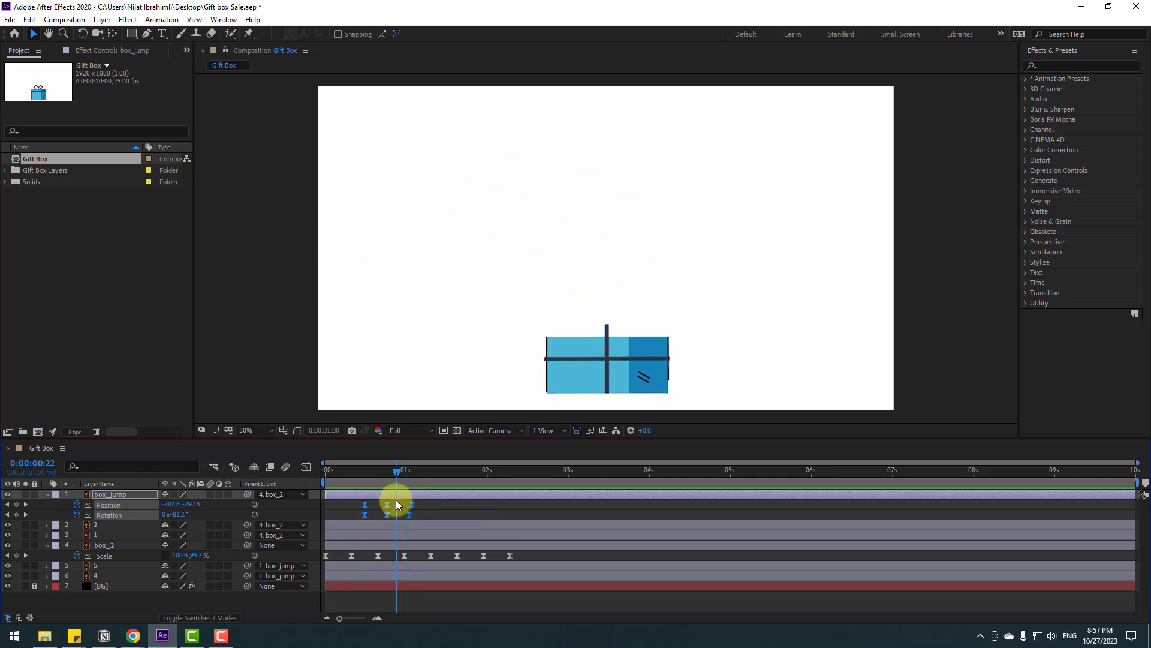
pyautogui.click(386, 505)
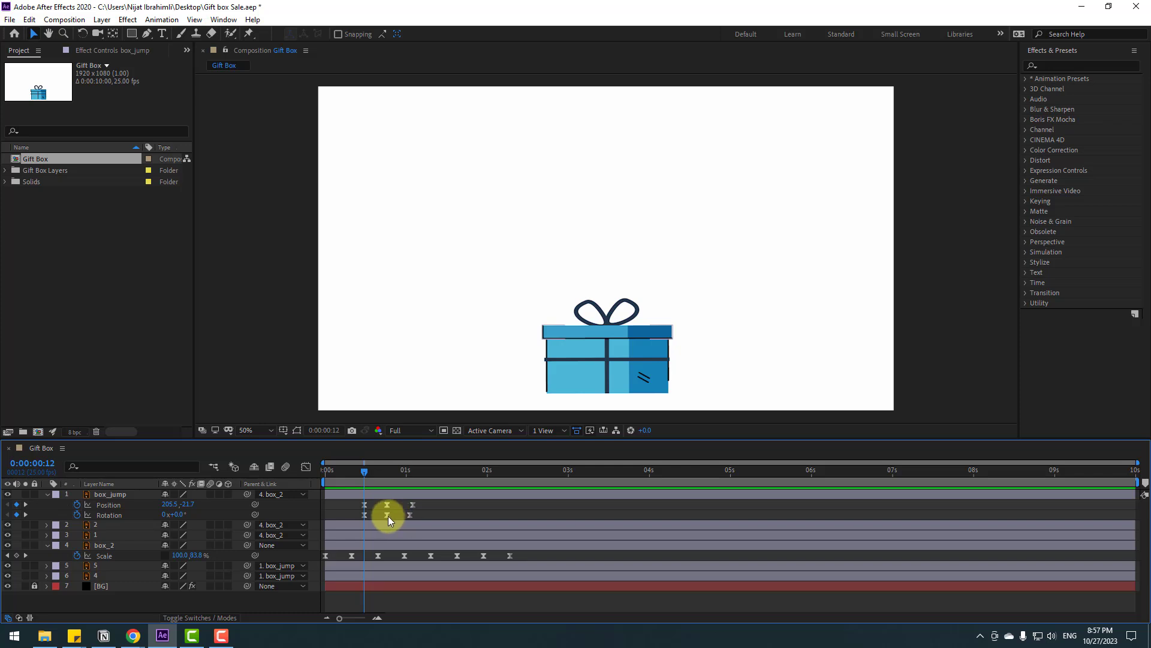
# - Delete the middle Rotation keyframe of box_jump and preview the lid jump
pyautogui.click(387, 516)
pyautogui.click(363, 471)
pyautogui.press('Delete')
pyautogui.moveTo(363, 470); pyautogui.dragTo(393, 474)
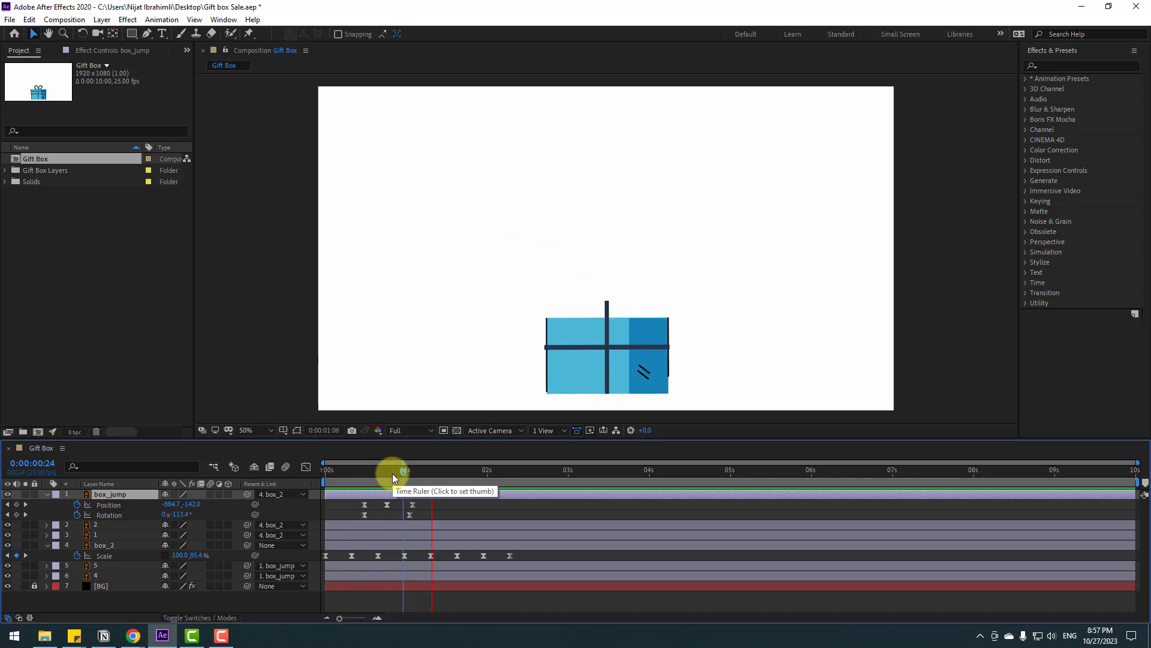
pyautogui.press('space')
# - Give box_jump's middle Position keyframe 75% incoming velocity influence, enable Continuous, edit its outgoing influence, and preview the motion
pyautogui.click(387, 504)
pyautogui.press('k')
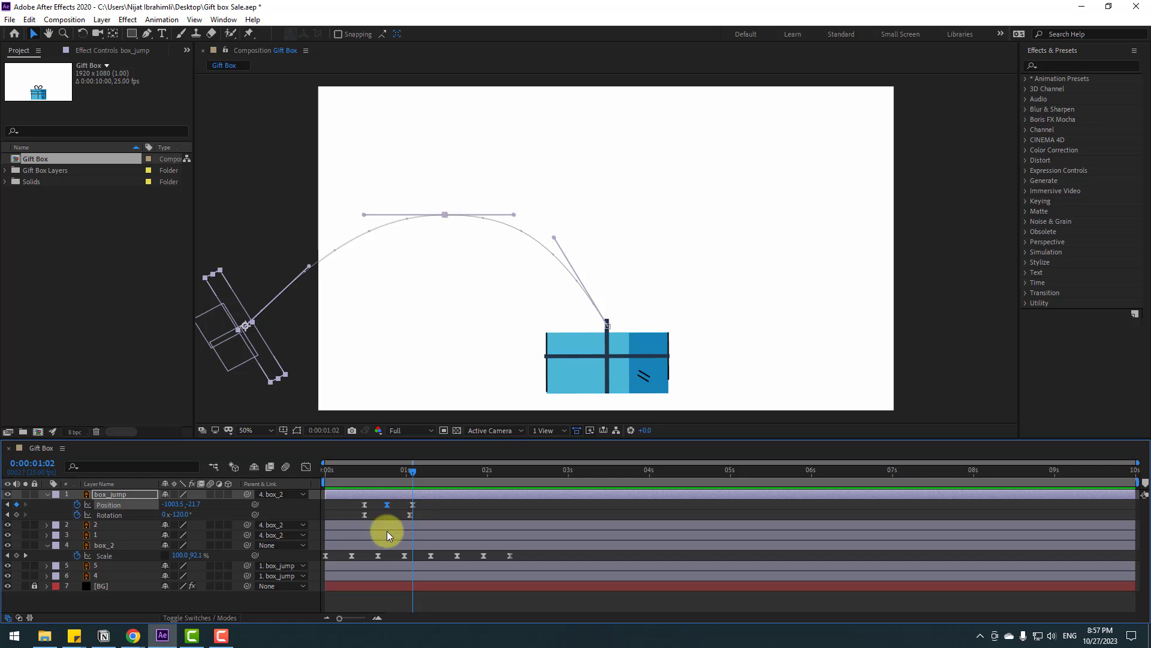
pyautogui.rightClick(388, 505)
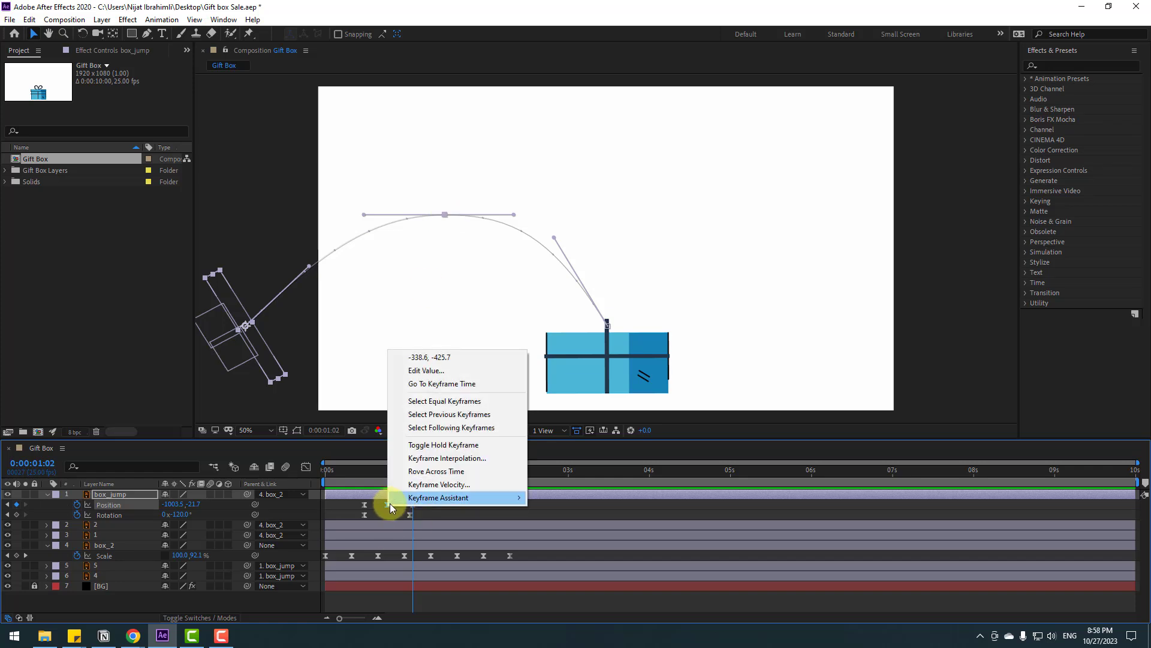
pyautogui.click(438, 484)
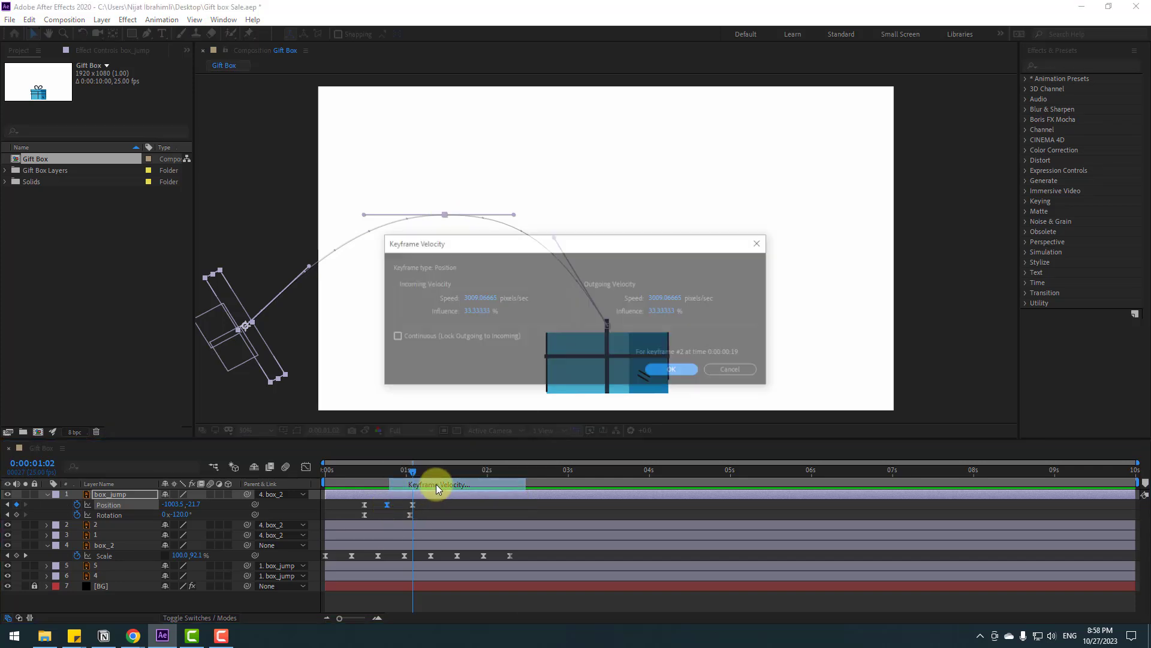
pyautogui.click(462, 312)
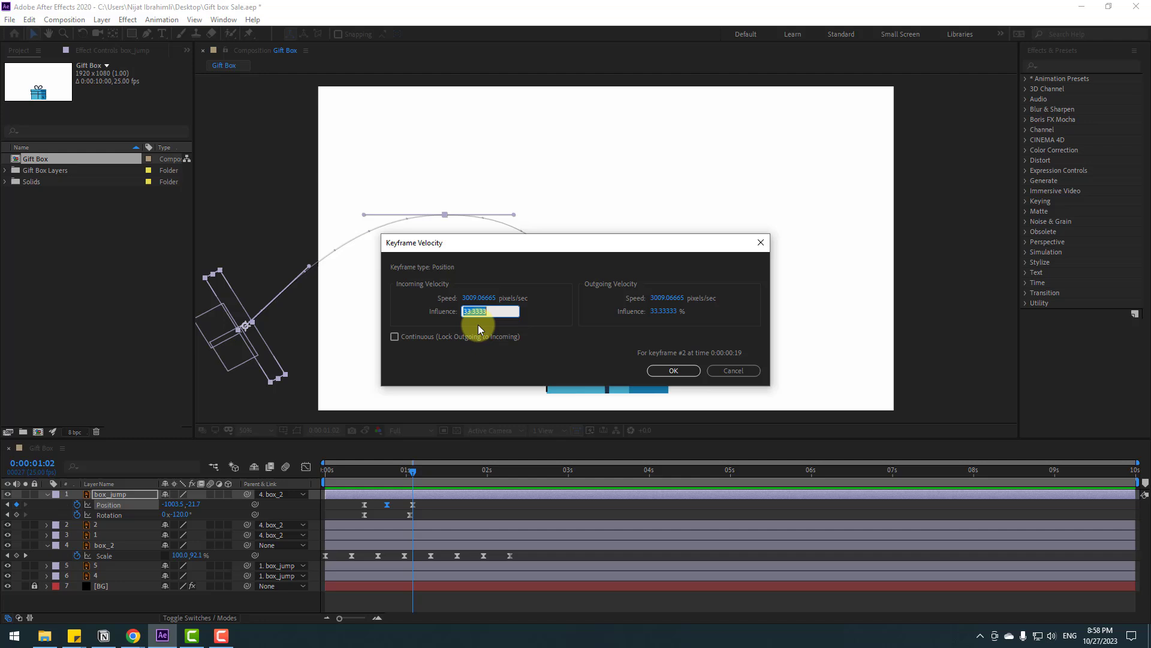
pyautogui.click(506, 365)
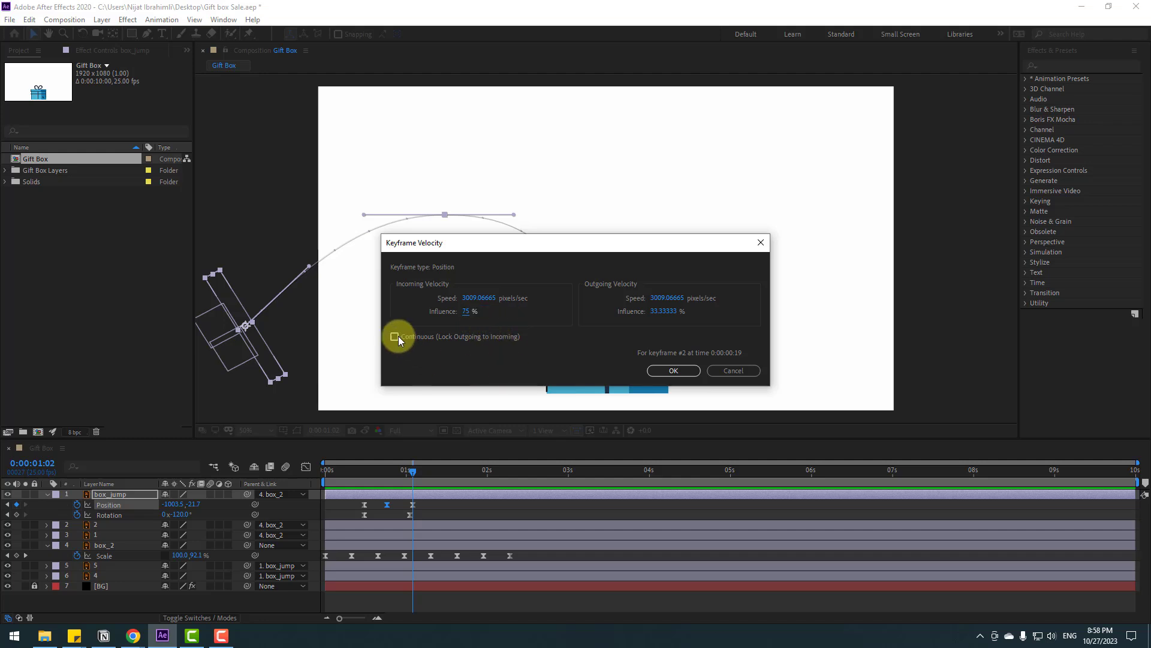
pyautogui.click(662, 311)
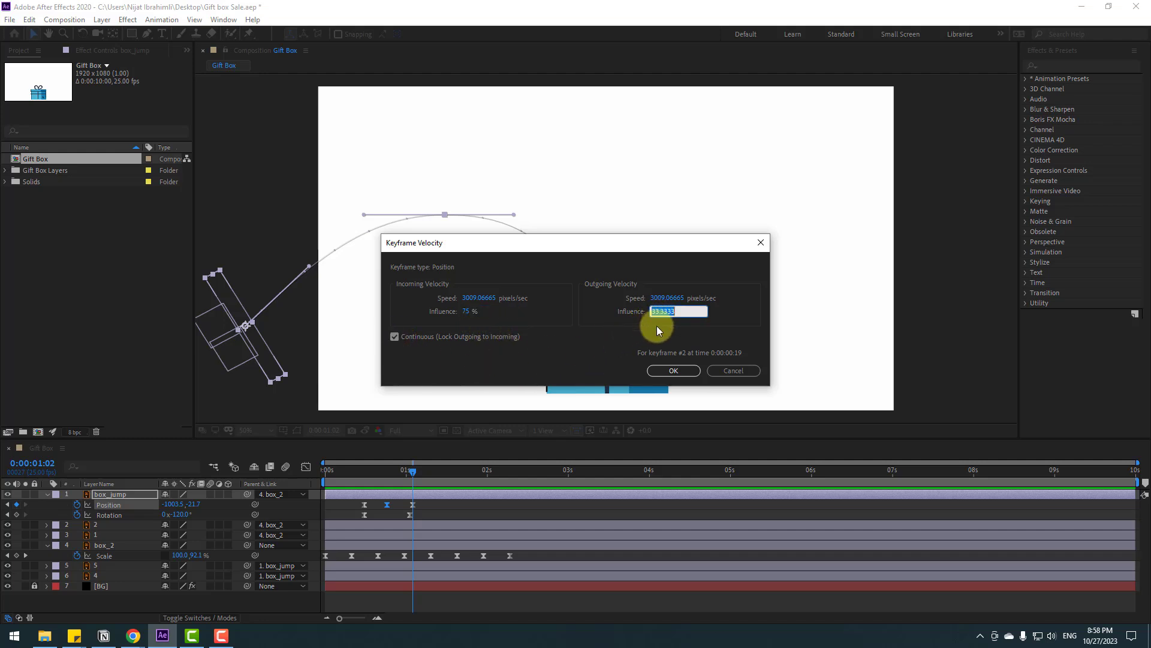
pyautogui.click(670, 371)
pyautogui.press('space')
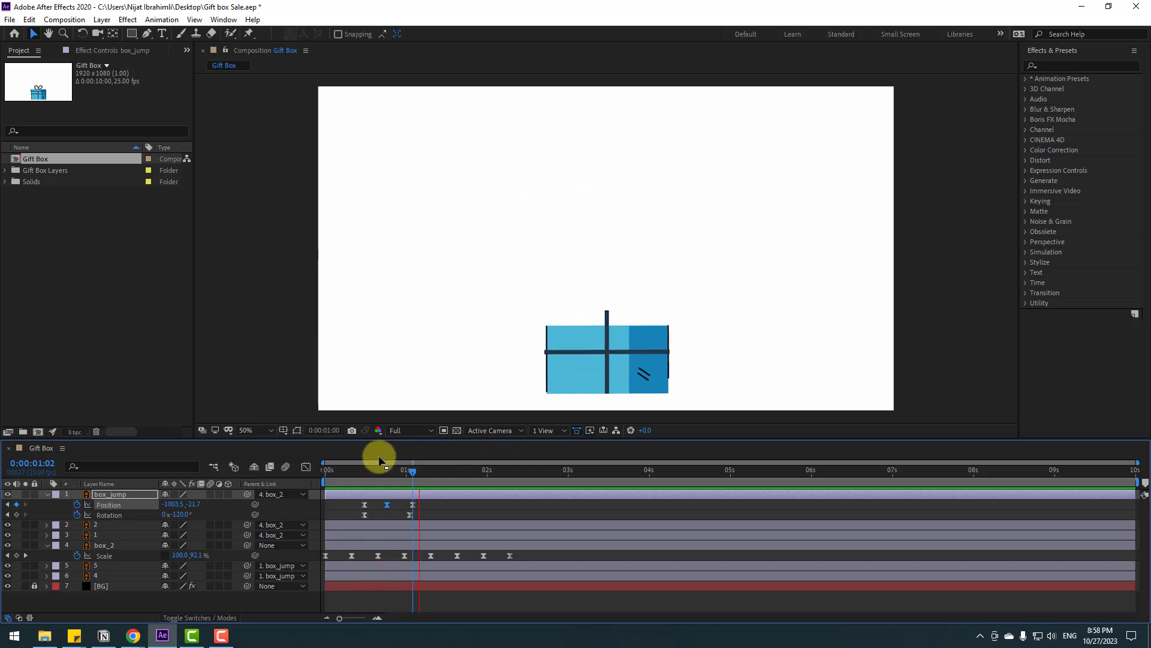
pyautogui.click(407, 493)
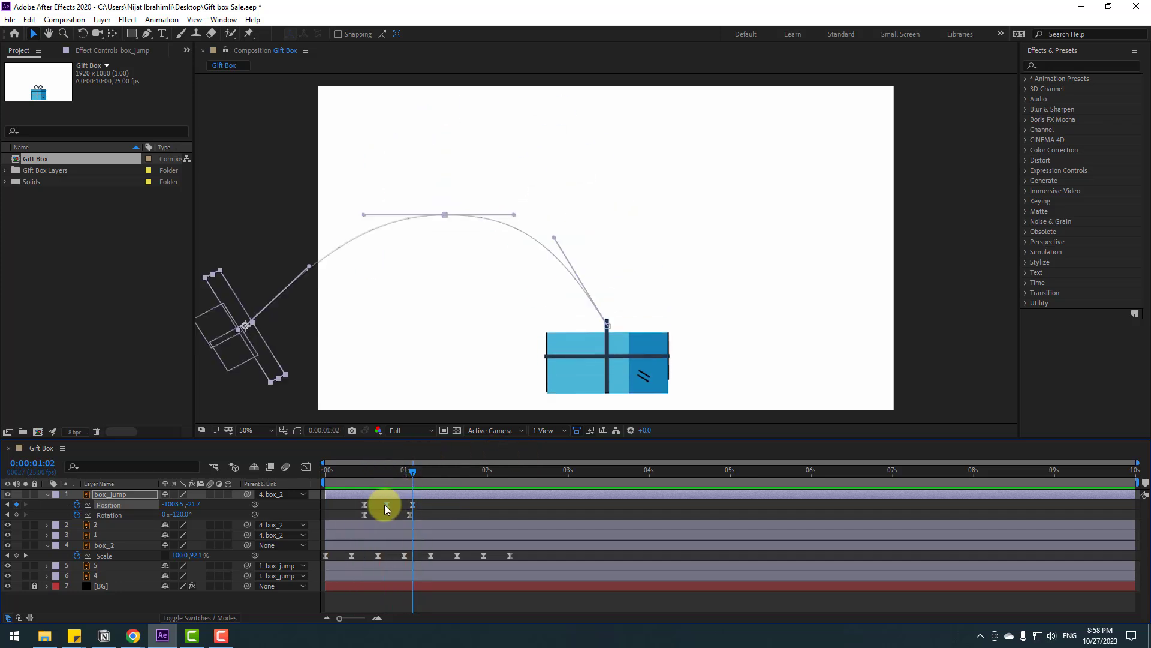
# - Move the anchor point of layer 1, the horizontal ribbon, to the ribbon's right end
pyautogui.click(95, 534)
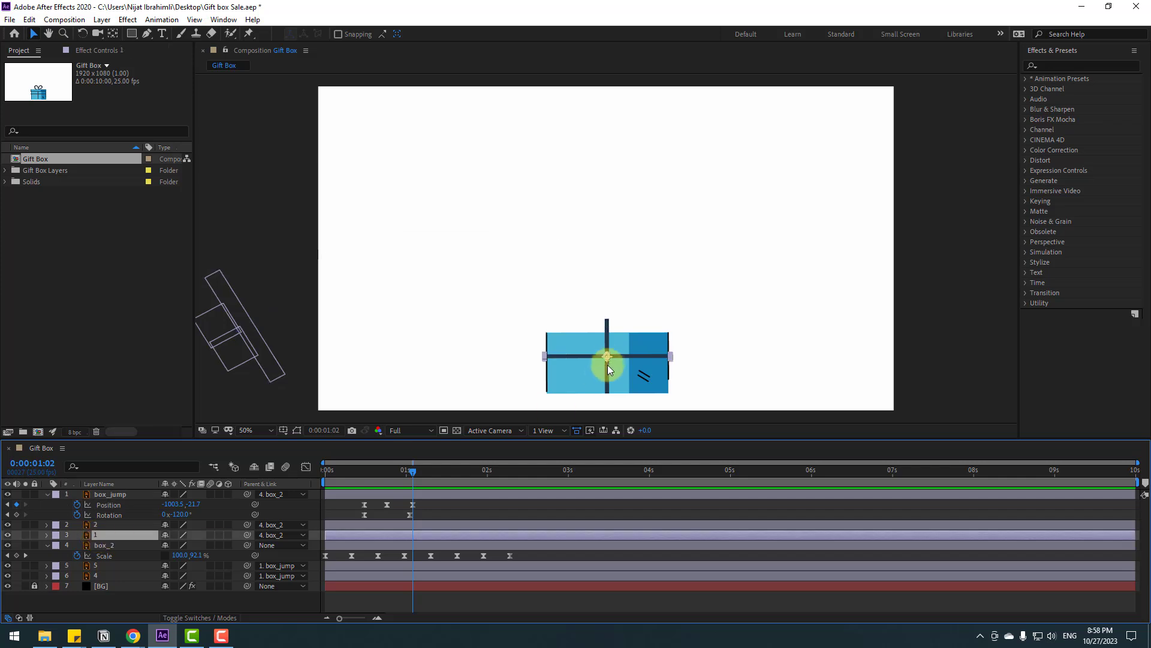
pyautogui.scroll(4, 609, 360)
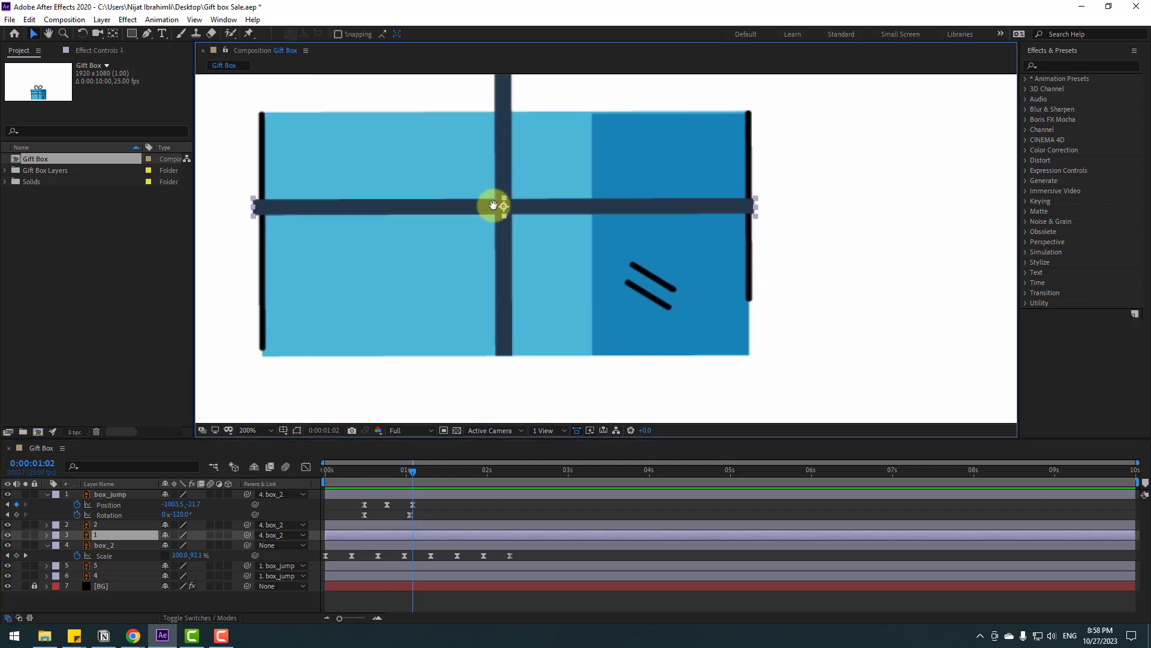
pyautogui.click(113, 34)
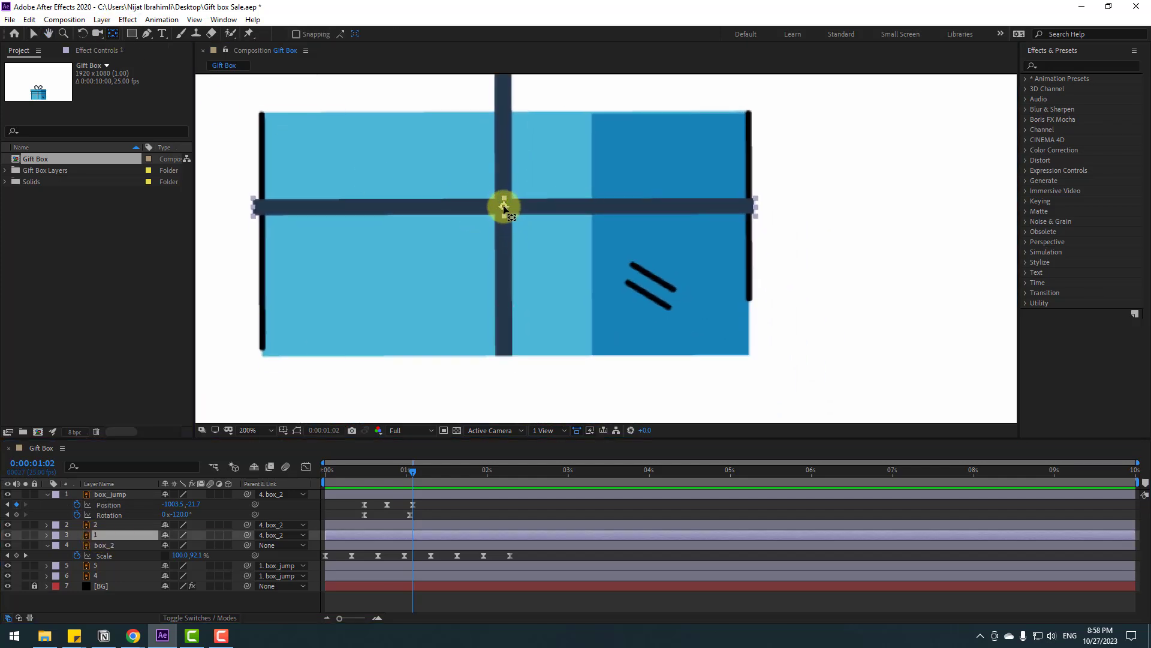
pyautogui.moveTo(504, 207); pyautogui.dragTo(755, 214)
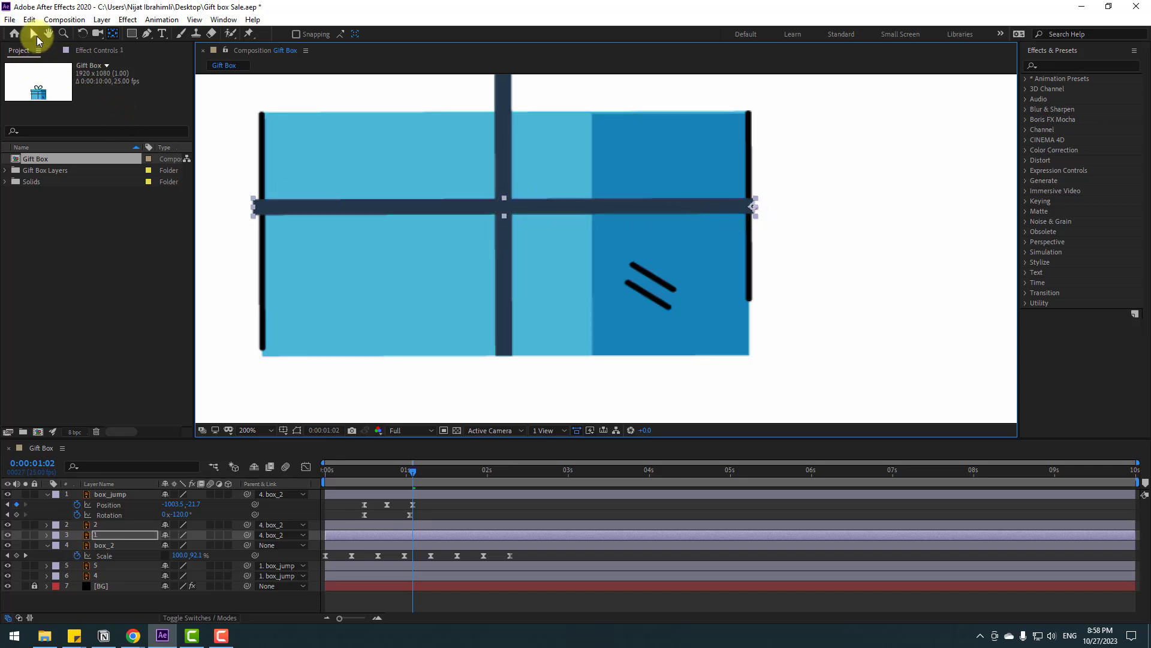
pyautogui.click(36, 34)
# - Move the anchor point of layer 2, the vertical ribbon, to the ribbon's bottom end
pyautogui.click(102, 525)
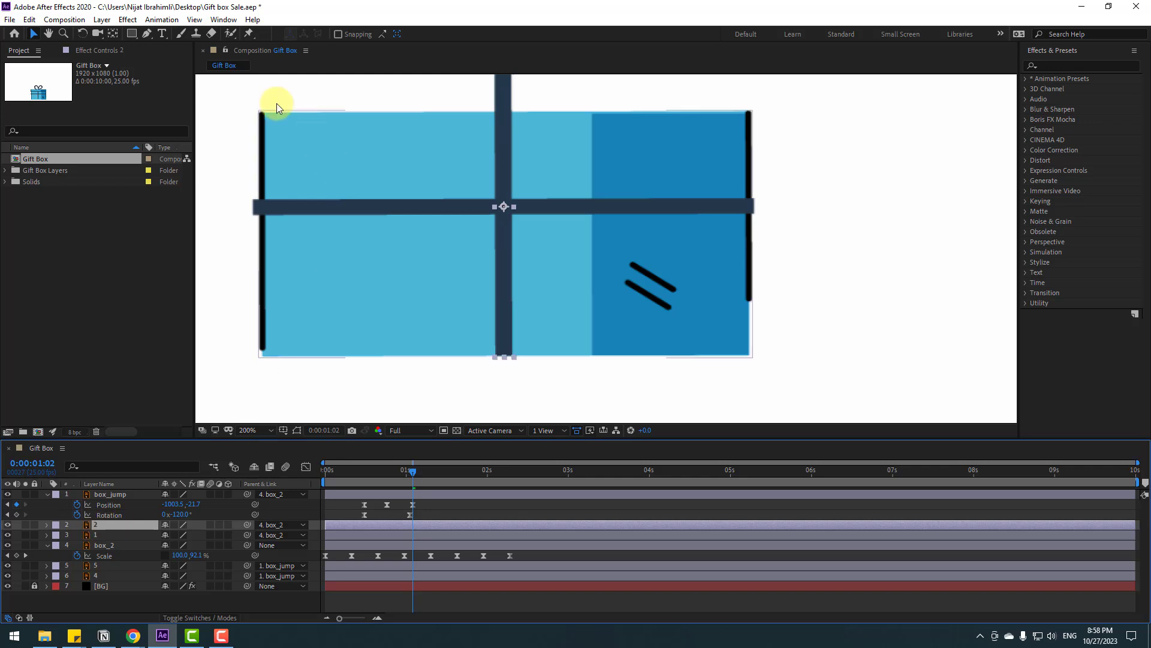
pyautogui.click(112, 35)
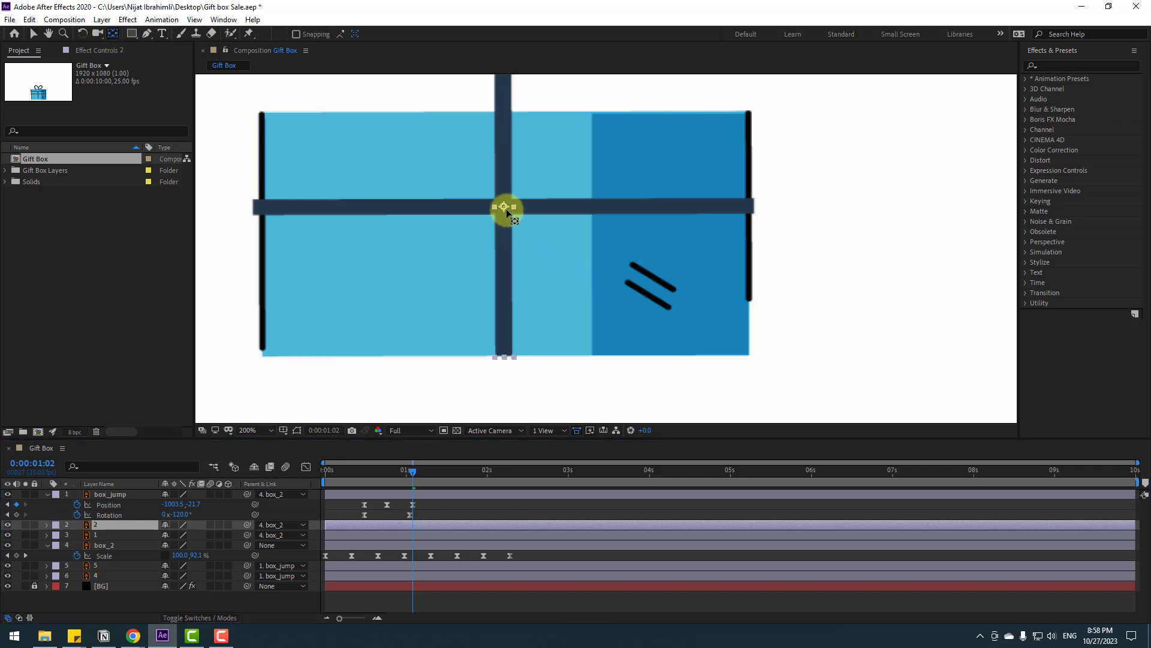
pyautogui.moveTo(504, 207); pyautogui.dragTo(504, 223)
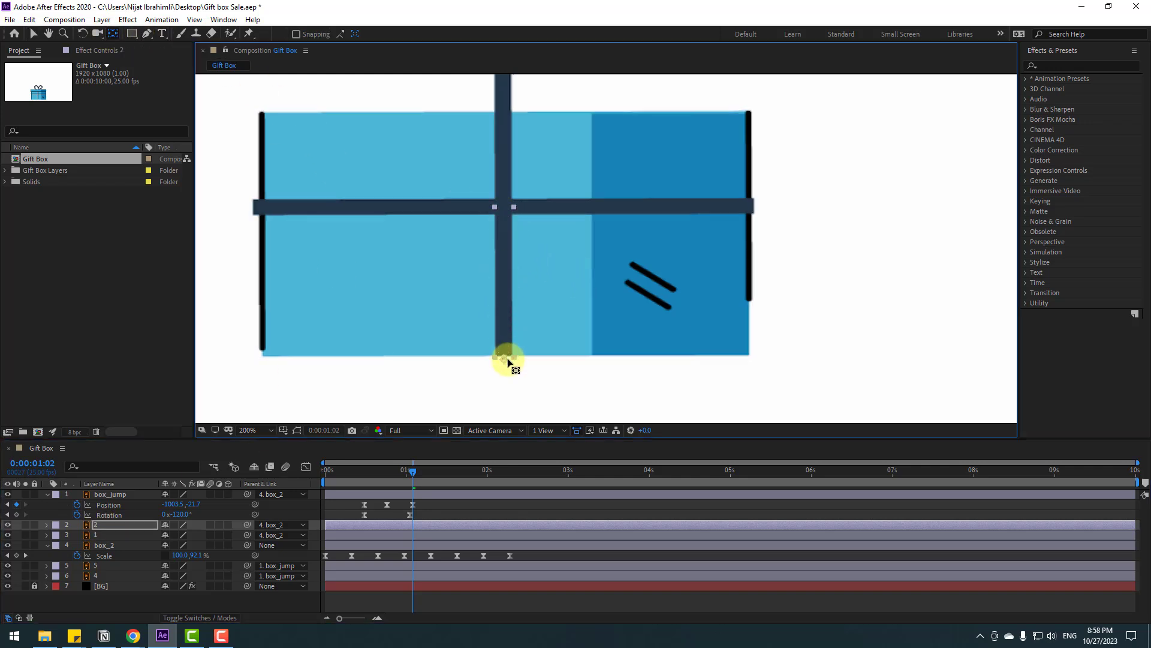
pyautogui.moveTo(509, 358); pyautogui.dragTo(513, 363)
pyautogui.click(33, 34)
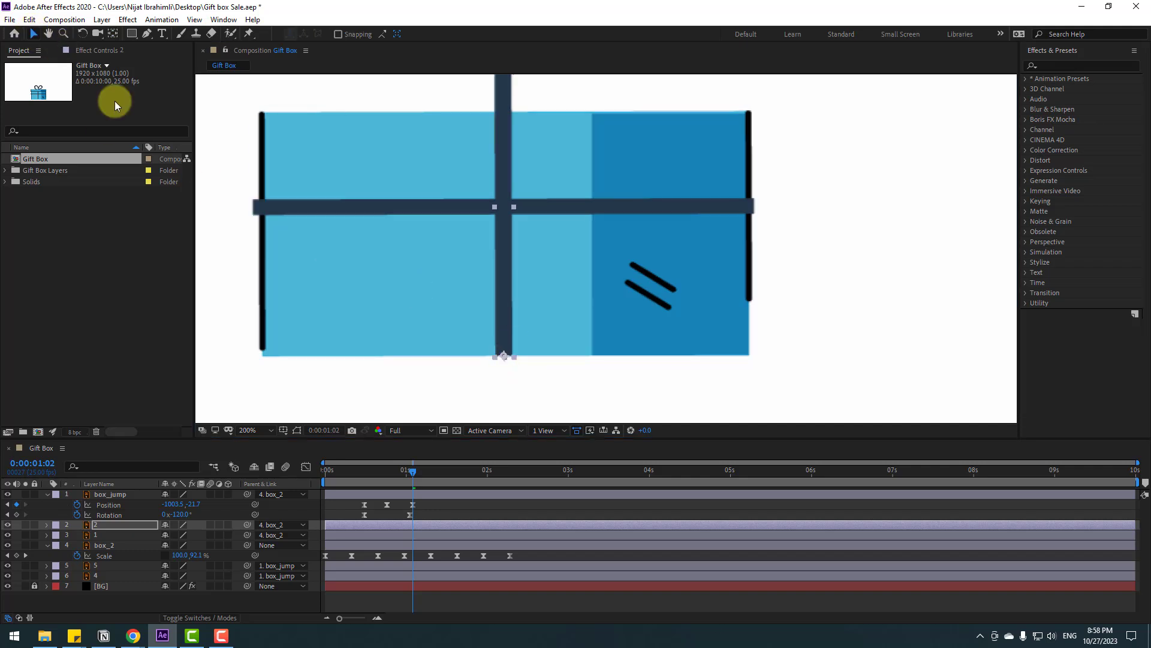
# - Add starting Scale keyframes to ribbon layers 1 and 2 at 0:00:03:02
pyautogui.click(409, 535)
pyautogui.moveTo(432, 477); pyautogui.dragTo(574, 471)
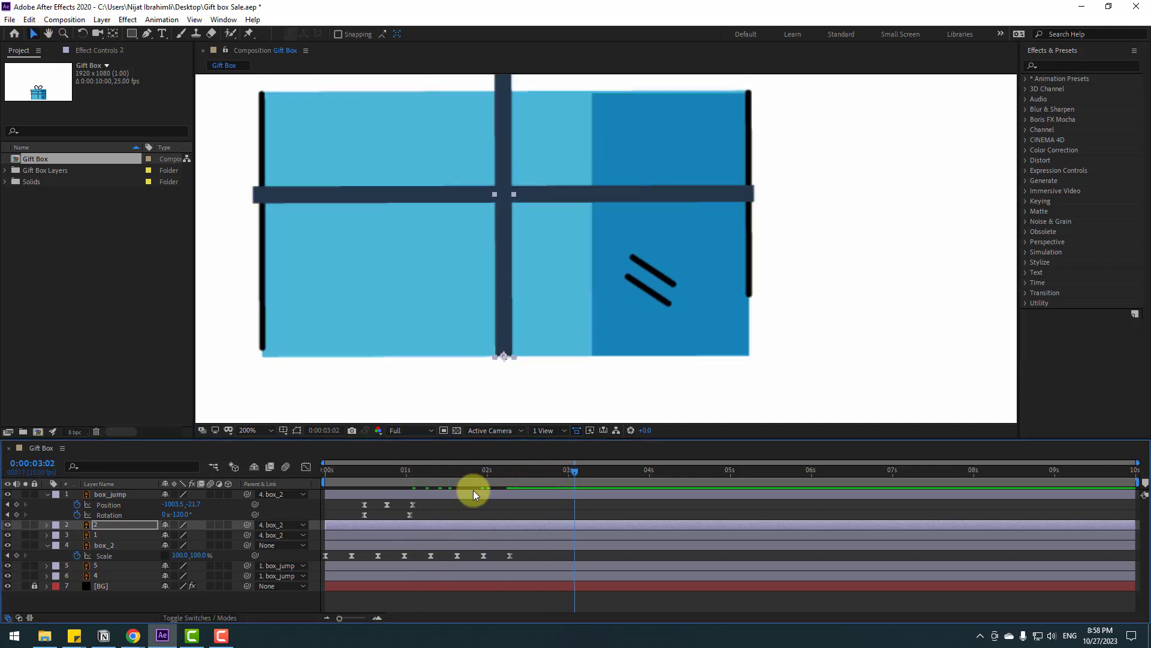
pyautogui.click(99, 536)
pyautogui.keyDown('shift'); pyautogui.click(97, 526); pyautogui.keyUp('shift')
pyautogui.press('s')
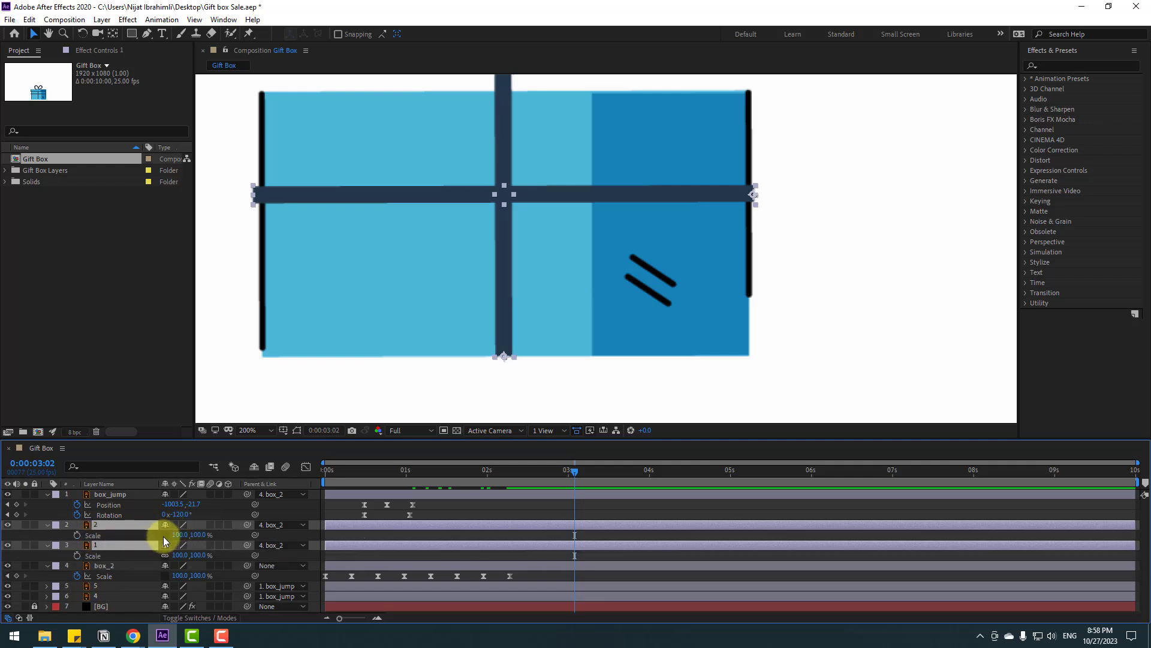
pyautogui.click(76, 535)
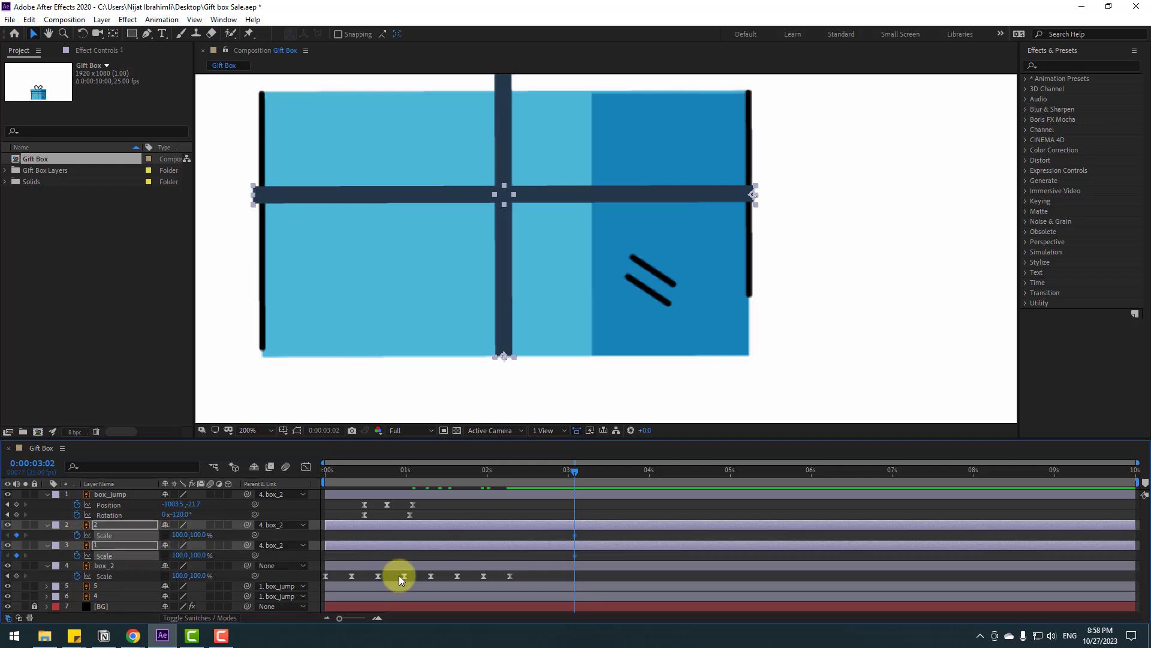
# - At 0:00:03:23, set layer 2's vertical Scale to 0% and layer 1's horizontal Scale to 0%
pyautogui.moveTo(601, 469); pyautogui.dragTo(620, 473)
pyautogui.click(555, 534)
pyautogui.click(198, 534)
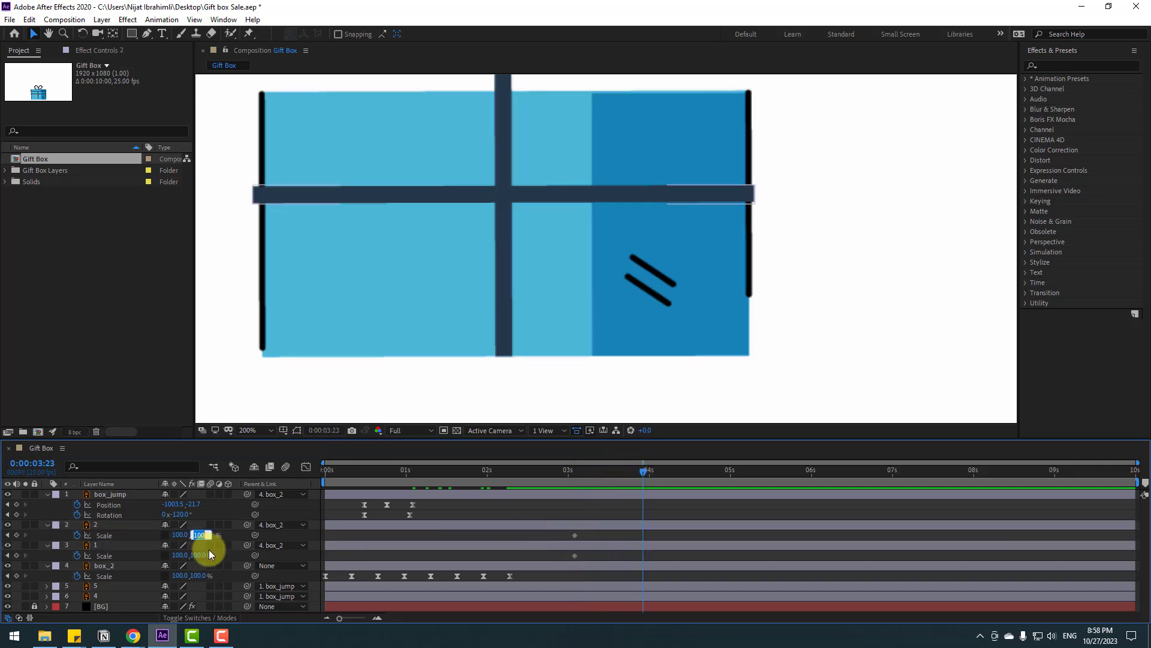
pyautogui.write('0')
pyautogui.press('Return')
pyautogui.click(180, 556)
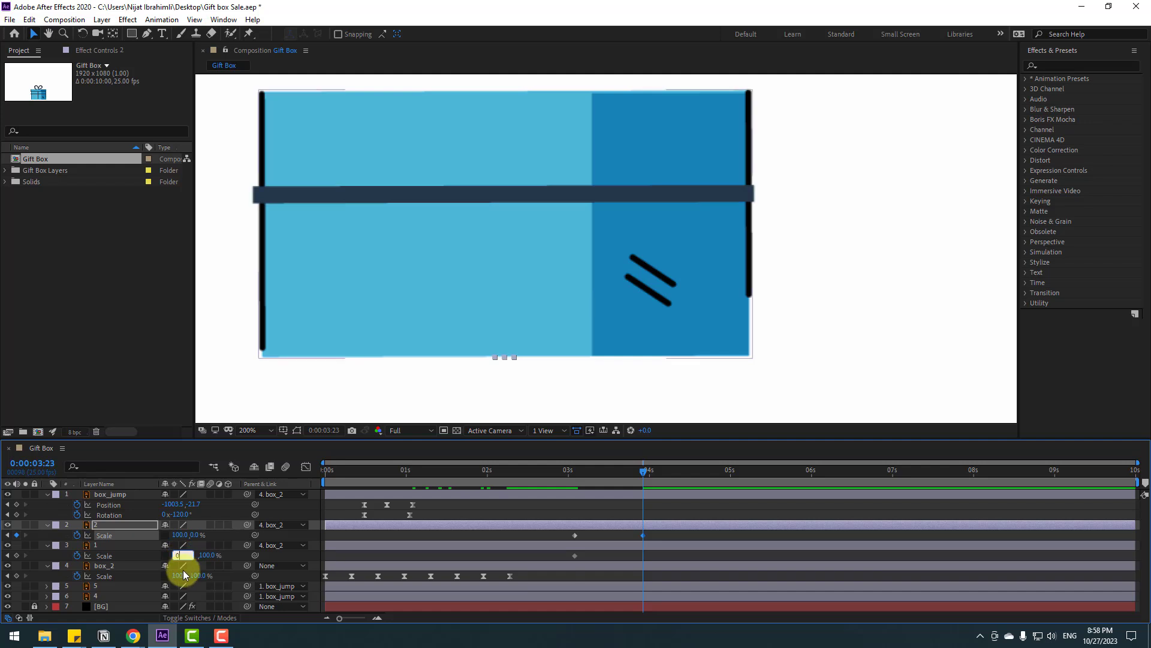
pyautogui.write('0')
pyautogui.press('Return')
# - Apply Easy Ease to all four Scale keyframes of ribbon layers 1 and 2 and scrub back to 0:00:03:01
pyautogui.moveTo(655, 533); pyautogui.dragTo(574, 557)
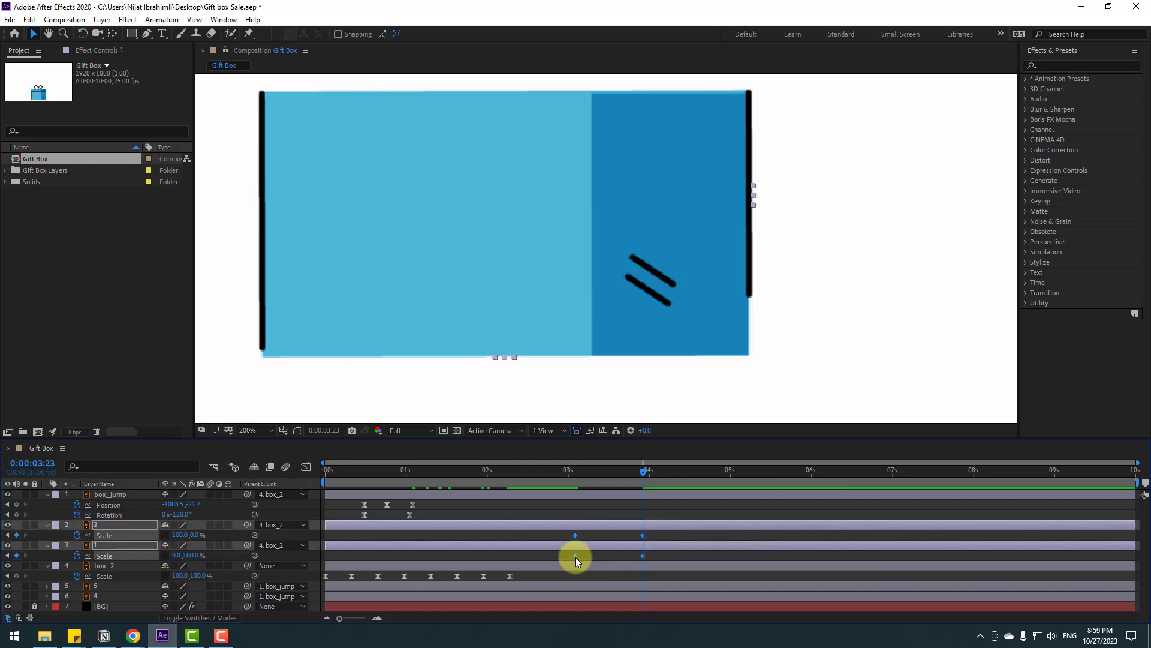
pyautogui.rightClick(574, 557)
pyautogui.moveTo(594, 546)
pyautogui.click(725, 478)
pyautogui.moveTo(577, 473)
pyautogui.mouseDown()
pyautogui.moveTo(647, 480)
pyautogui.moveTo(570, 483)
pyautogui.mouseUp()
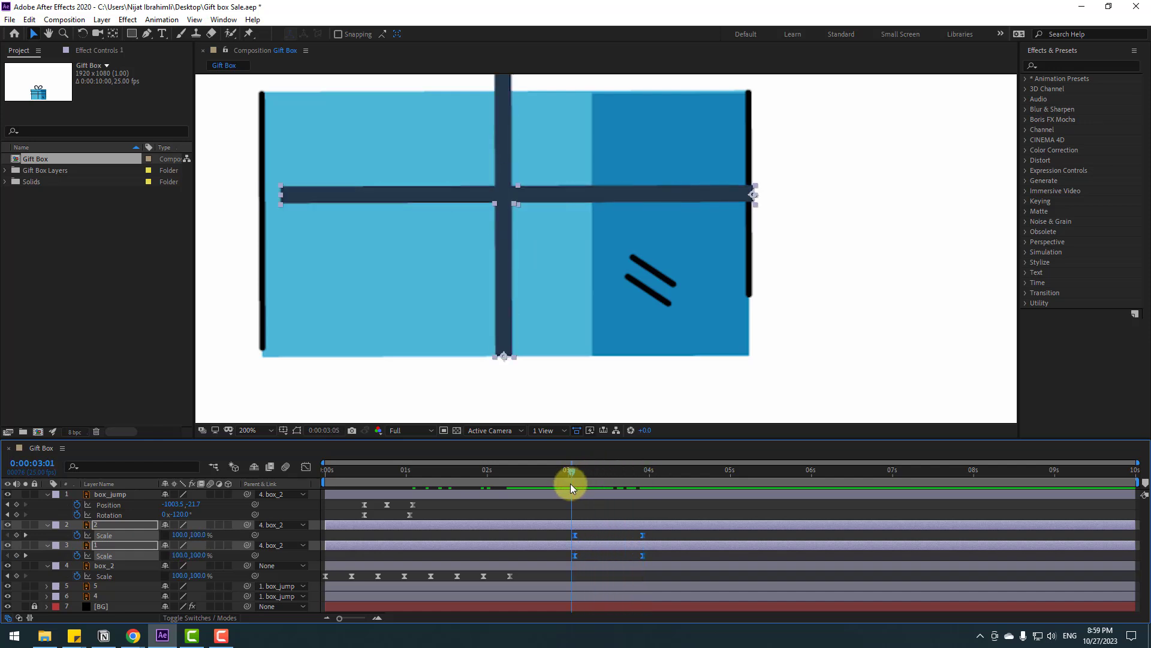
# - Reshape both ribbons' Scale speed curves so the shrinking starts slowly and reaches peak speed near the end
pyautogui.click(306, 467)
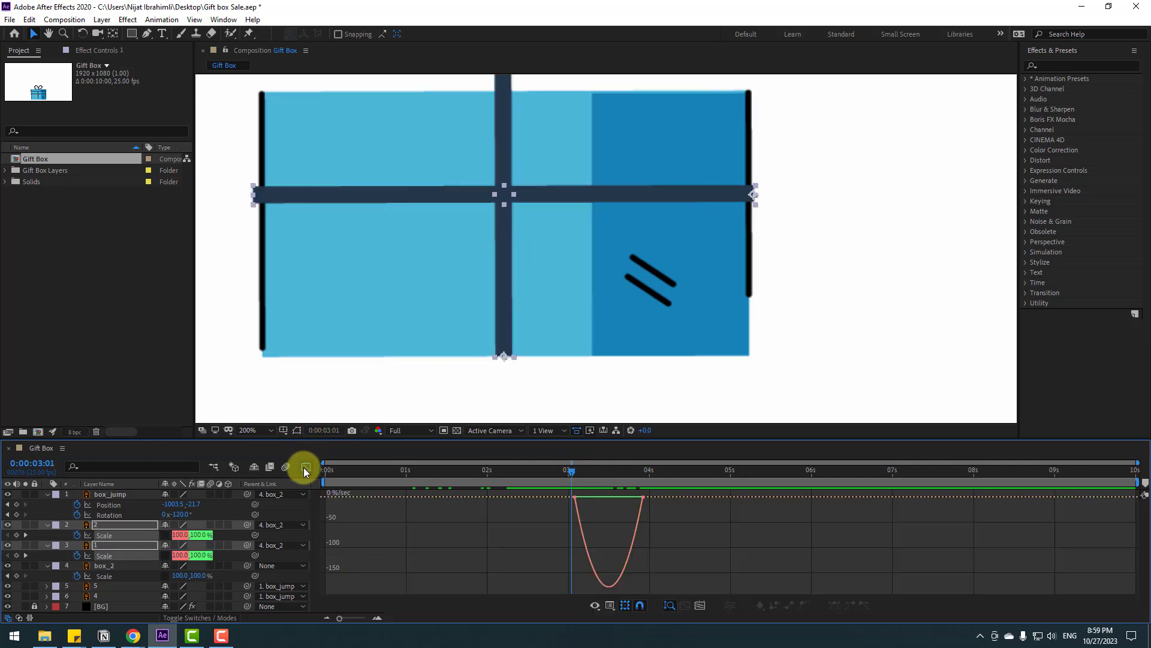
pyautogui.click(574, 503)
pyautogui.moveTo(588, 504); pyautogui.dragTo(596, 502)
pyautogui.click(580, 523)
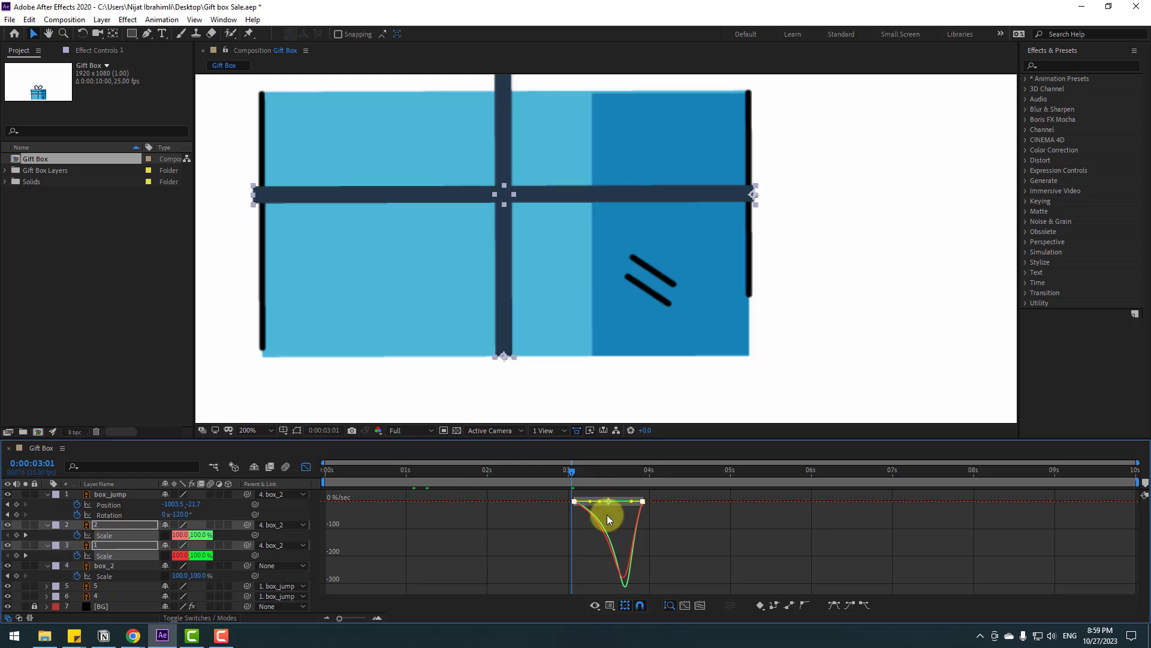
pyautogui.click(302, 470)
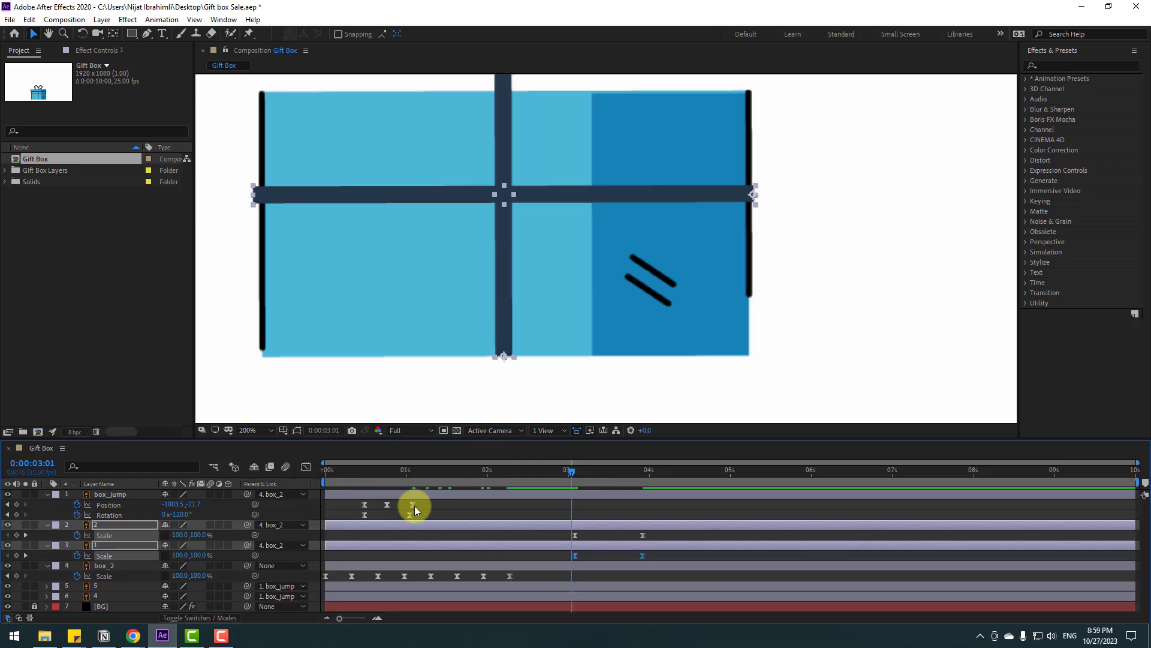
# - Preview the ribbon shrinking with the work area temporarily limited to that part, and restore the full work area
pyautogui.moveTo(326, 481); pyautogui.dragTo(547, 483)
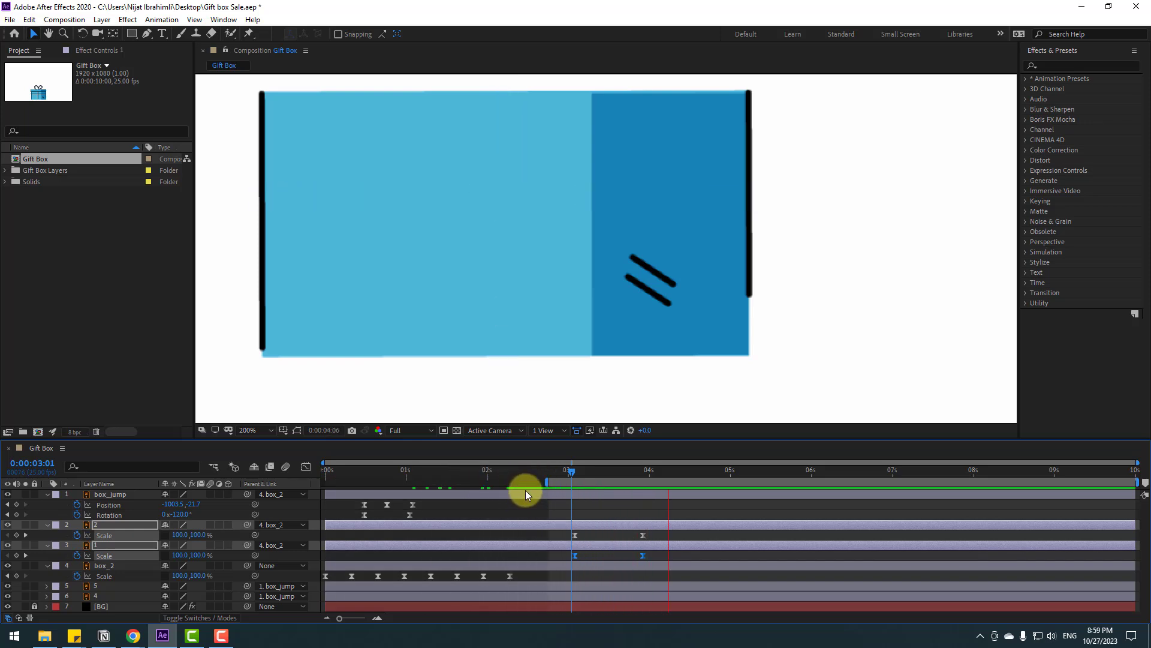
pyautogui.press('space')
pyautogui.press(',')
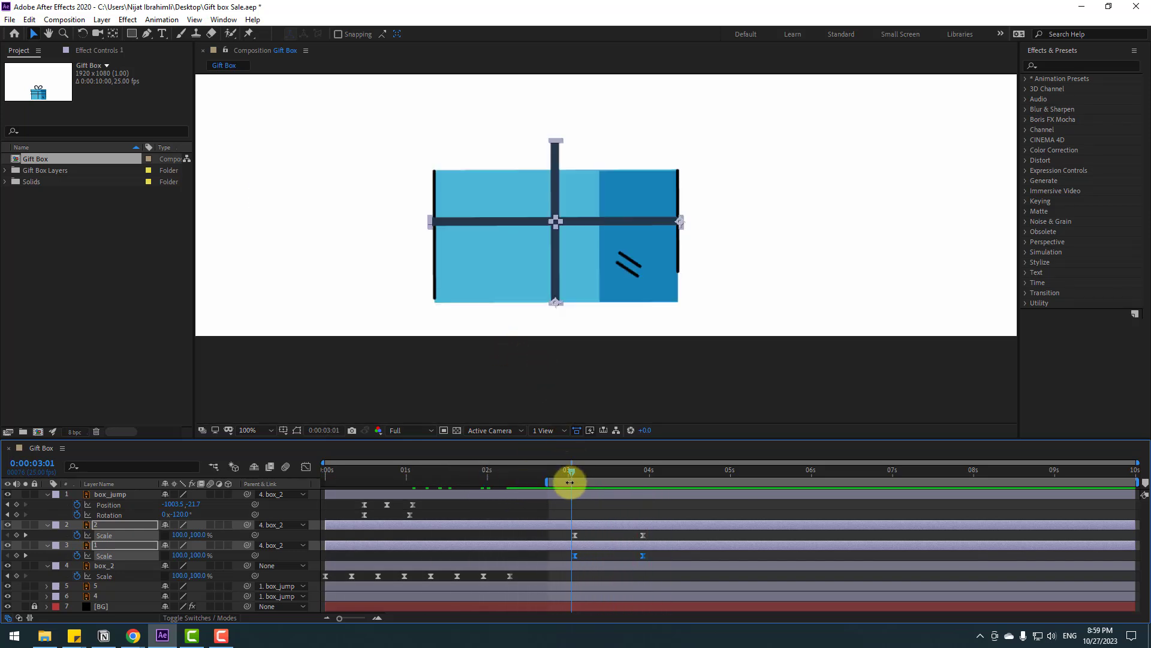
pyautogui.doubleClick(545, 483)
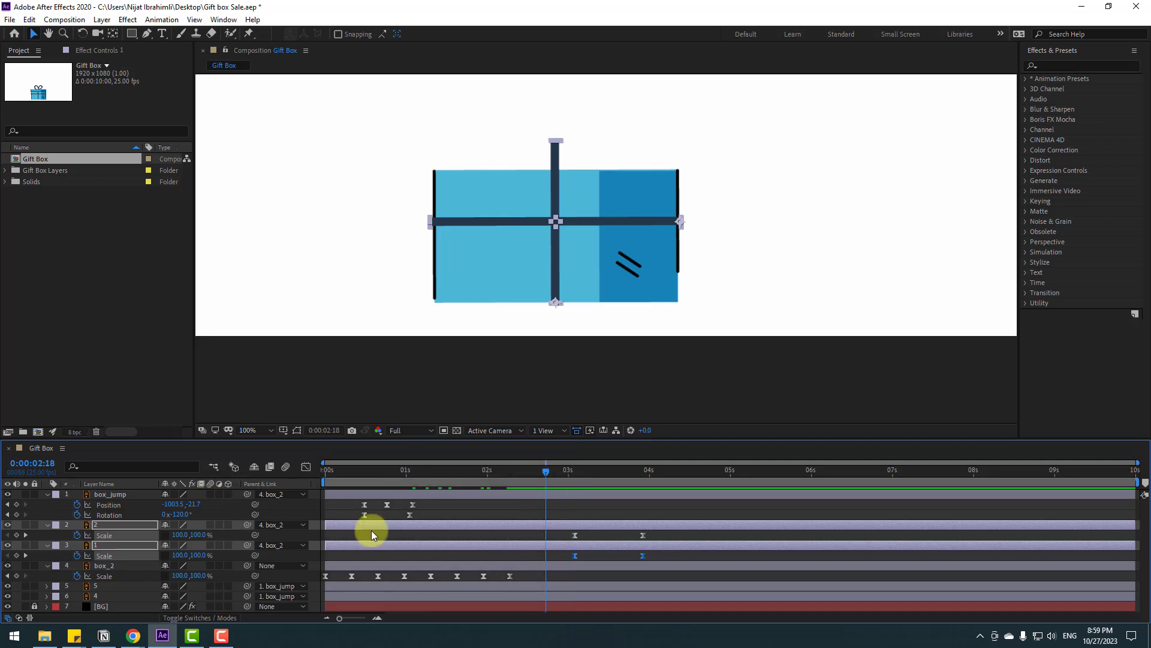
# - Shift both ribbons' Scale keyframes to start at about 0:00:00:12, when the lid begins to jump, and preview the animation
pyautogui.moveTo(647, 534); pyautogui.dragTo(579, 558)
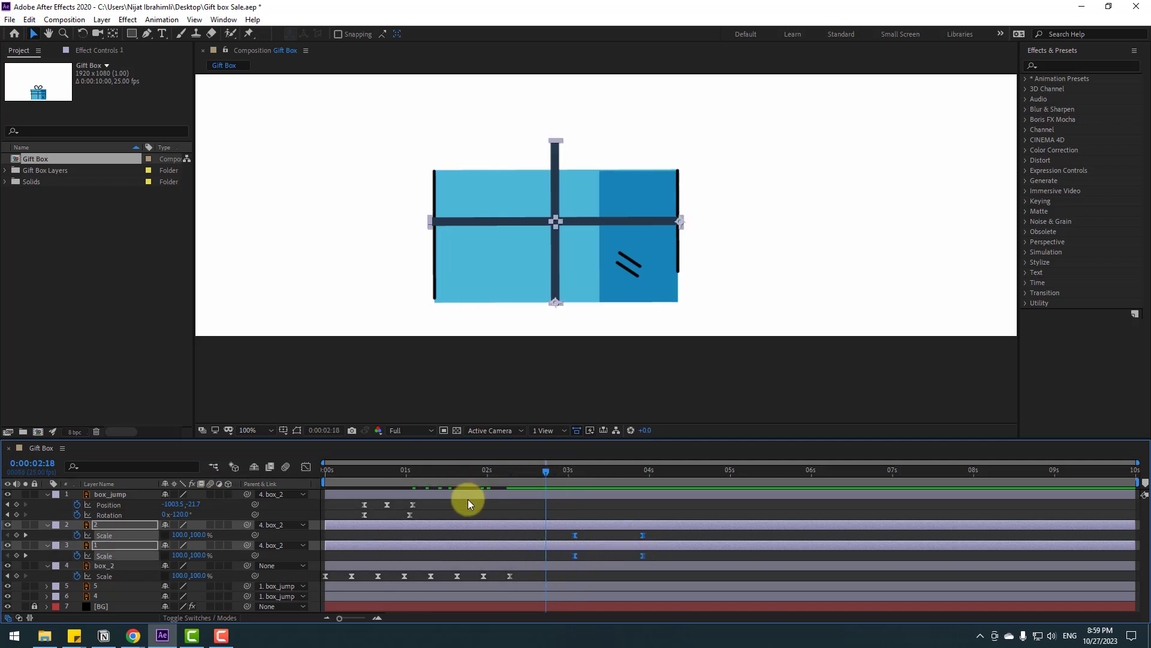
pyautogui.click(412, 474)
pyautogui.click(364, 473)
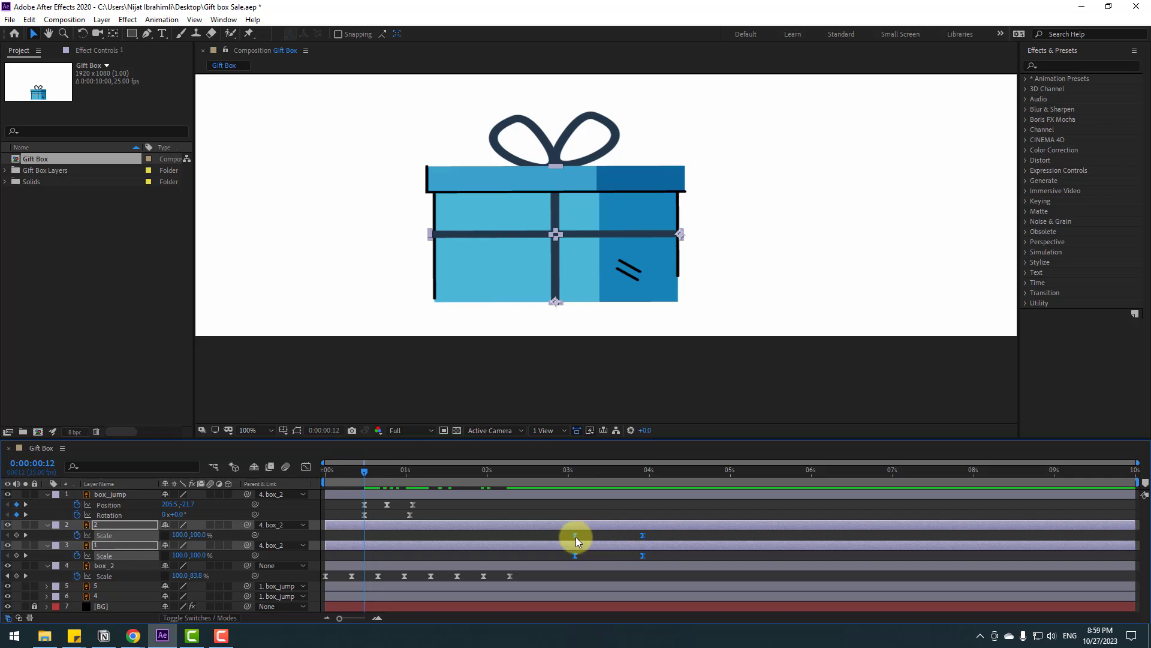
pyautogui.moveTo(575, 536); pyautogui.dragTo(508, 536)
pyautogui.click(264, 429)
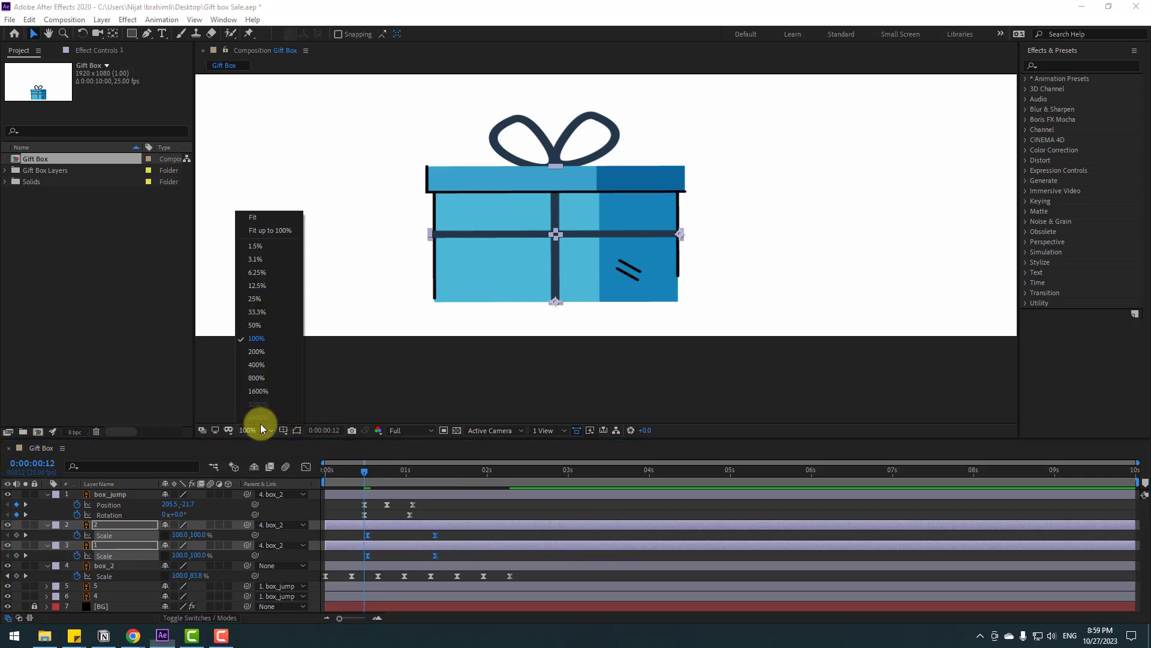
pyautogui.click(265, 235)
pyautogui.press('space')
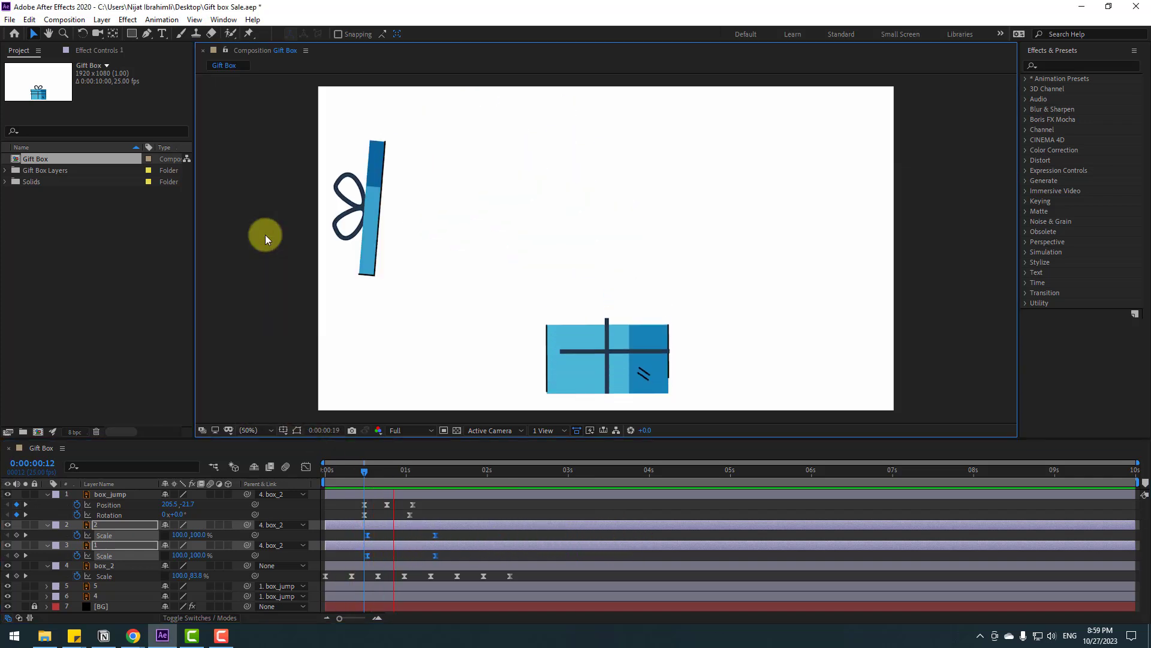
pyautogui.press('space')
# - Retime both ribbons' Scale keyframes to run from about 0:00:00:05 to 0:00:00:20 and preview the result
pyautogui.moveTo(365, 537); pyautogui.dragTo(336, 535)
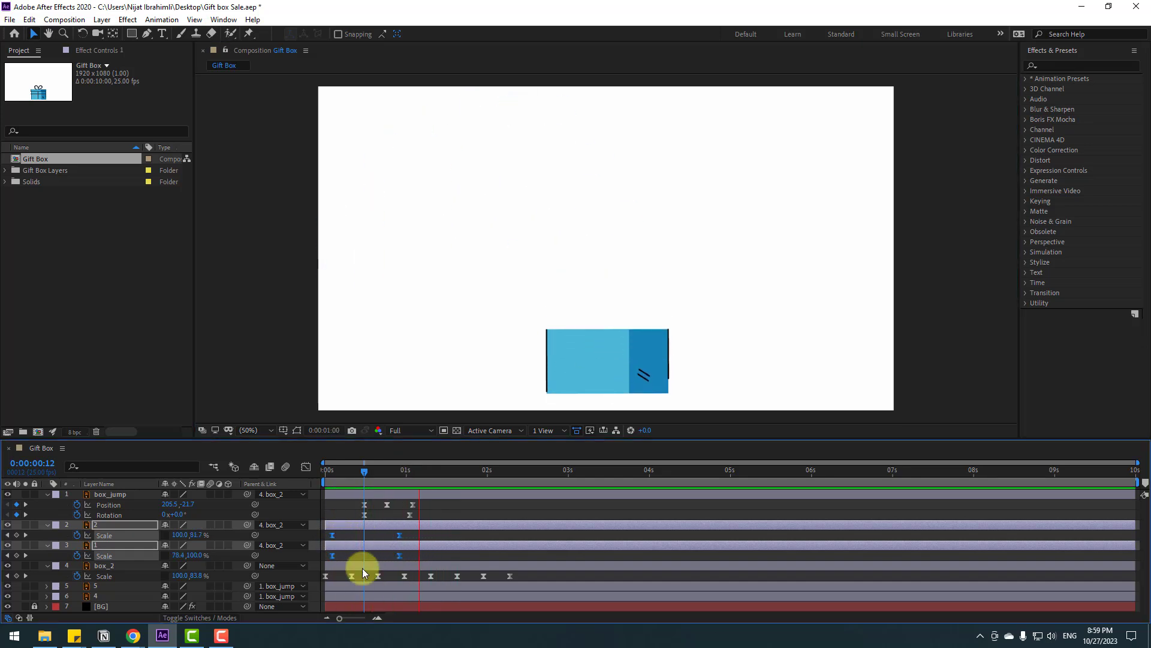
pyautogui.moveTo(405, 536); pyautogui.dragTo(380, 557)
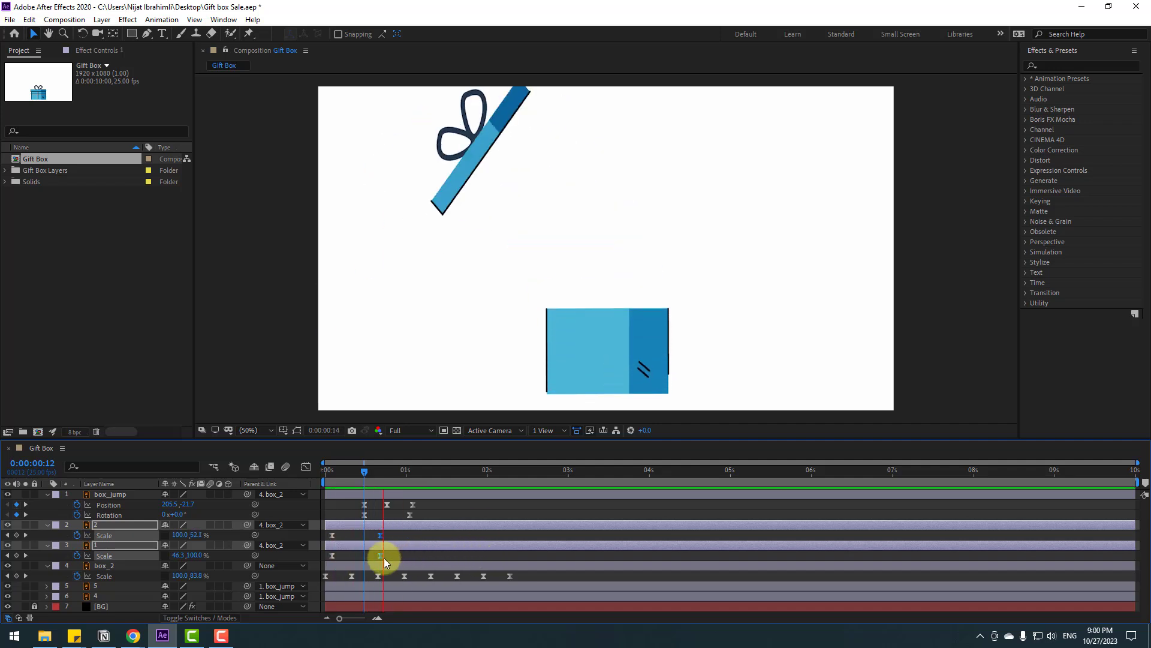
pyautogui.press('space')
pyautogui.moveTo(394, 536); pyautogui.dragTo(340, 557)
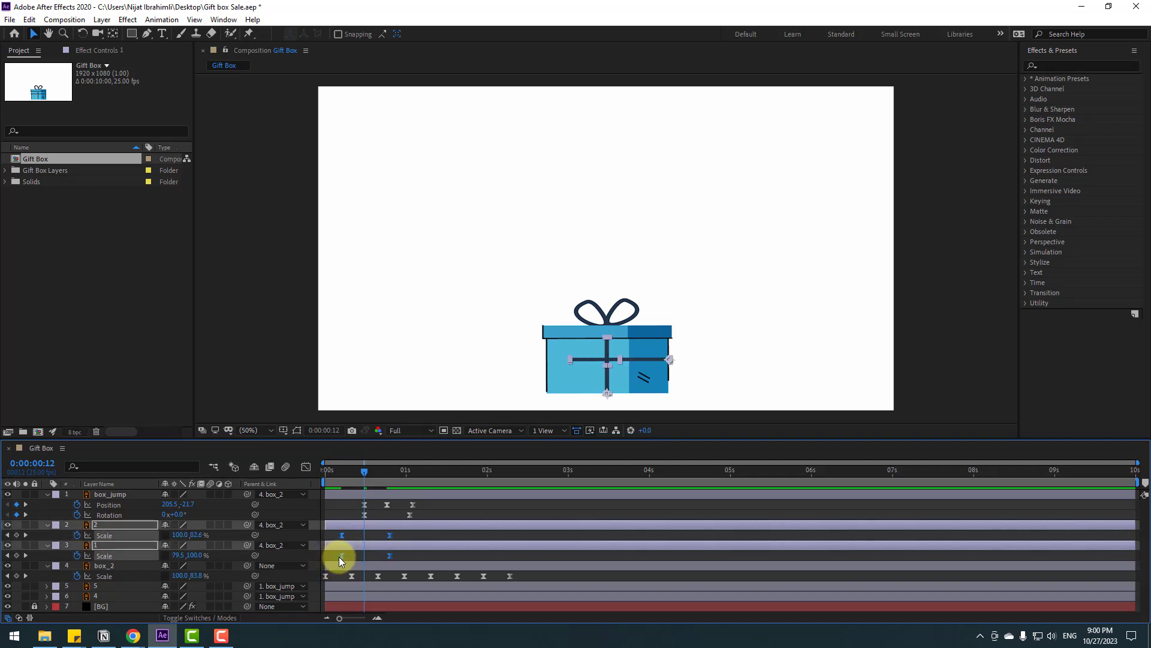
pyautogui.press('space')
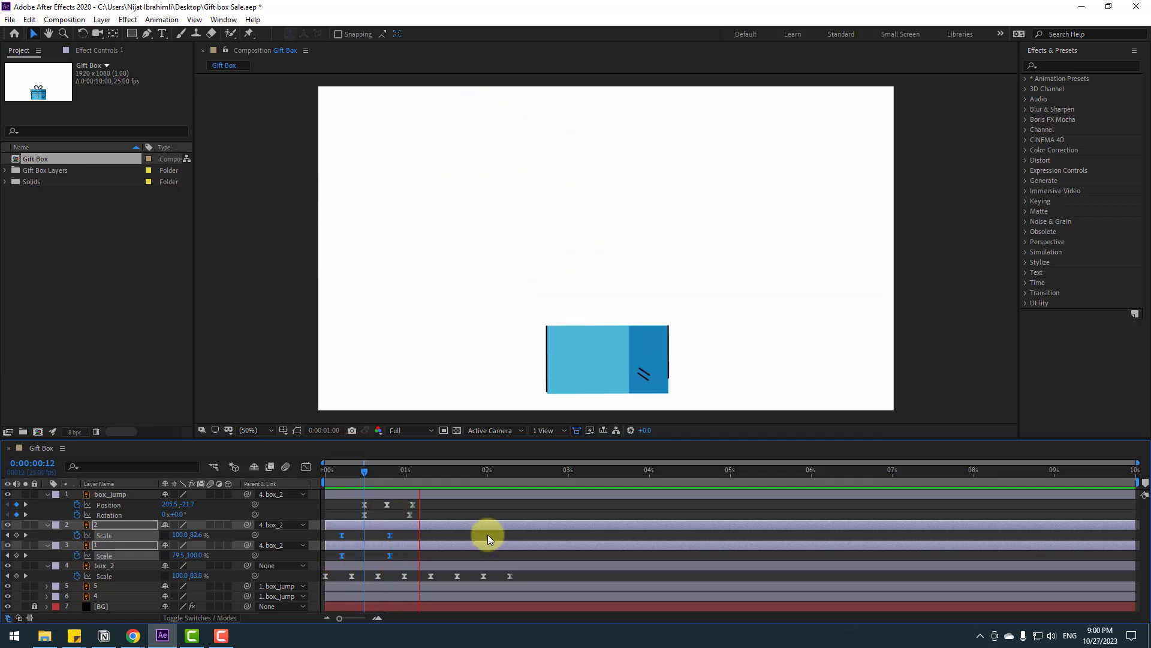
# - Go to 0:00:02:01, collapse the properties of all layers, and clear the layer selection
pyautogui.moveTo(393, 474); pyautogui.dragTo(490, 471)
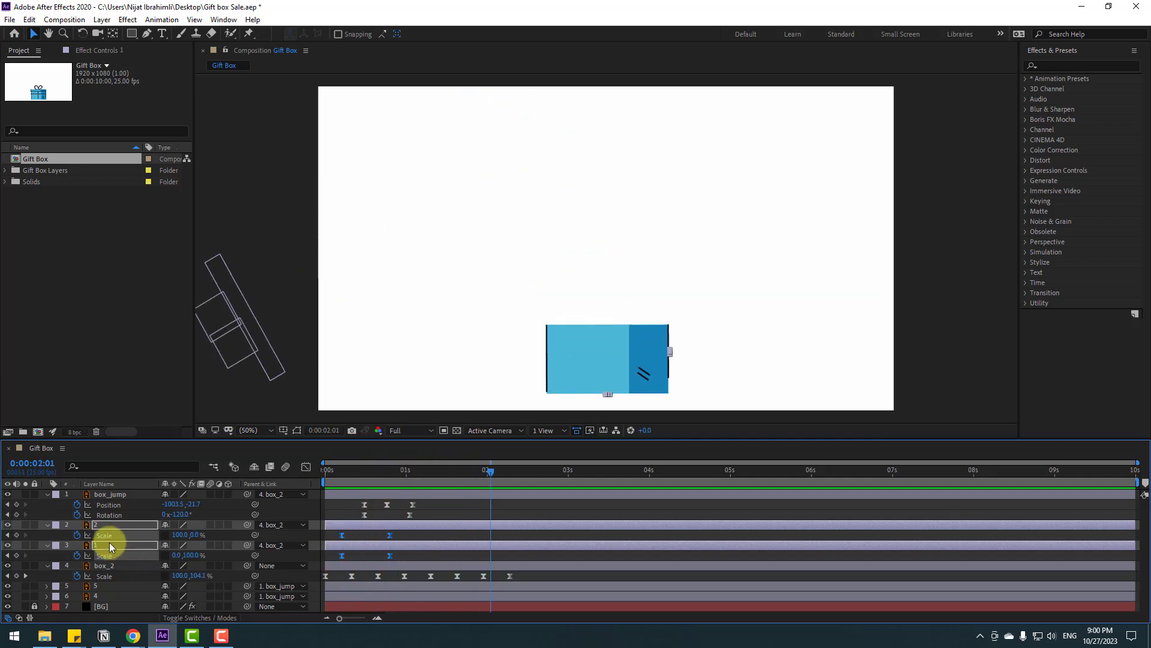
pyautogui.click(48, 524)
pyautogui.click(47, 535)
pyautogui.click(48, 493)
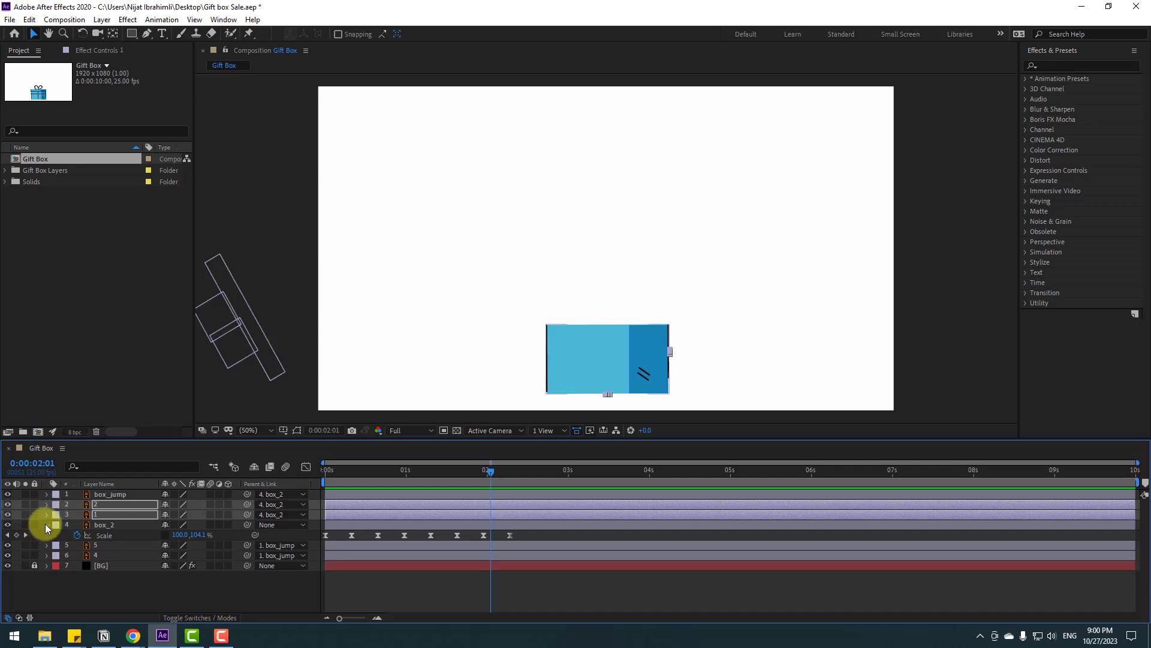
pyautogui.click(47, 525)
pyautogui.click(189, 564)
# - Add a text layer reading SALE, place it centred just above the open gift box, and save the project
pyautogui.click(163, 35)
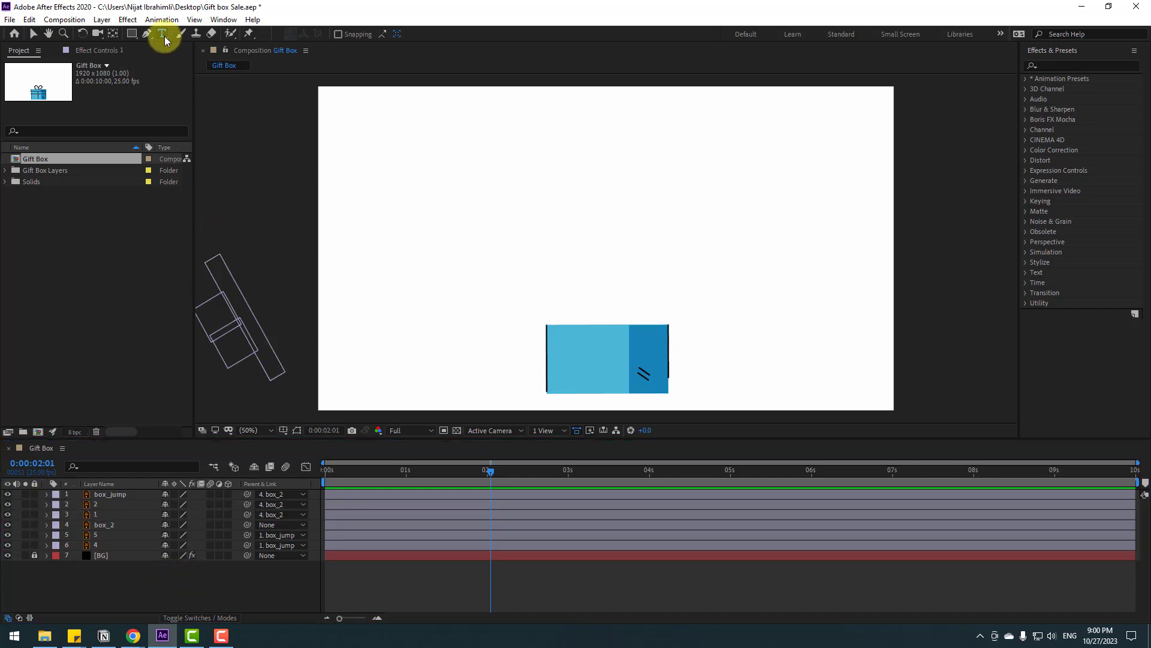
pyautogui.click(525, 218)
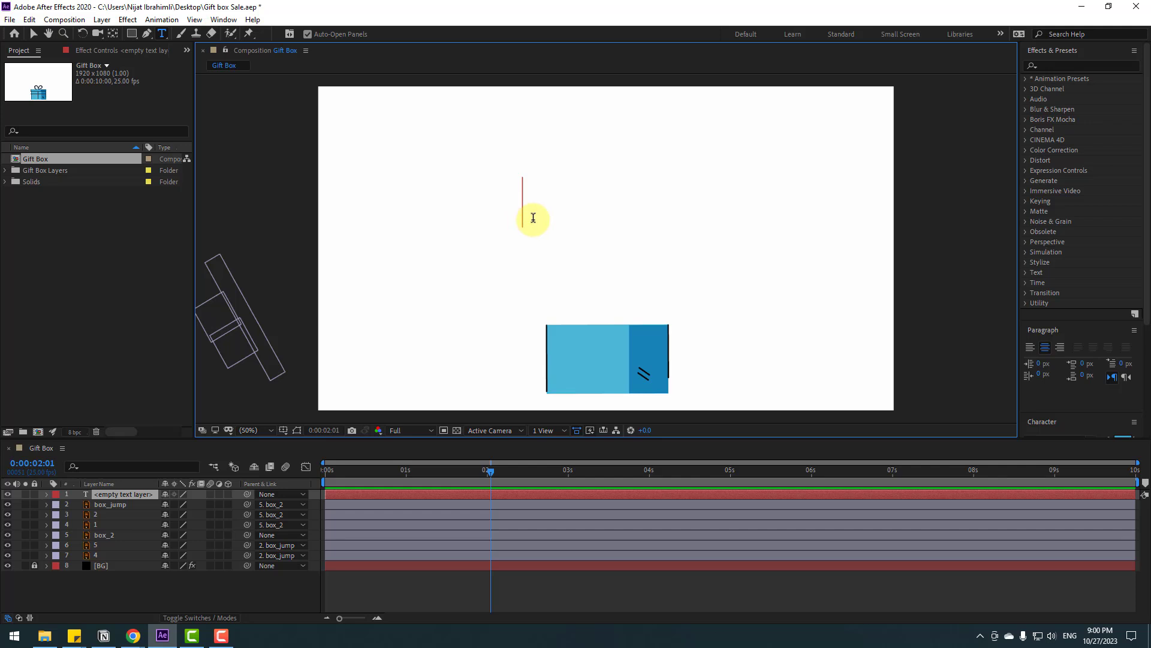
pyautogui.write('SALE')
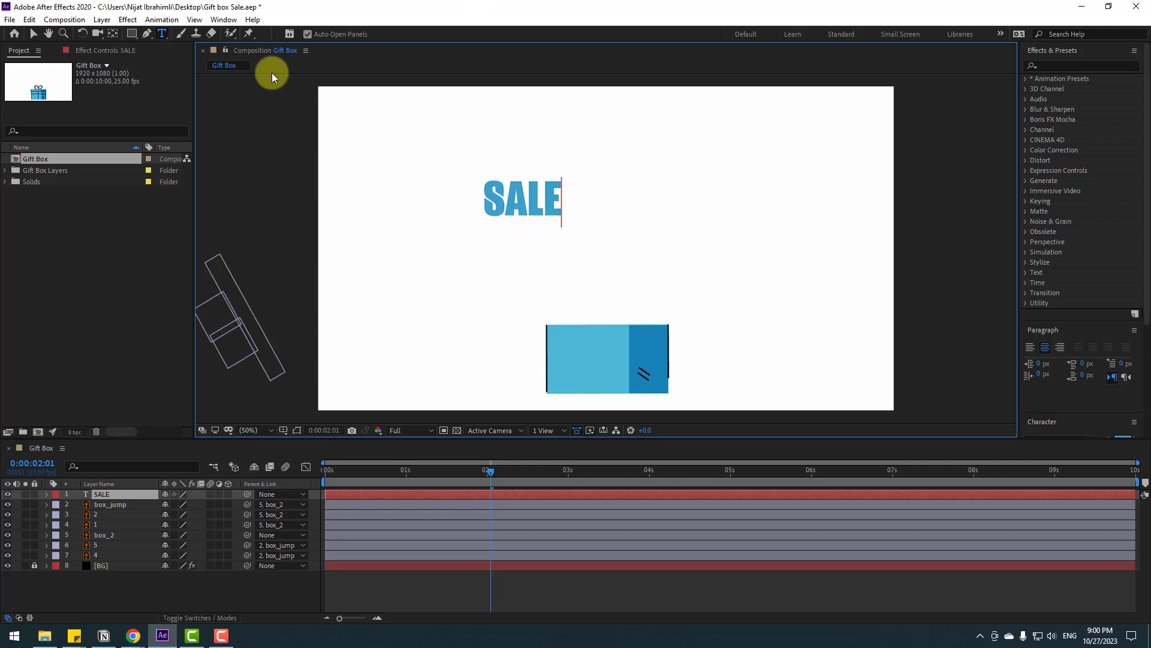
pyautogui.click(33, 34)
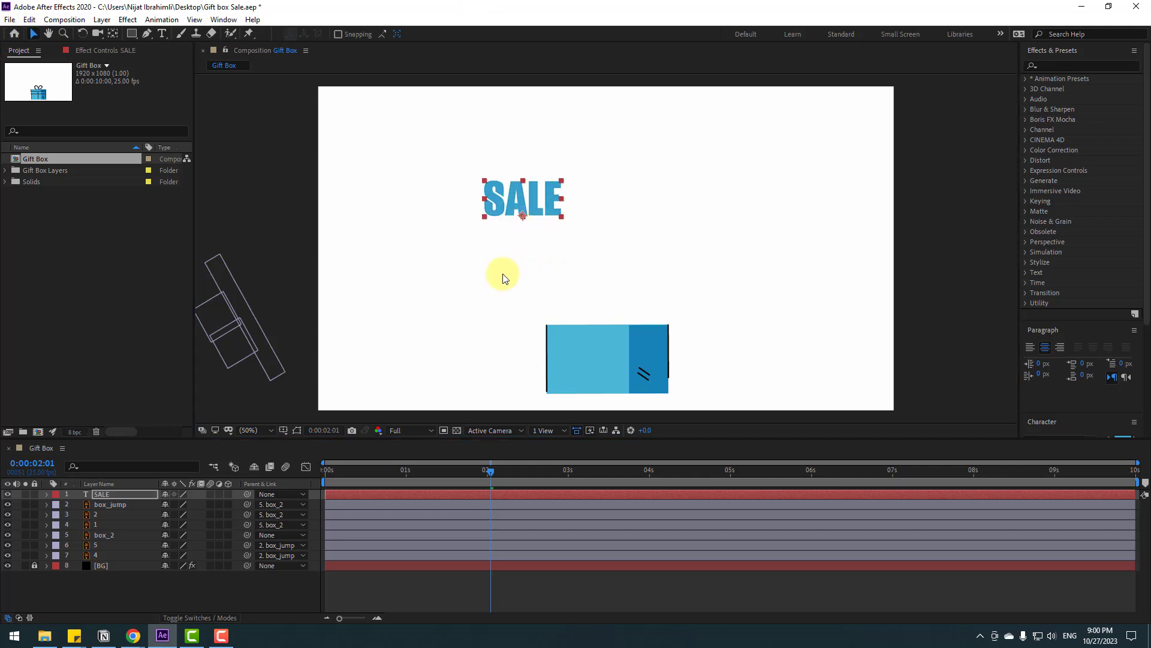
pyautogui.hotkey('ctrl', 's')
pyautogui.moveTo(536, 204); pyautogui.dragTo(620, 290)
# - Make the SALE layer 3D and confirm CINEMA 4D as the composition's 3D renderer
pyautogui.click(89, 487)
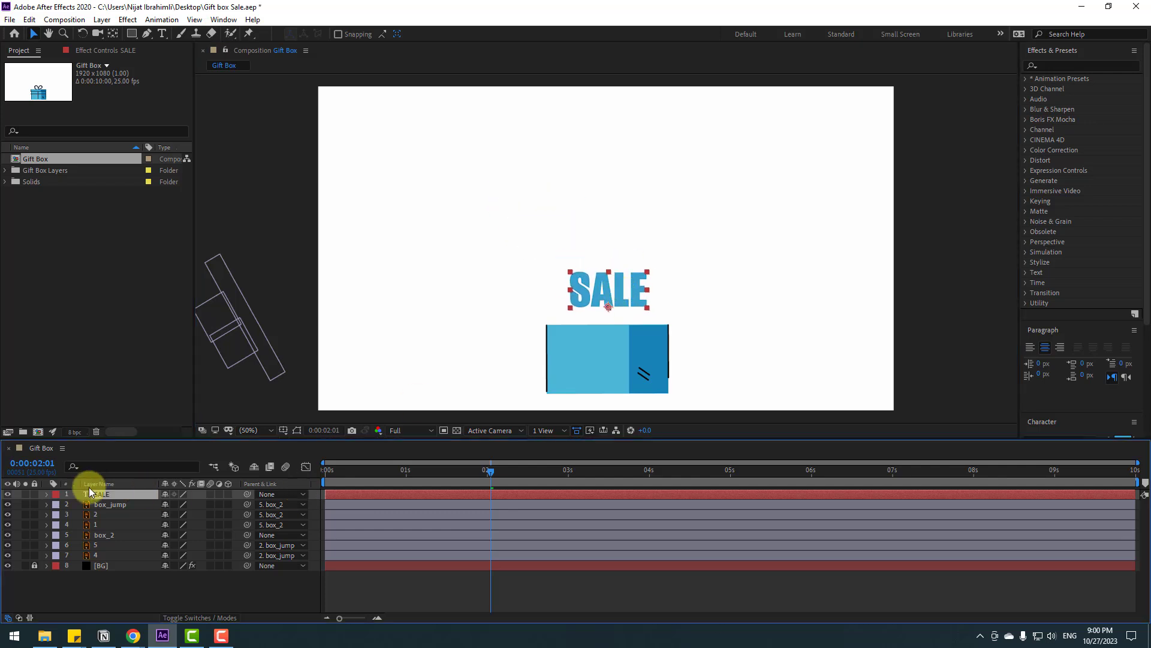
pyautogui.click(228, 494)
pyautogui.rightClick(175, 579)
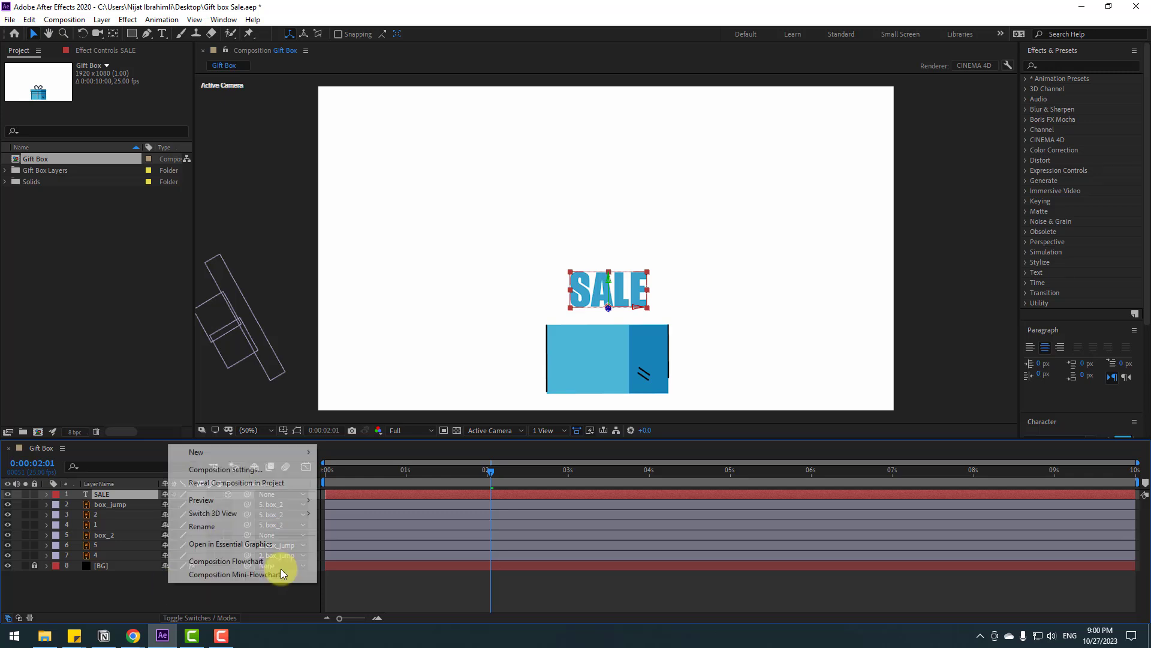
pyautogui.click(243, 470)
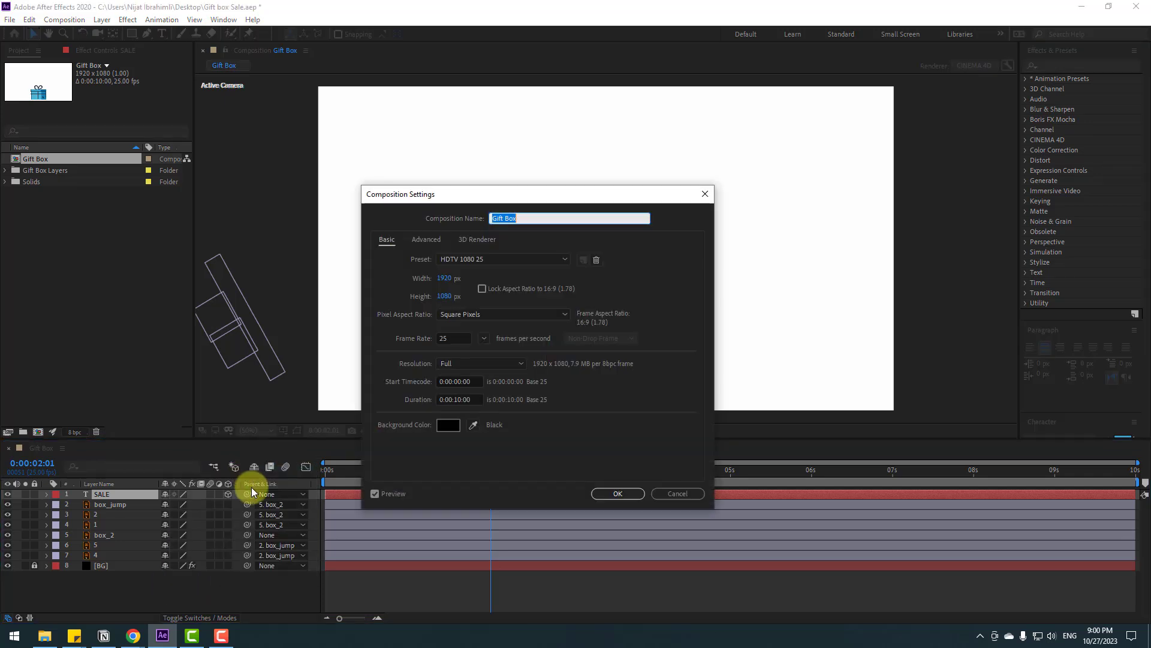
pyautogui.click(471, 243)
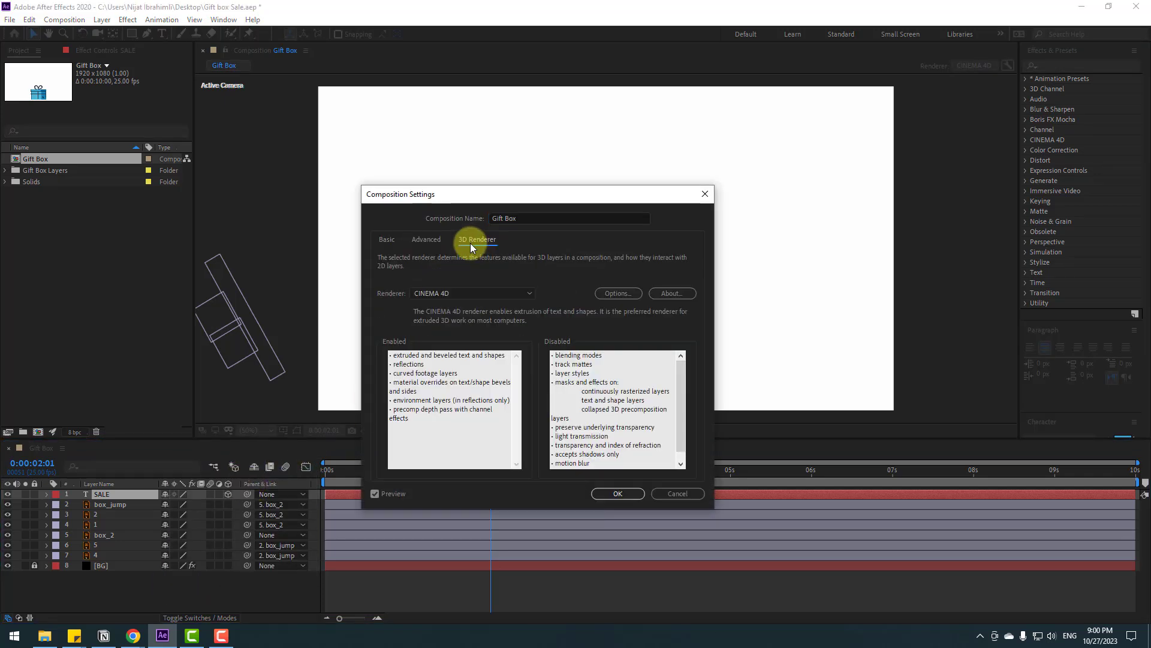
pyautogui.click(447, 294)
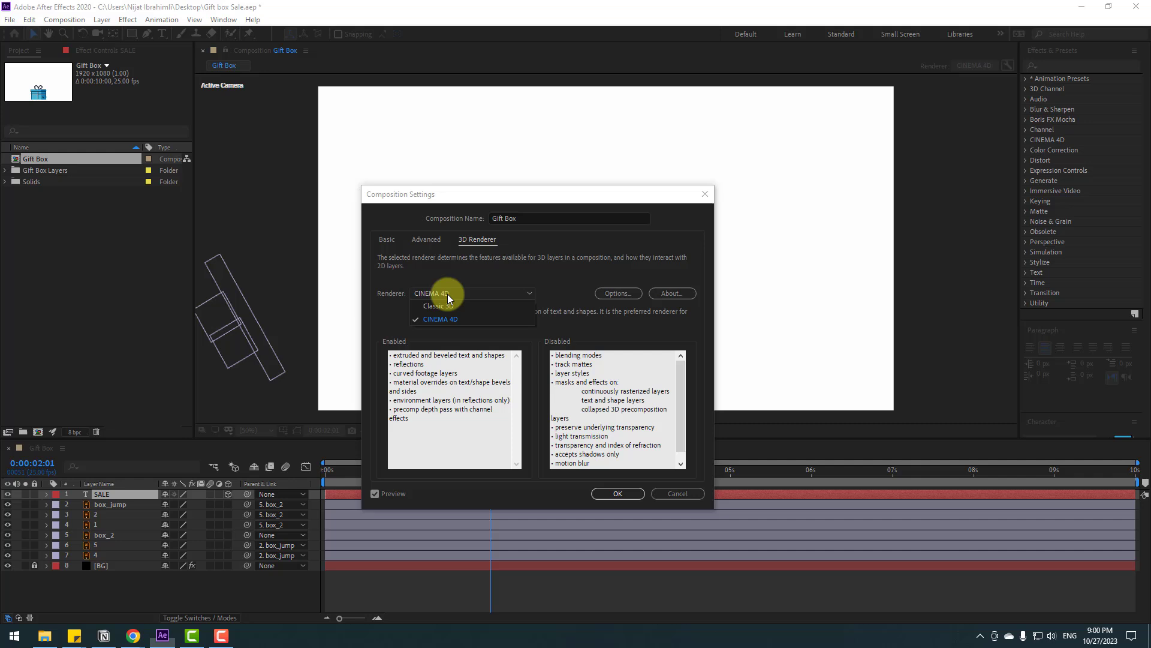
pyautogui.click(469, 320)
pyautogui.click(613, 496)
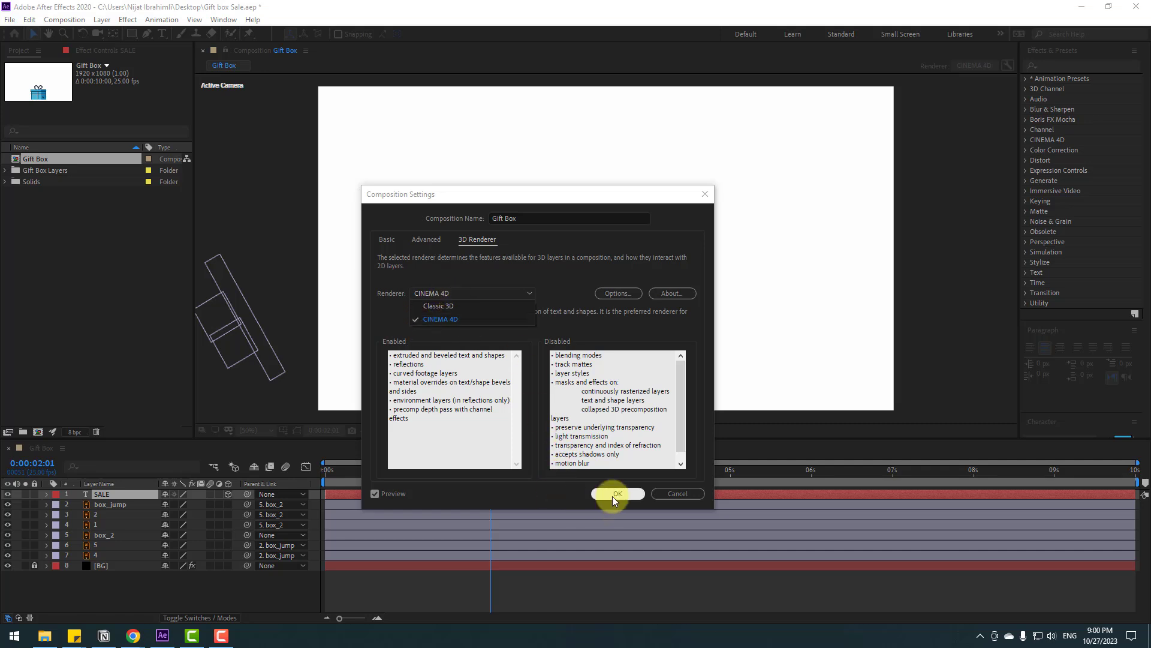
# - Set the SALE layer's Extrusion Depth to 50 while viewing it in Custom View 1
pyautogui.click(47, 494)
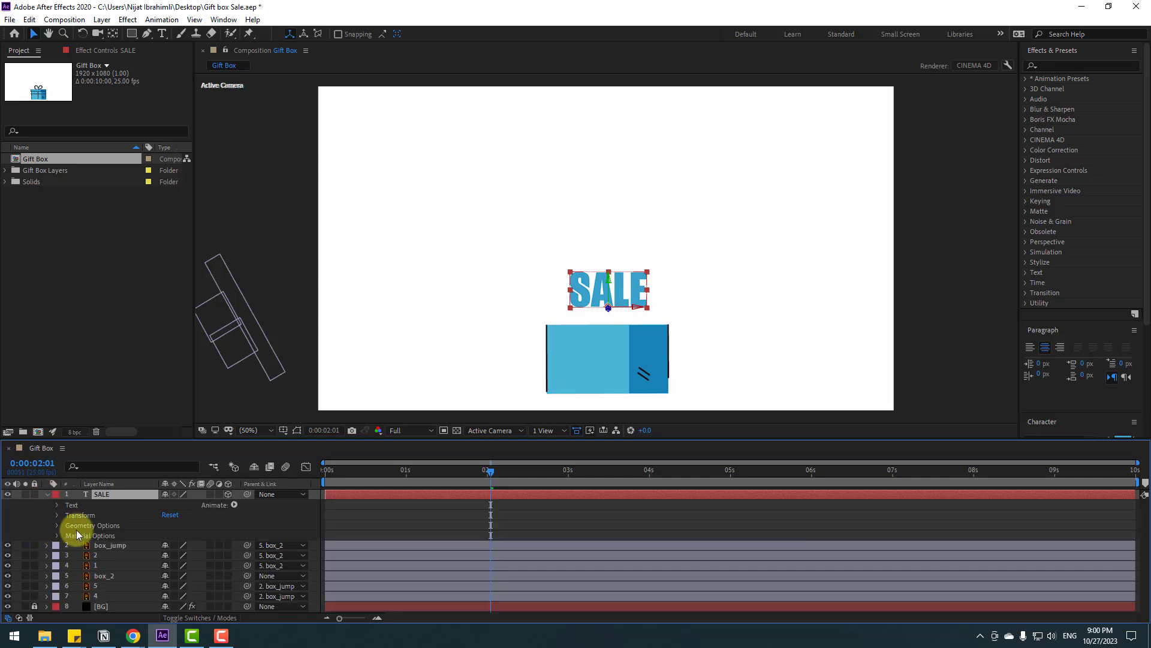
pyautogui.click(57, 526)
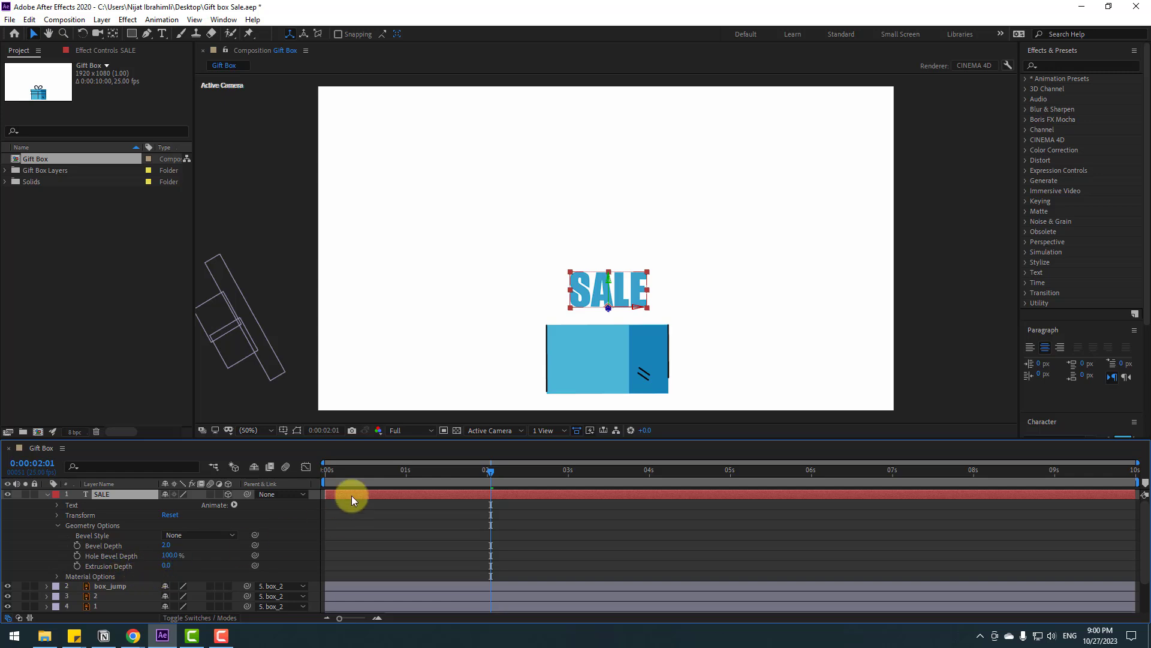
pyautogui.click(480, 430)
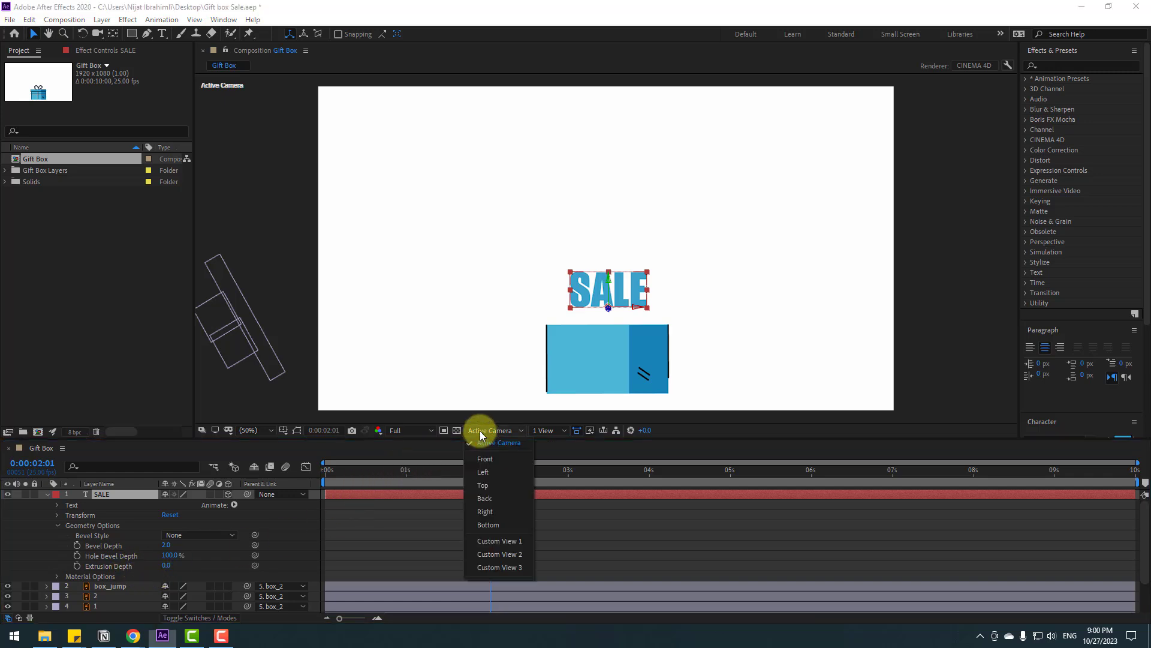
pyautogui.click(482, 543)
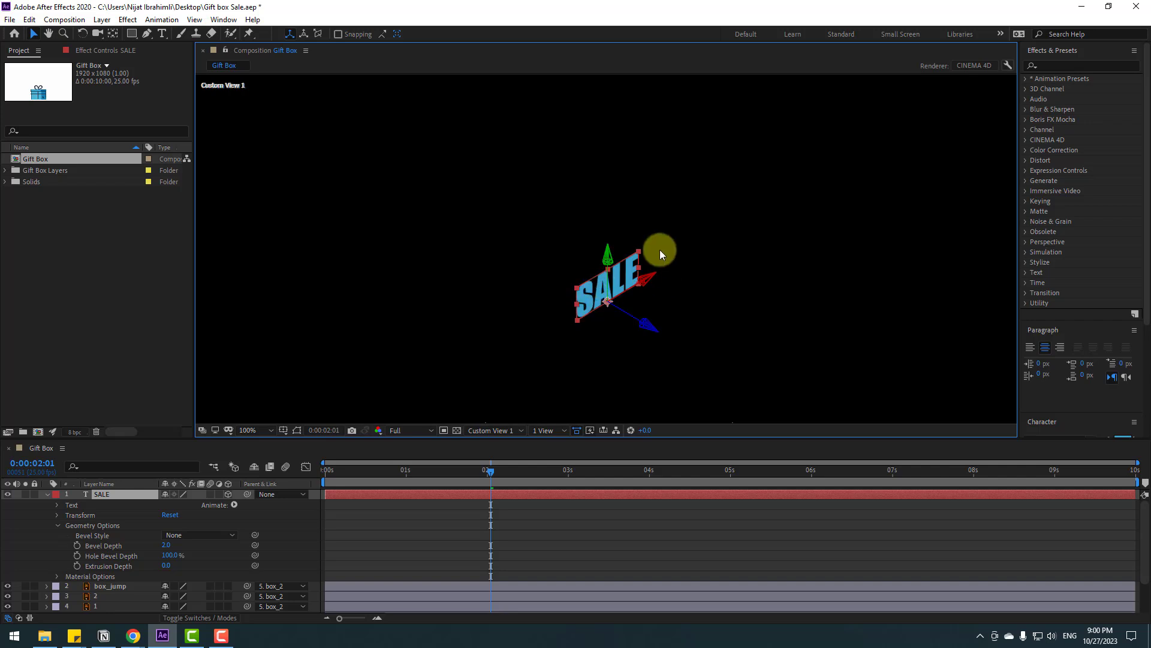
pyautogui.scroll(6, 591, 315)
pyautogui.moveTo(591, 314); pyautogui.dragTo(483, 223)
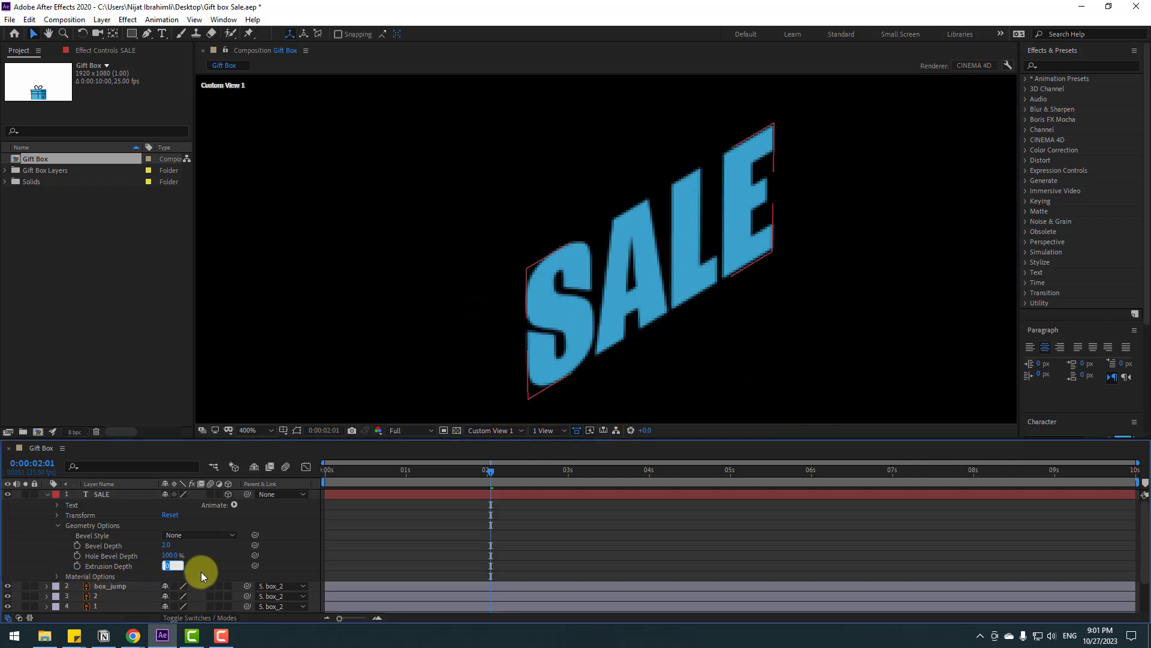
pyautogui.write('25')
pyautogui.press('Return')
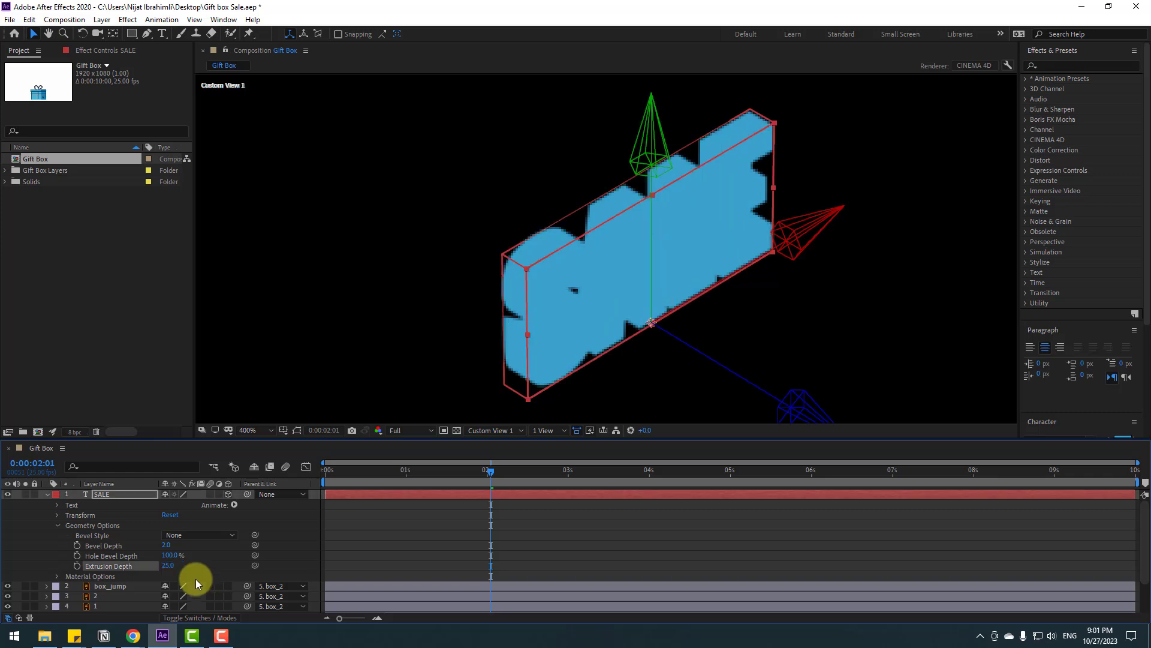
pyautogui.write('50')
pyautogui.press('Return')
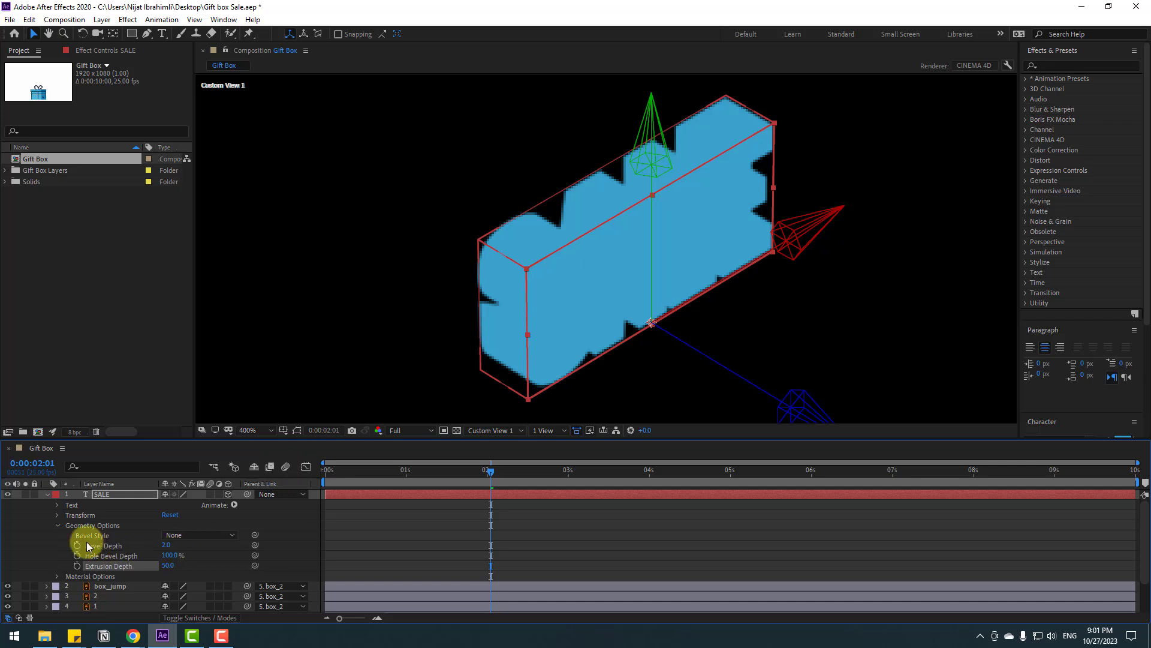
# - Set the SALE text's Bevel Style to Angular and return the composition view to Active Camera
pyautogui.click(190, 535)
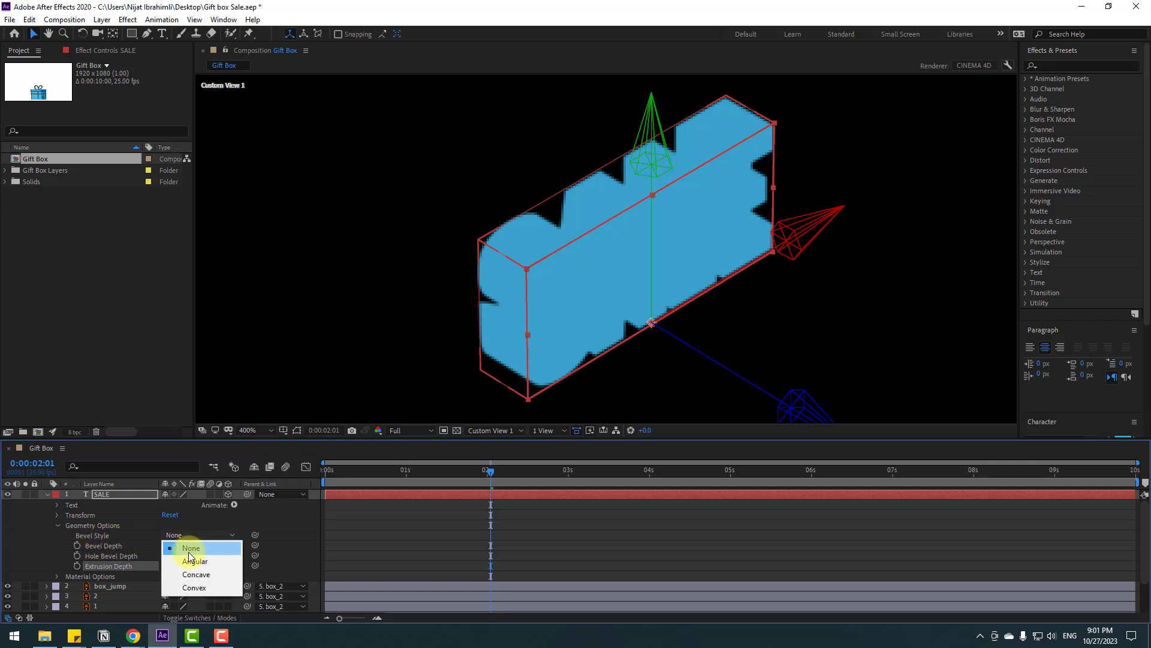
pyautogui.click(193, 562)
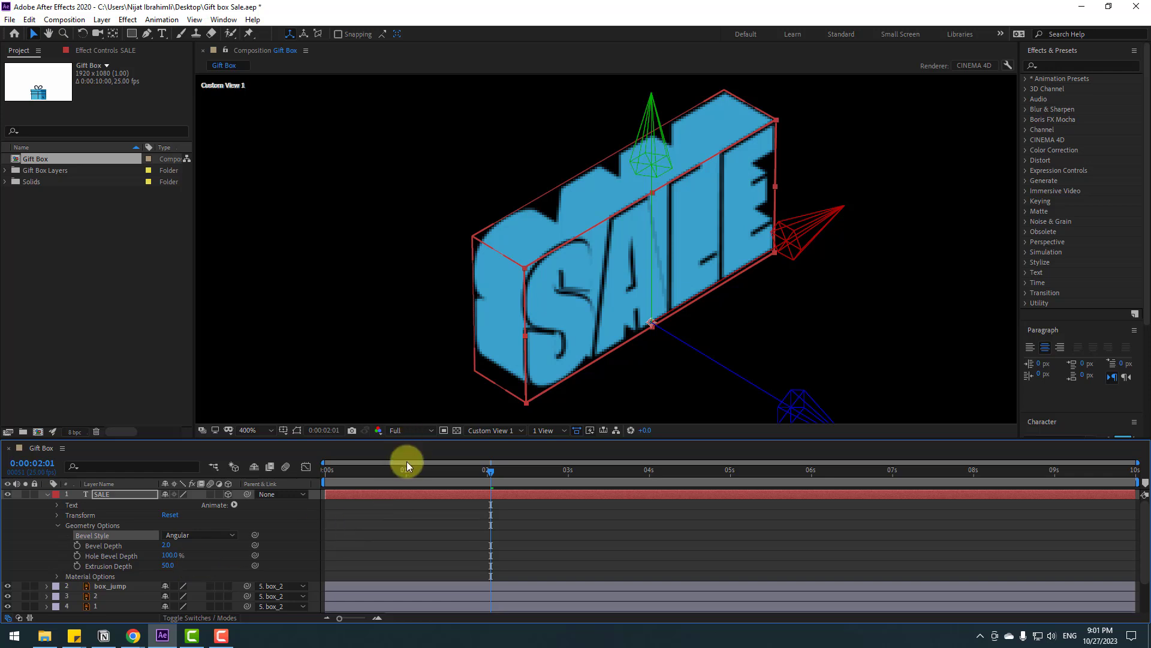
pyautogui.click(483, 431)
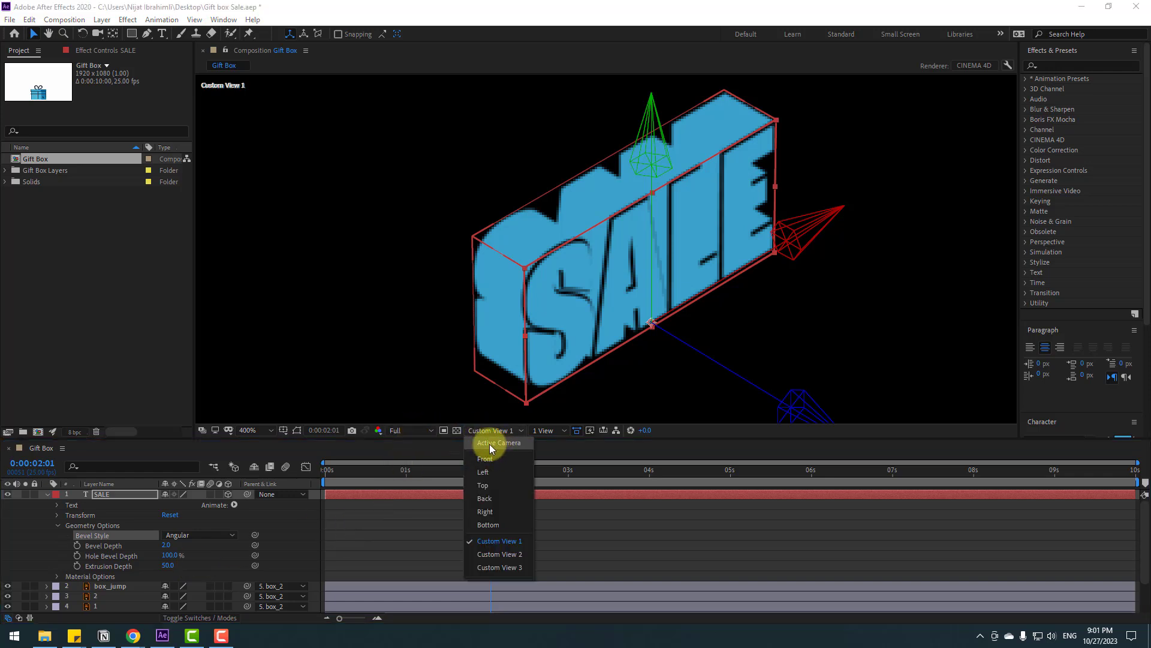
pyautogui.click(495, 444)
pyautogui.scroll(-8, 570, 303)
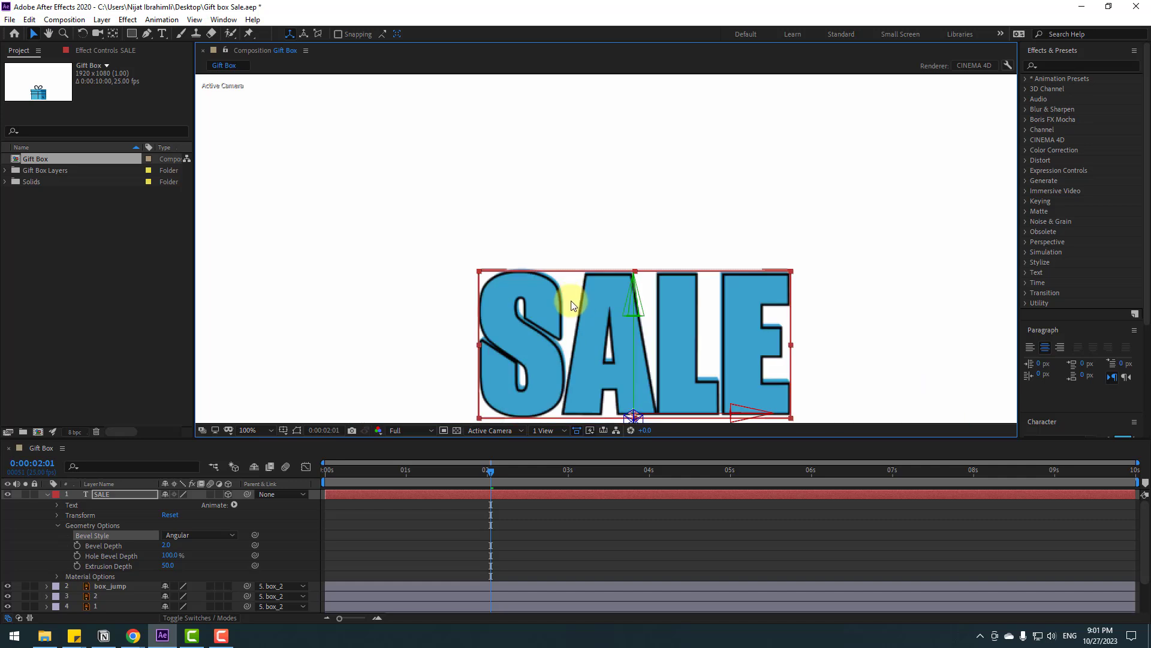
pyautogui.scroll(2, 572, 309)
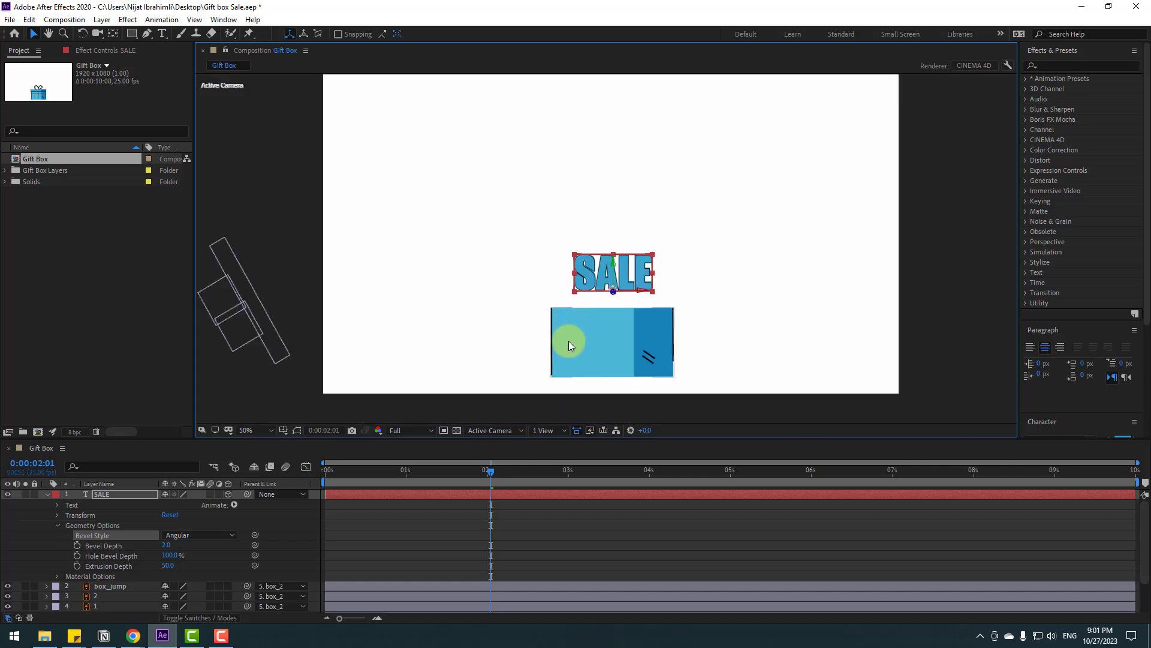
# - Start the SALE layer at 0:00:02:01 and hide it behind the box at Y 977, stacked just above BG, using Quarter preview resolution
pyautogui.click(47, 494)
pyautogui.click(100, 495)
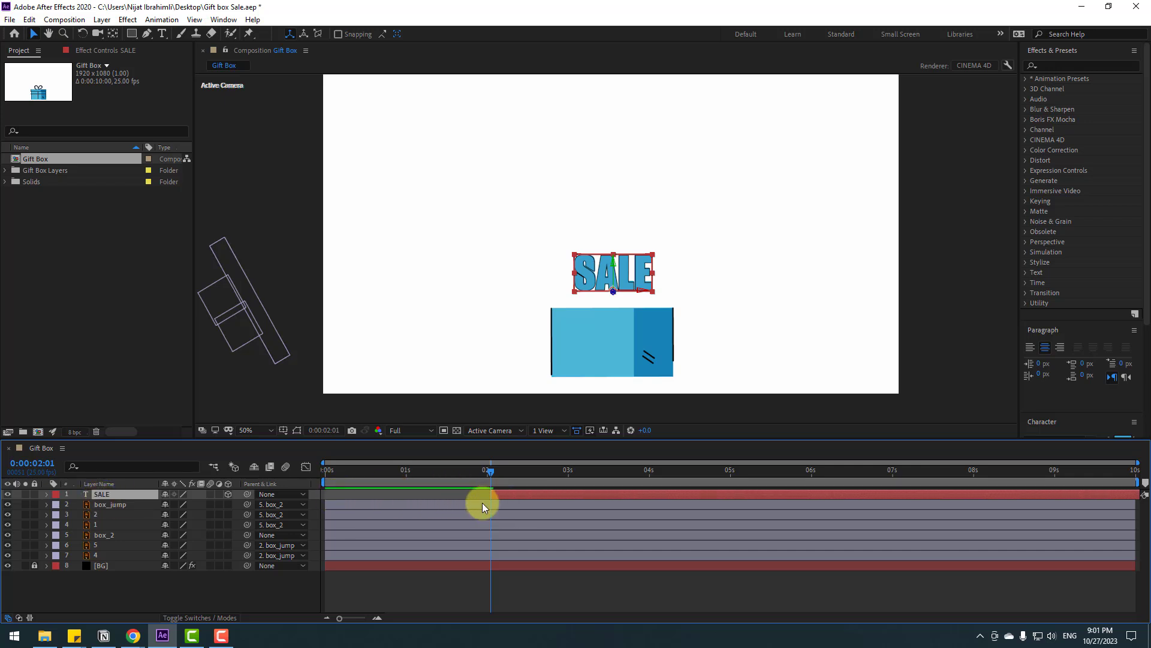
pyautogui.press('p')
pyautogui.moveTo(206, 508); pyautogui.dragTo(267, 507)
pyautogui.click(400, 429)
pyautogui.click(408, 498)
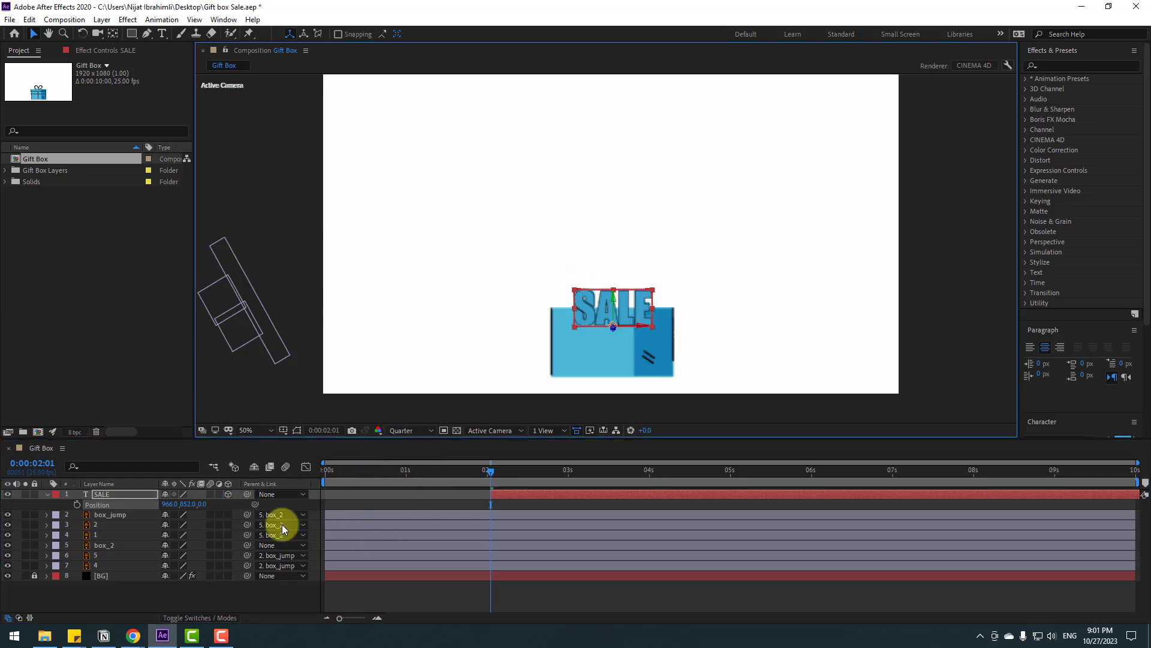
pyautogui.moveTo(190, 504); pyautogui.dragTo(259, 506)
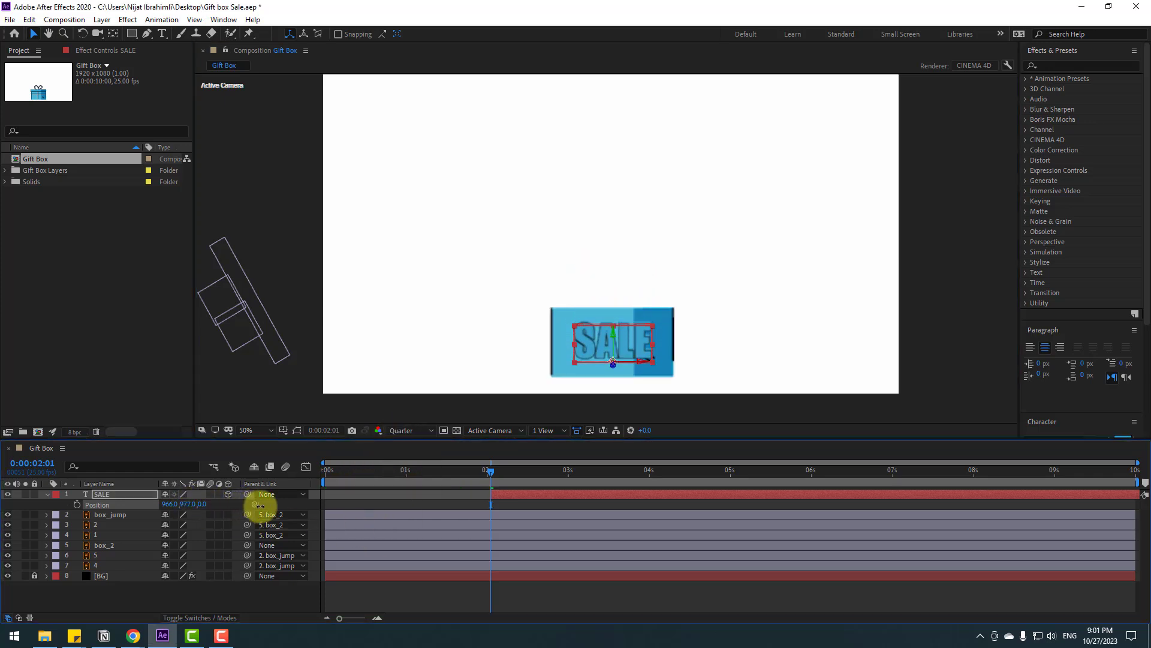
pyautogui.moveTo(101, 493); pyautogui.dragTo(113, 569)
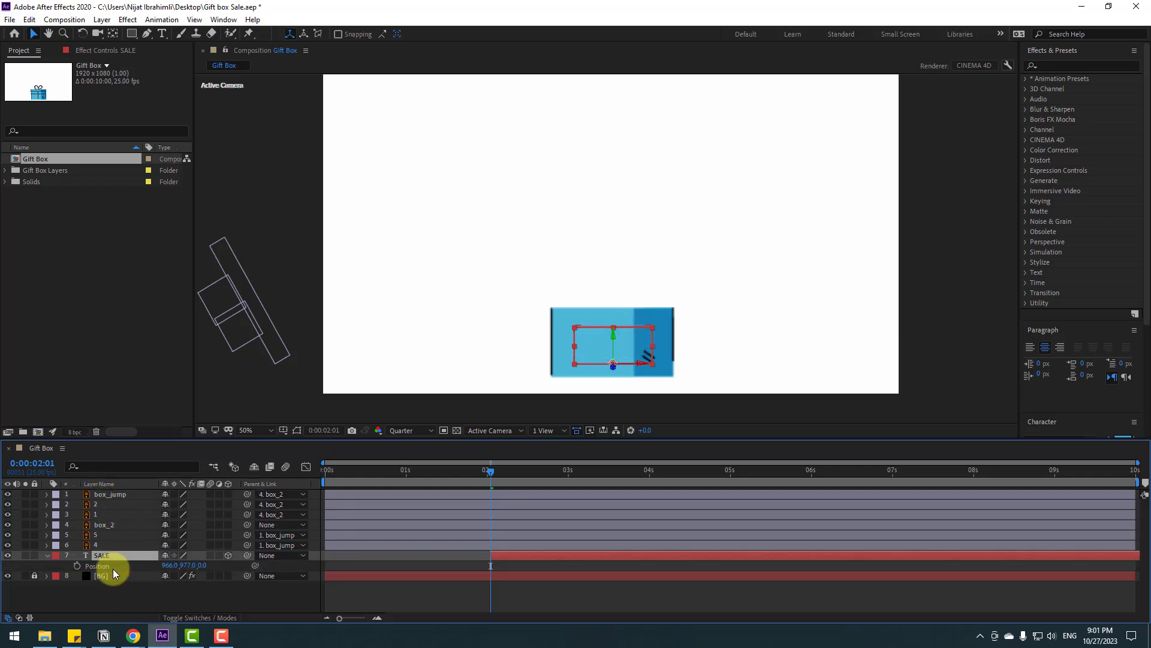
# - Keyframe SALE's Position at 0:00:02:01 and, raised well above the box, 10 frames further on at 0:00:02:11
pyautogui.click(78, 566)
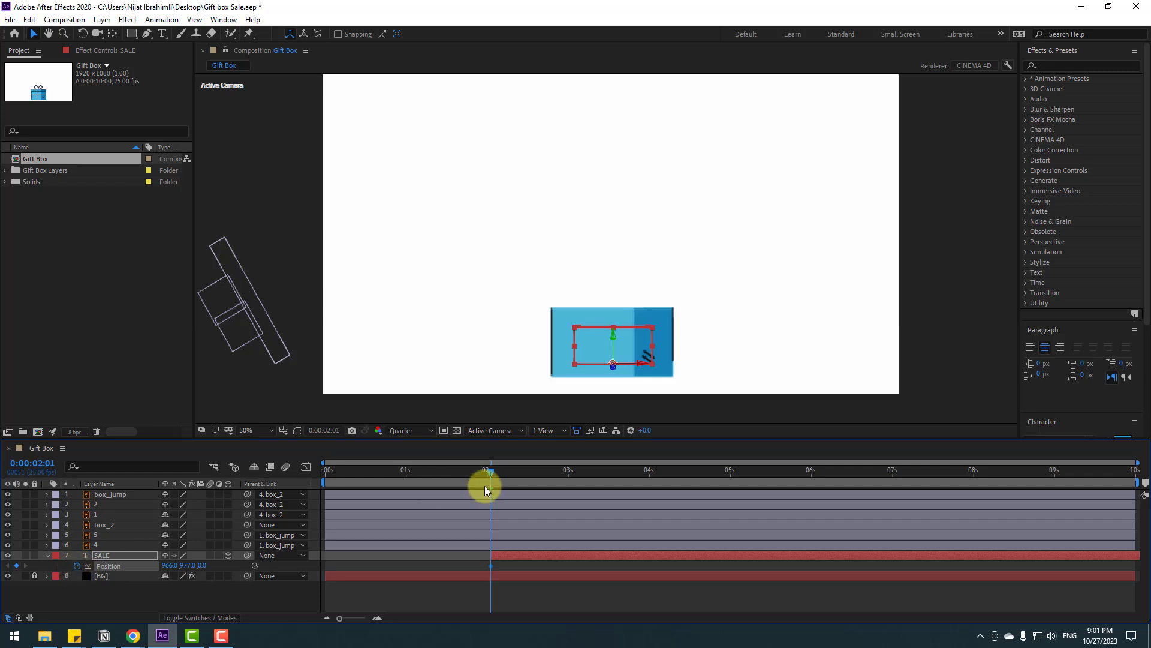
pyautogui.click(319, 429)
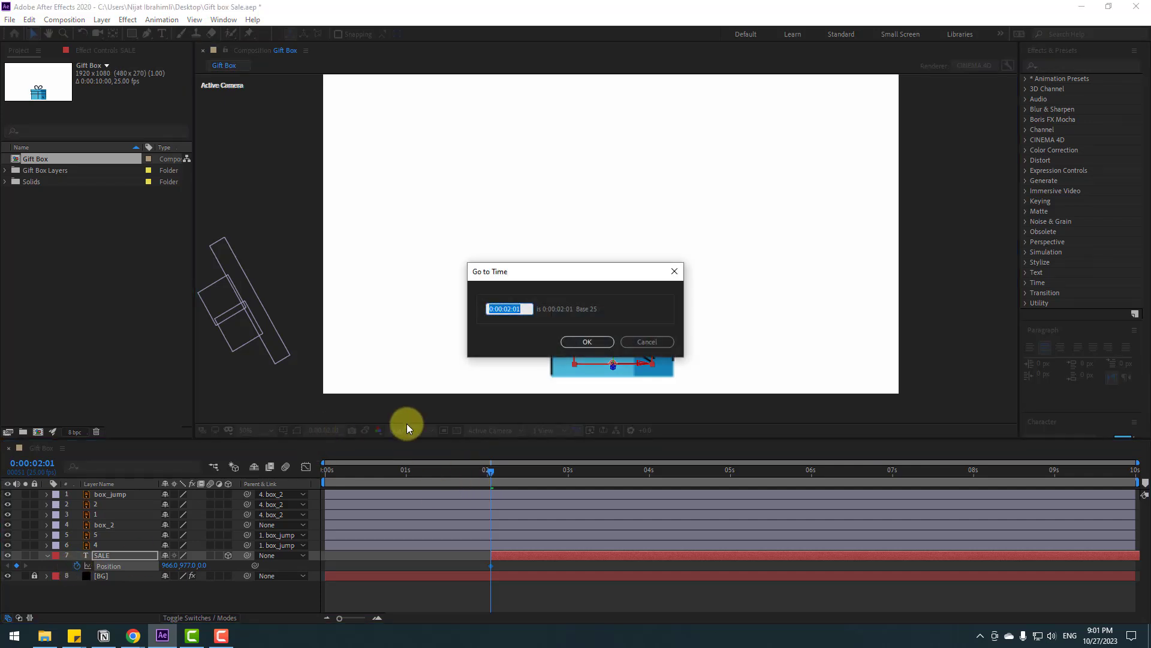
pyautogui.write('+10')
pyautogui.click(594, 339)
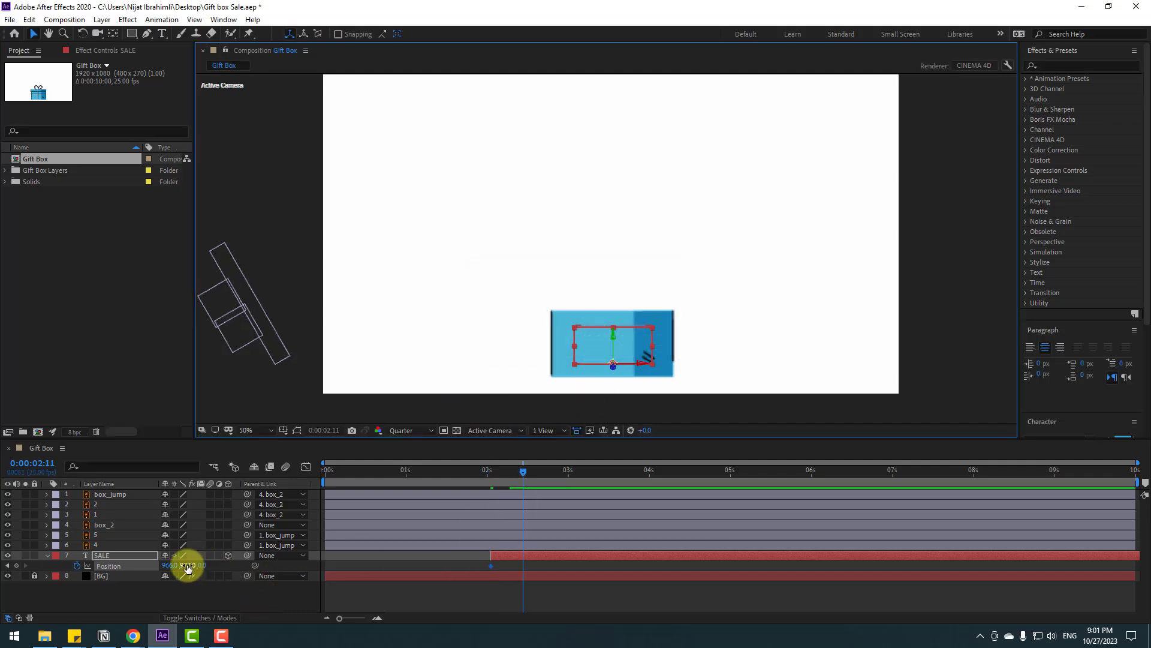
pyautogui.moveTo(187, 567); pyautogui.dragTo(66, 555)
pyautogui.moveTo(187, 565); pyautogui.dragTo(132, 565)
pyautogui.press('space')
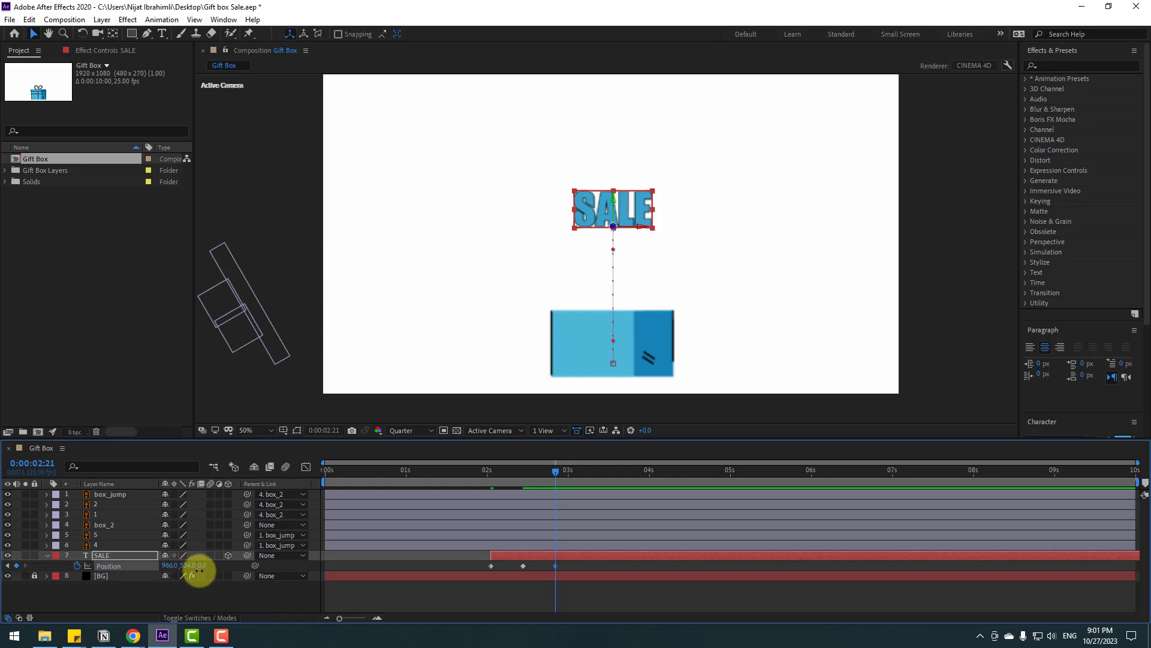
# - Add bouncing Position keyframes to SALE every 10 frames, from Y 762 at 0:00:02:21 through to Y 697 at 0:00:04:21
pyautogui.moveTo(195, 567); pyautogui.dragTo(327, 571)
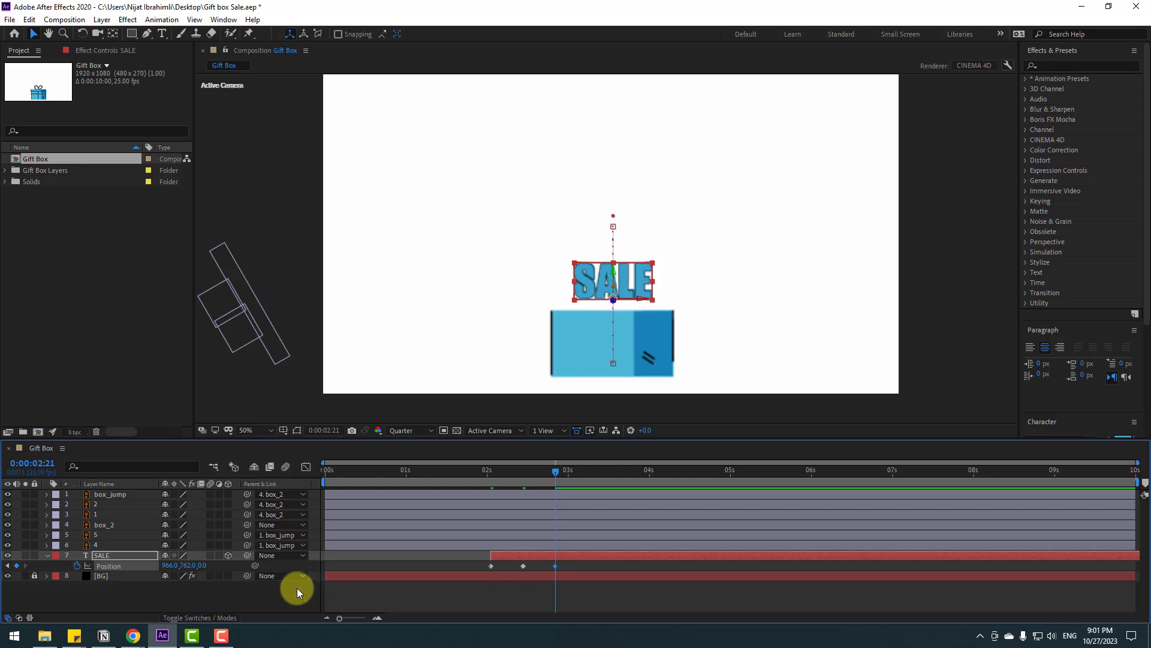
pyautogui.moveTo(193, 572); pyautogui.dragTo(97, 570)
pyautogui.hotkey('shift', 'pagedown')
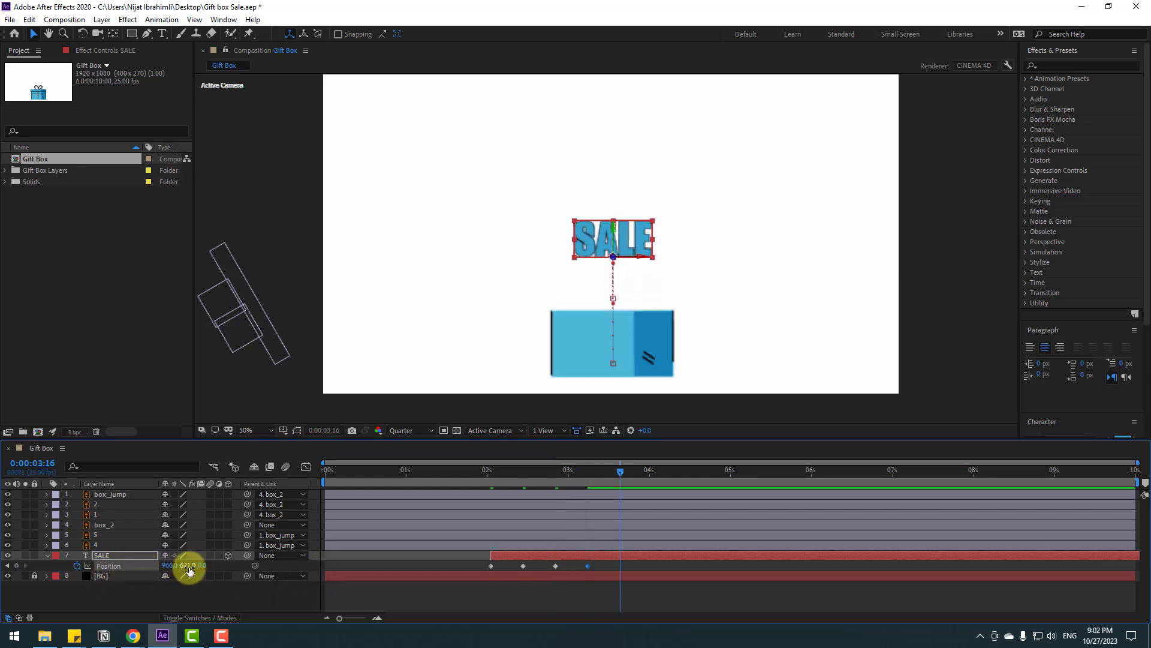
pyautogui.moveTo(190, 567)
pyautogui.mouseDown()
pyautogui.moveTo(236, 568)
pyautogui.moveTo(154, 568)
pyautogui.moveTo(200, 567)
pyautogui.moveTo(190, 577)
pyautogui.moveTo(203, 566)
pyautogui.moveTo(172, 565)
pyautogui.mouseUp()
pyautogui.hotkey('shift', 'pagedown')
pyautogui.hotkey('shift', 'pagedown')
pyautogui.hotkey('shift', 'pagedown')
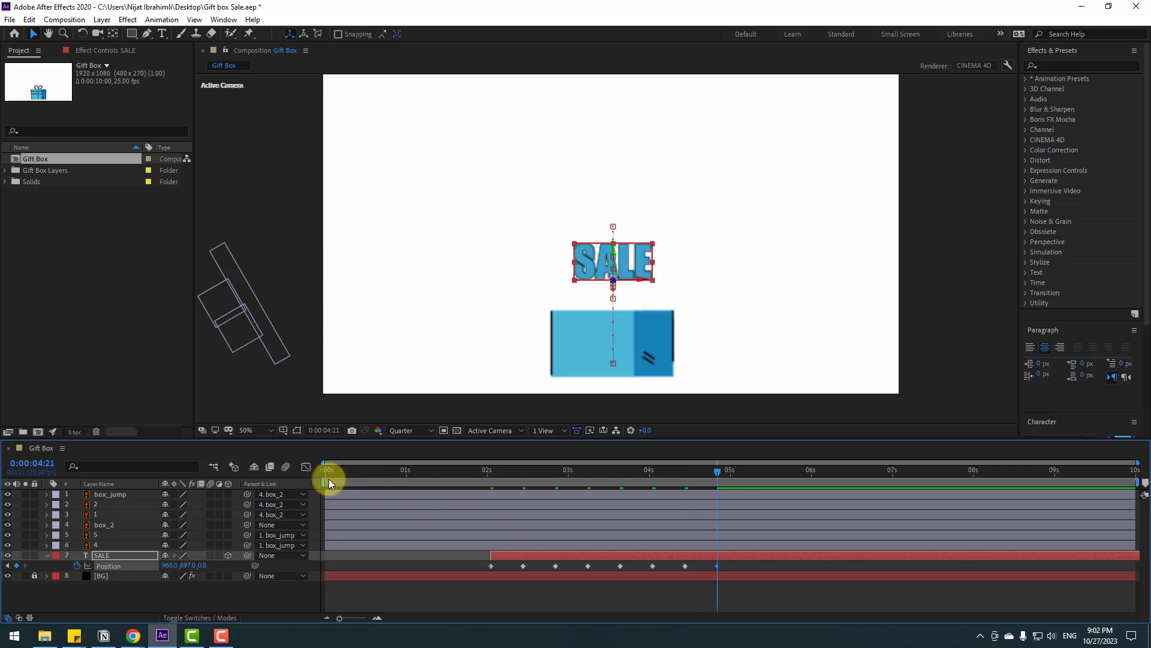
# - Start the work area at about two seconds, apply Easy Ease to all of SALE's Position keyframes, and preview the bounce
pyautogui.moveTo(328, 478); pyautogui.dragTo(483, 479)
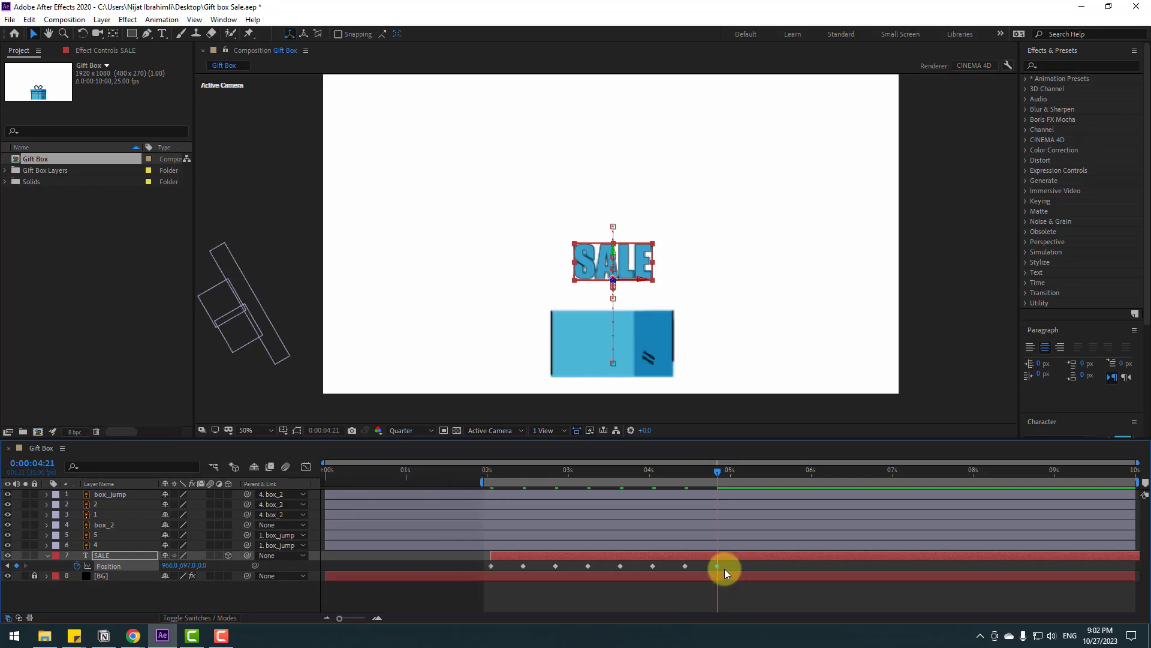
pyautogui.moveTo(725, 568); pyautogui.dragTo(488, 564)
pyautogui.rightClick(491, 566)
pyautogui.moveTo(576, 557)
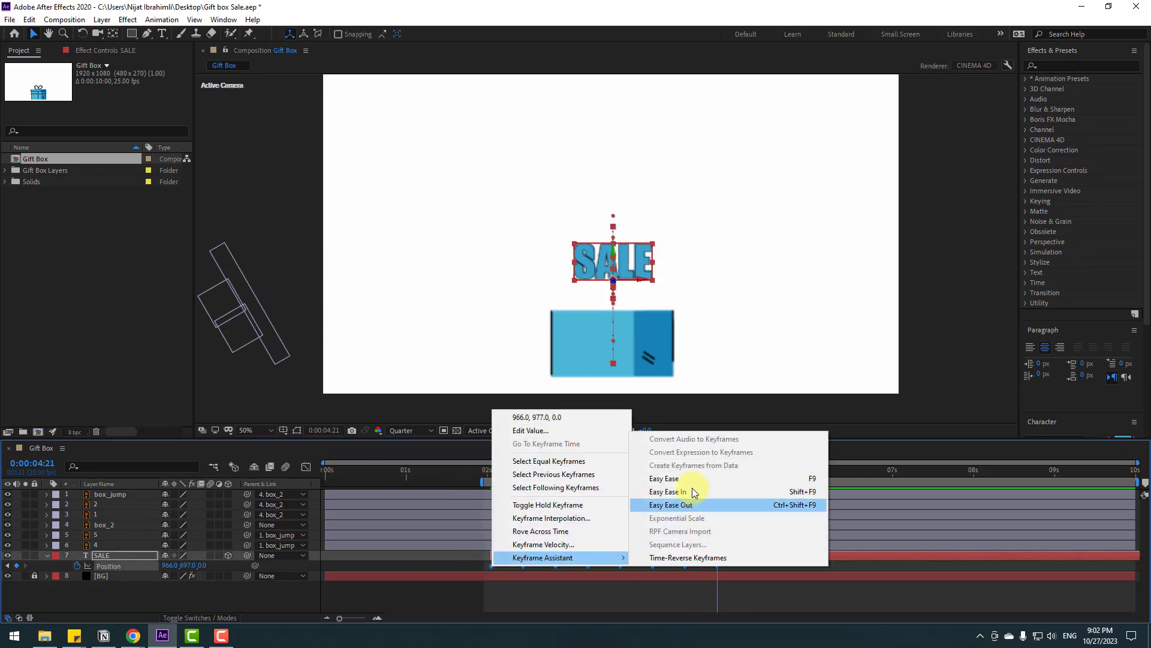
pyautogui.click(694, 491)
pyautogui.press('space')
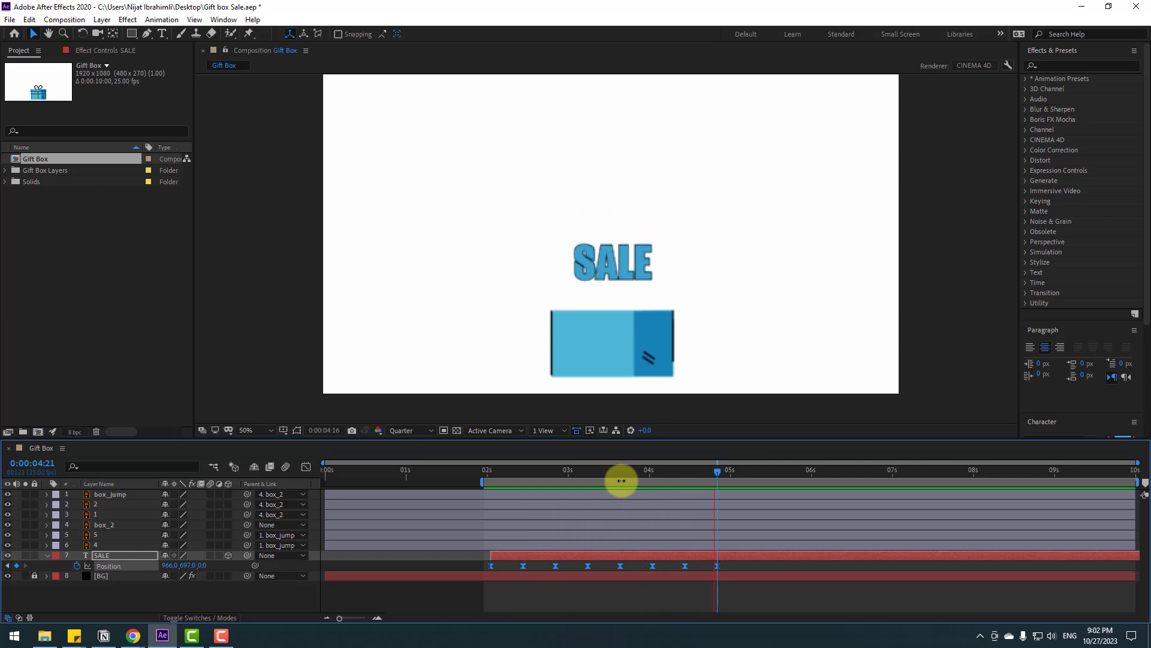
pyautogui.press('space')
# - Set the Y value of SALE's Position keyframe at 0:00:04:11 to 700
pyautogui.moveTo(656, 467); pyautogui.dragTo(690, 472)
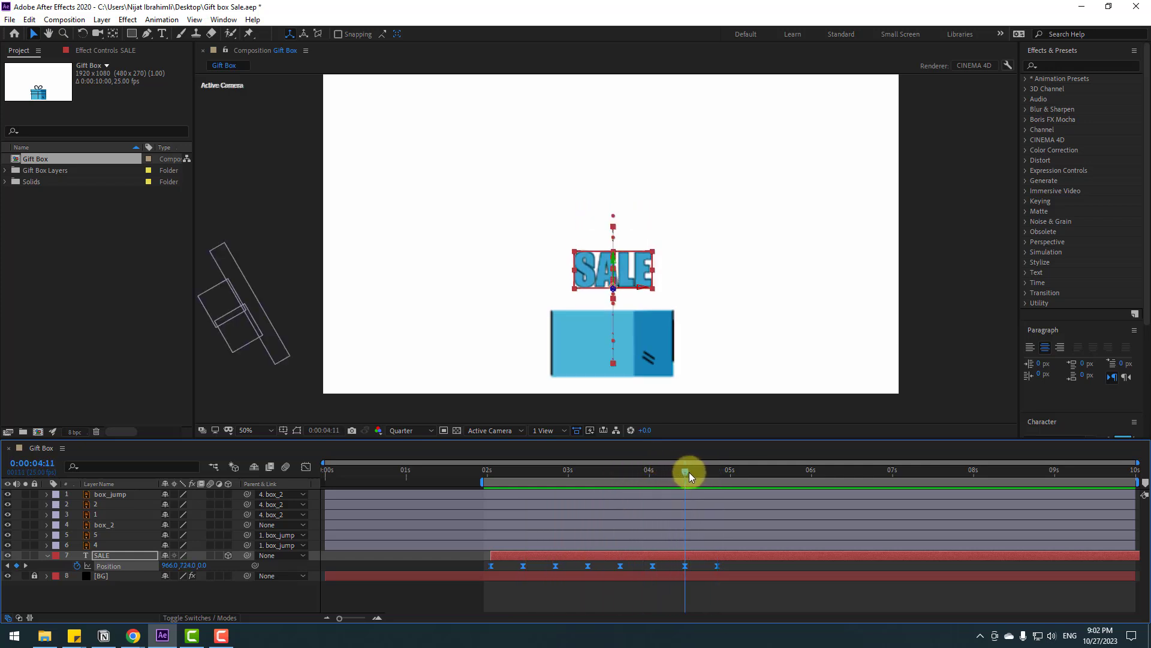
pyautogui.click(673, 590)
pyautogui.click(684, 565)
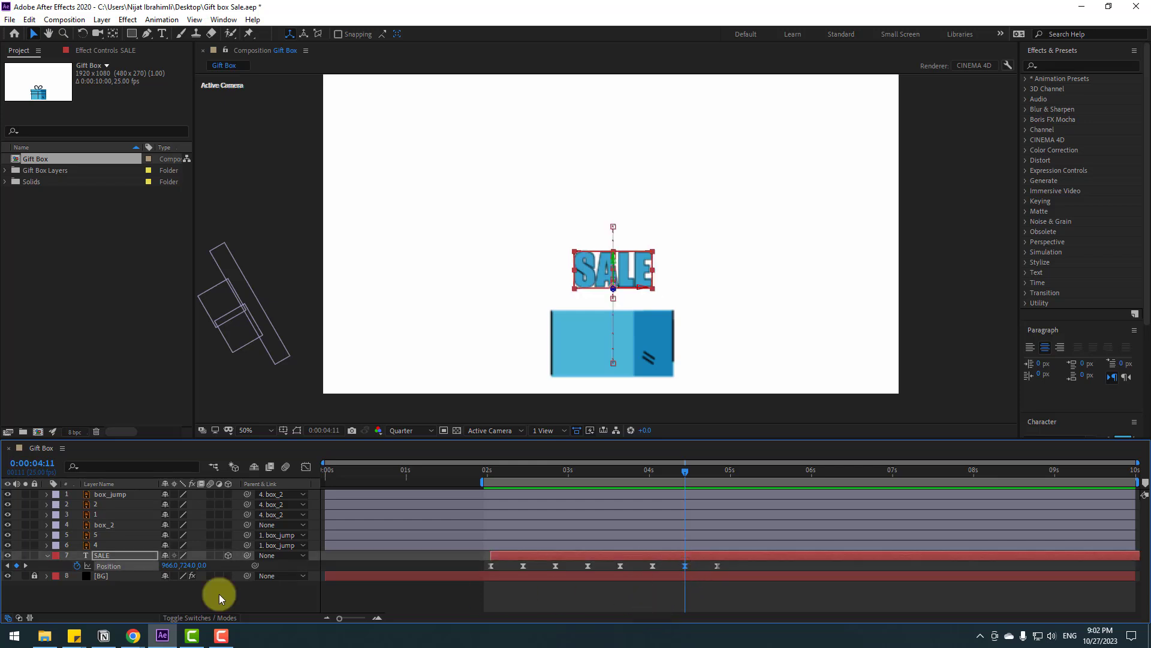
pyautogui.moveTo(183, 565); pyautogui.dragTo(172, 560)
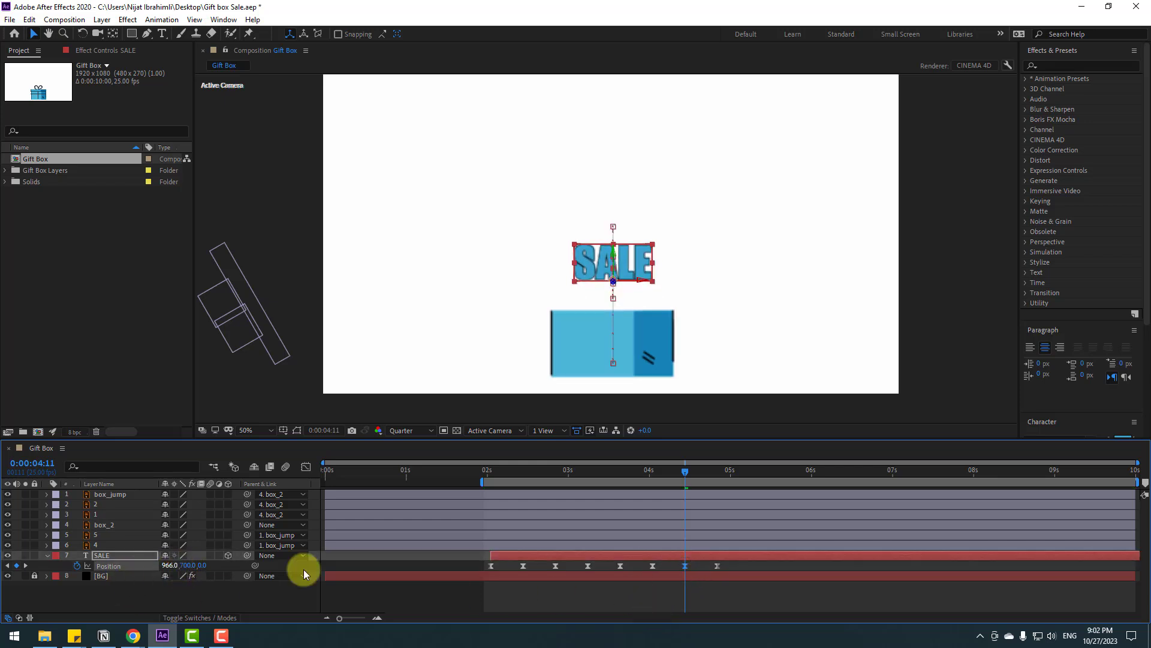
# - Raise SALE's Position keyframe at 0:00:04:21 to a Y value of about 685 and preview the animation
pyautogui.moveTo(629, 467); pyautogui.dragTo(664, 472)
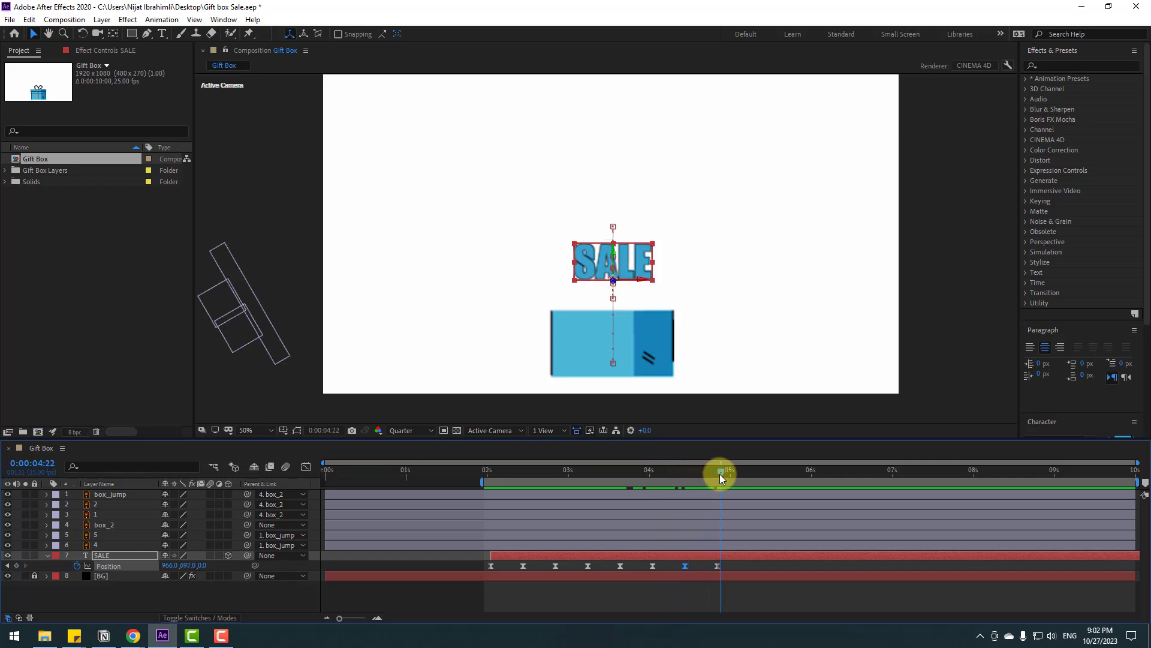
pyautogui.moveTo(721, 477); pyautogui.dragTo(717, 473)
pyautogui.click(718, 566)
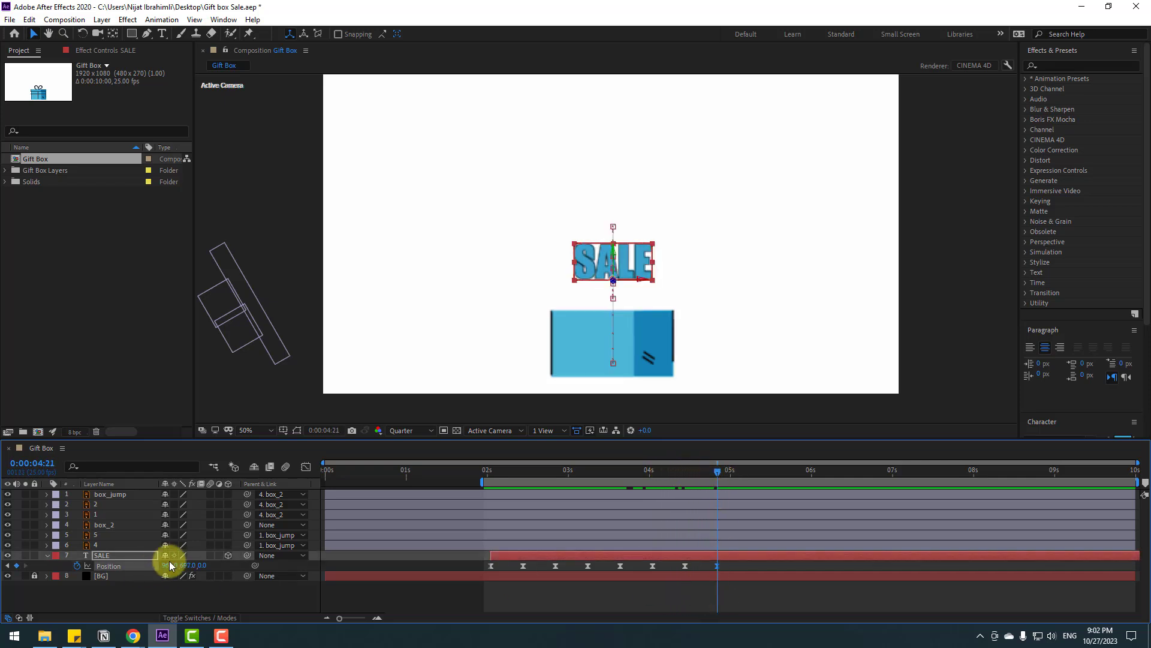
pyautogui.moveTo(185, 565); pyautogui.dragTo(183, 566)
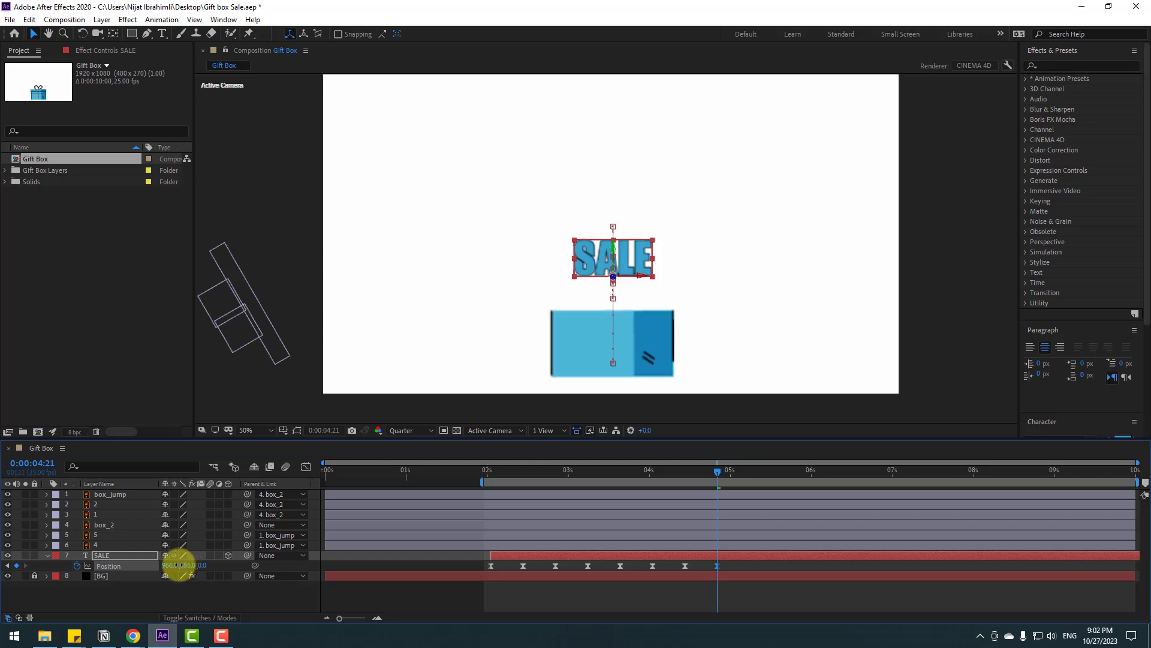
pyautogui.click(656, 470)
pyautogui.moveTo(676, 470); pyautogui.dragTo(711, 469)
pyautogui.press('space')
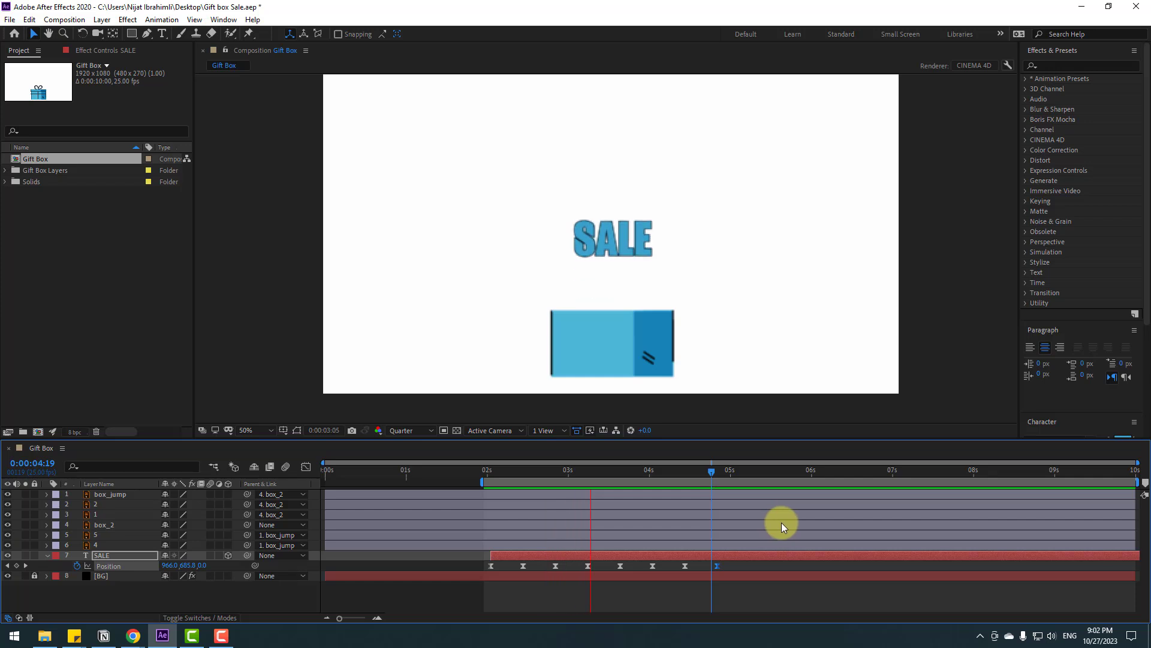
pyautogui.press('space')
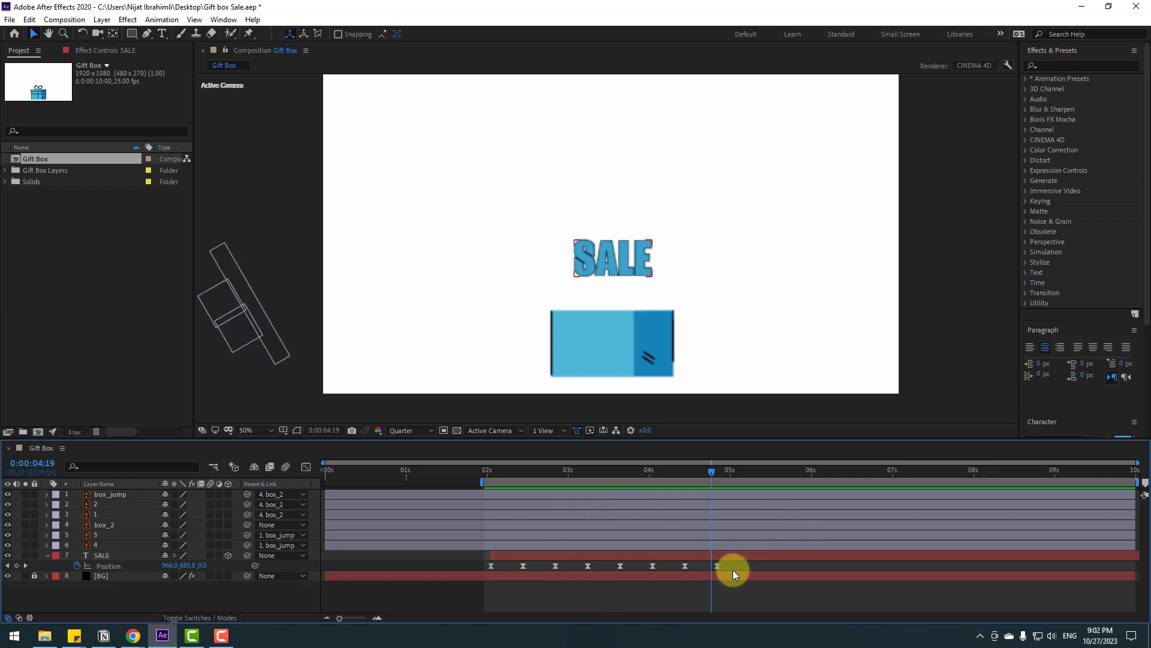
# - Stretch all of SALE's Position keyframes so the last falls at about 0:00:05:16, and preview the slower bounce
pyautogui.moveTo(734, 568); pyautogui.dragTo(466, 581)
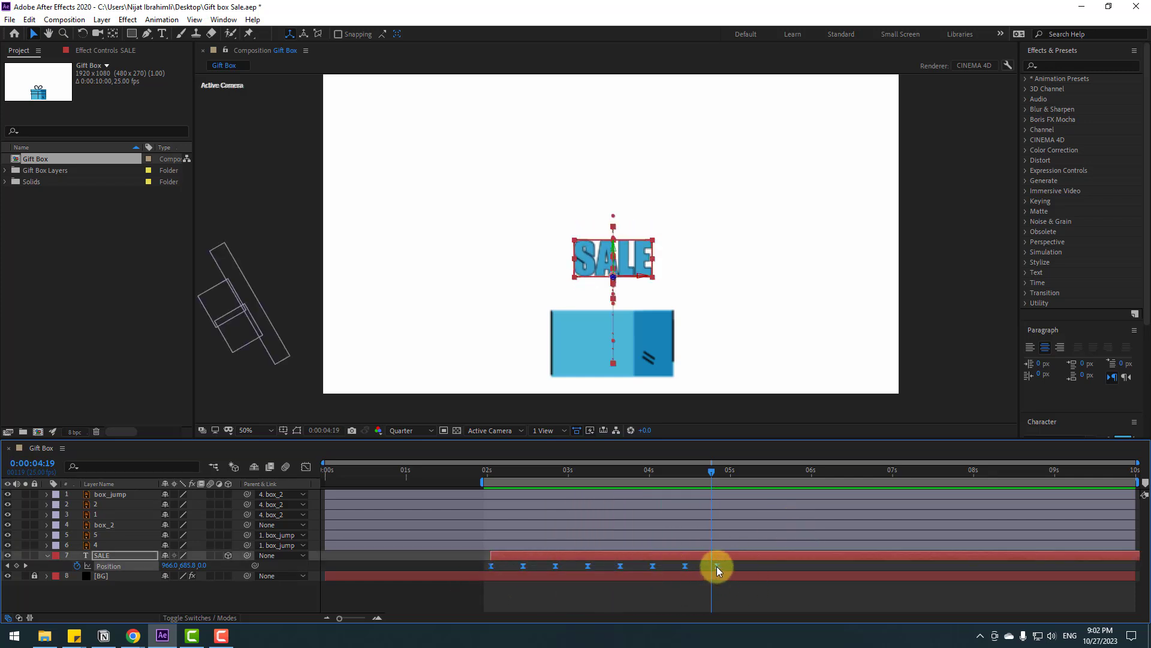
pyautogui.moveTo(721, 568); pyautogui.dragTo(782, 566)
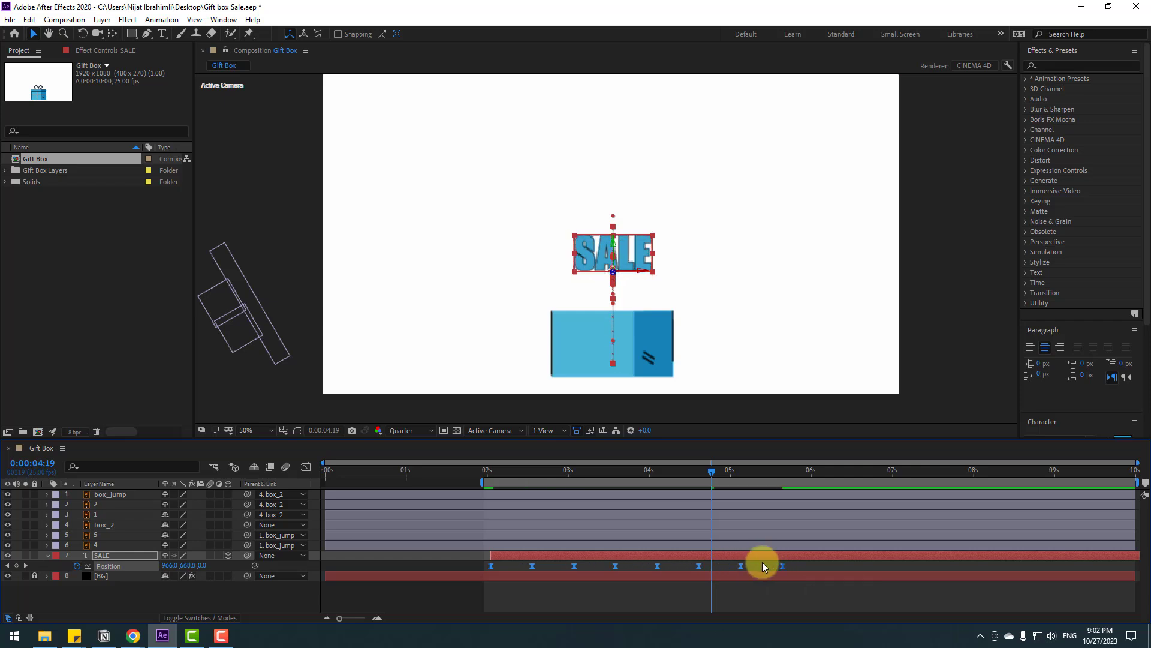
pyautogui.press('space')
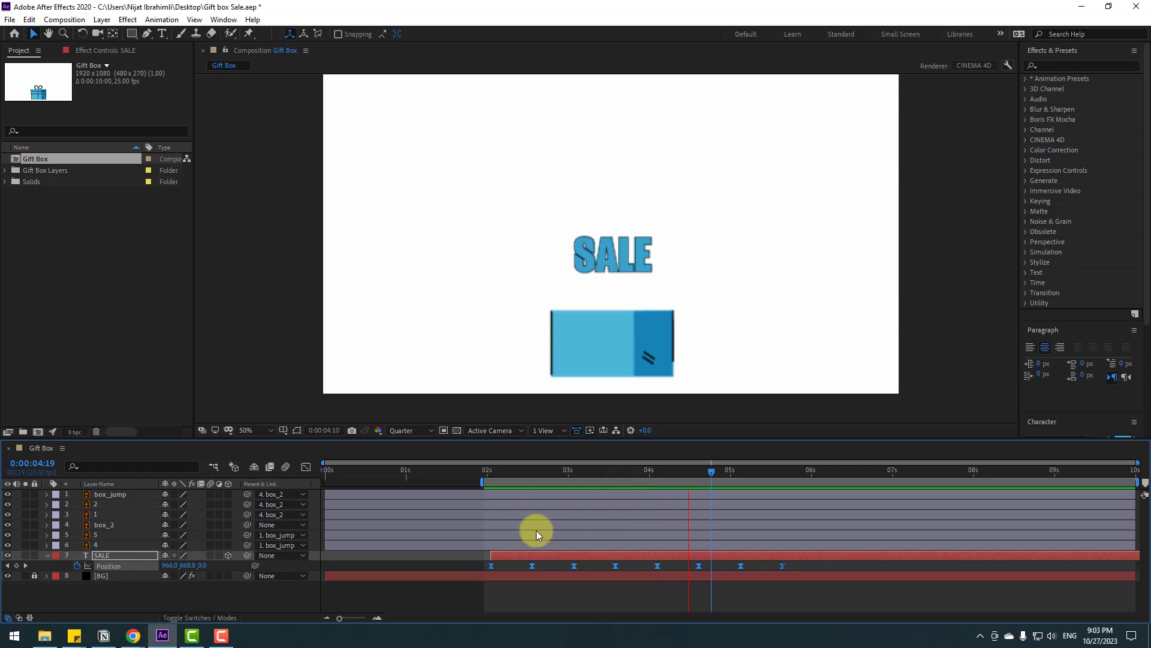
# - Reveal SALE's rotation properties and add a Y Rotation keyframe of 133° at 0:00:02:01
pyautogui.click(491, 469)
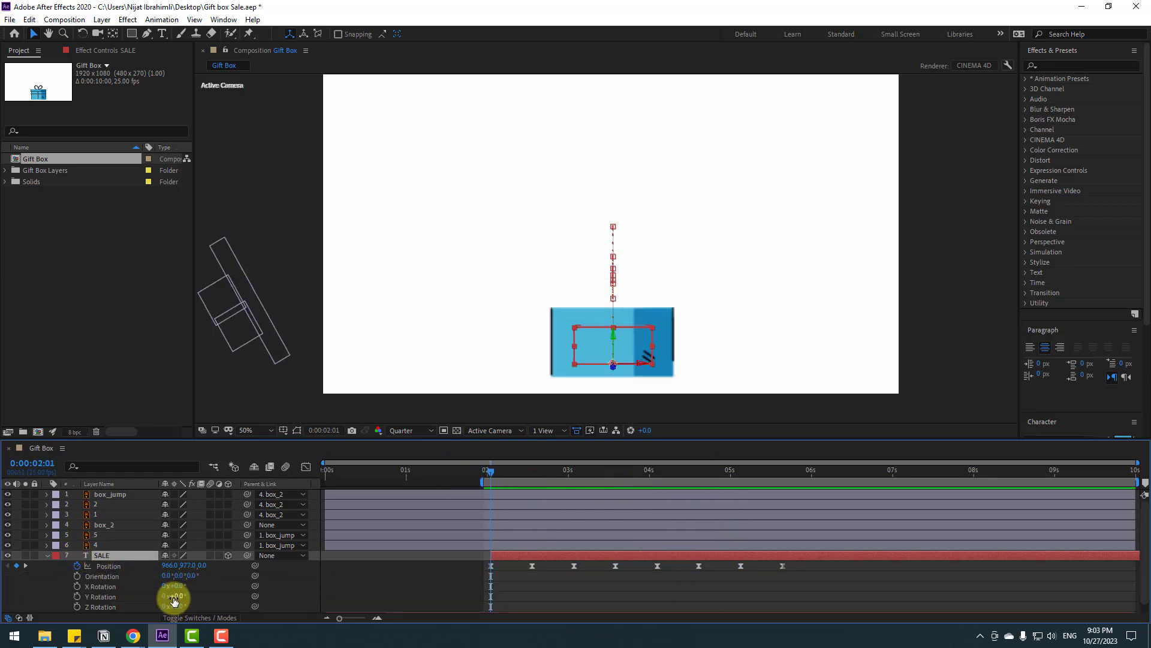
pyautogui.hotkey('shift', 'r')
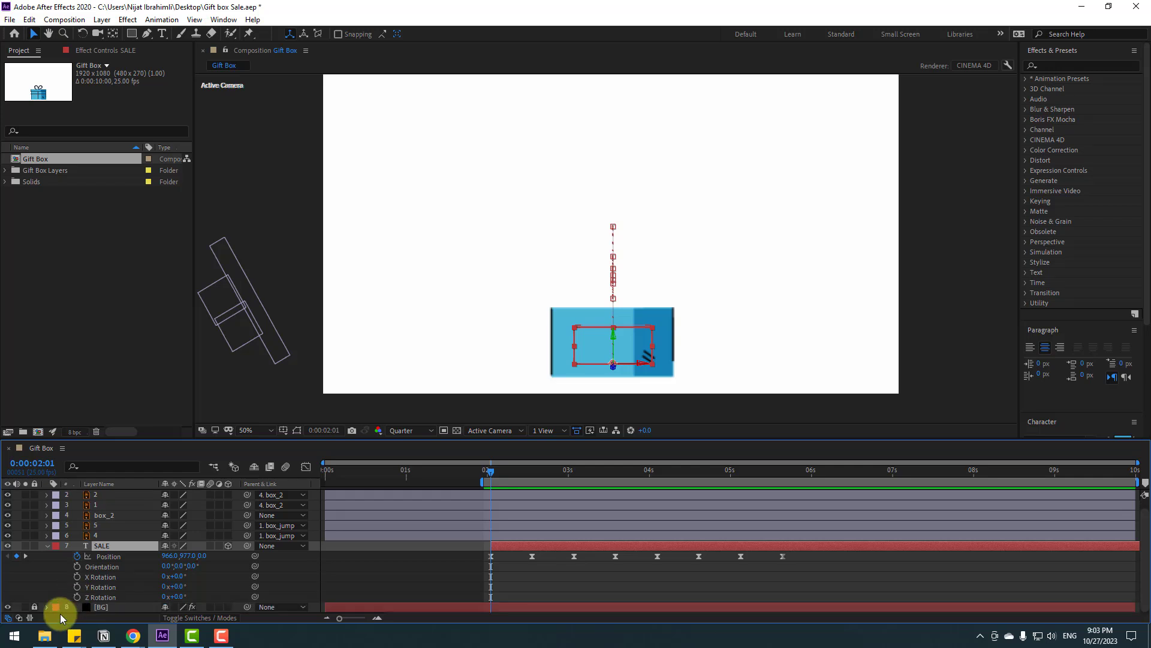
pyautogui.click(77, 587)
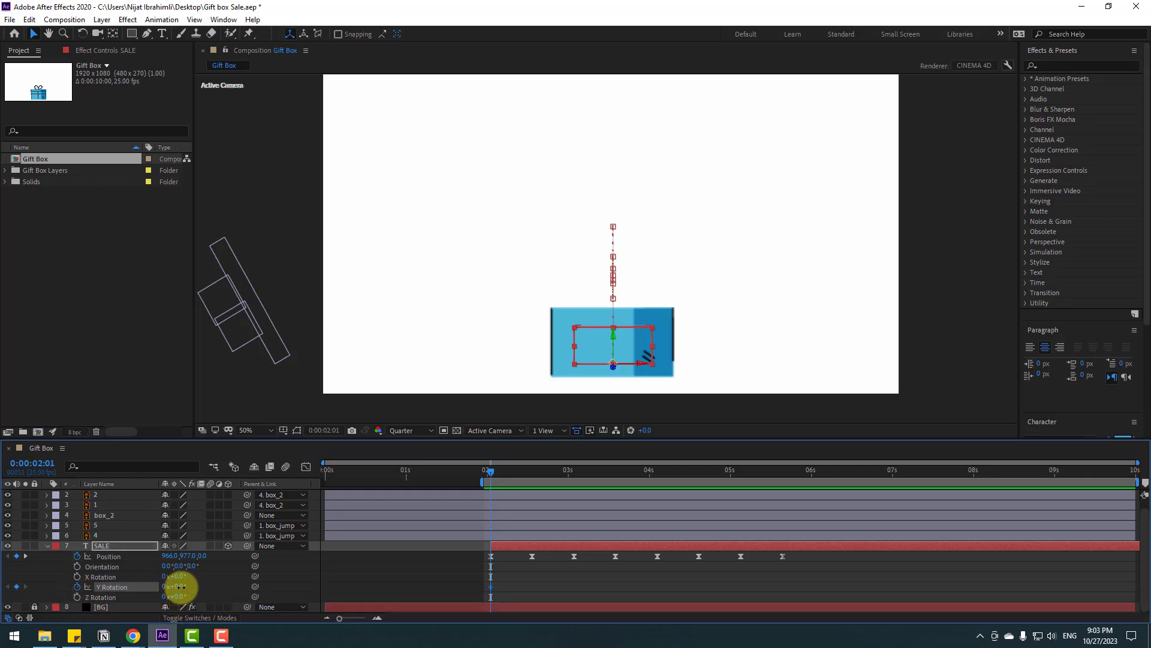
pyautogui.moveTo(181, 586); pyautogui.dragTo(246, 577)
# - Add a Y Rotation keyframe of -25° to SALE at 0:00:02:20
pyautogui.moveTo(491, 470); pyautogui.dragTo(553, 470)
pyautogui.moveTo(188, 586); pyautogui.dragTo(103, 588)
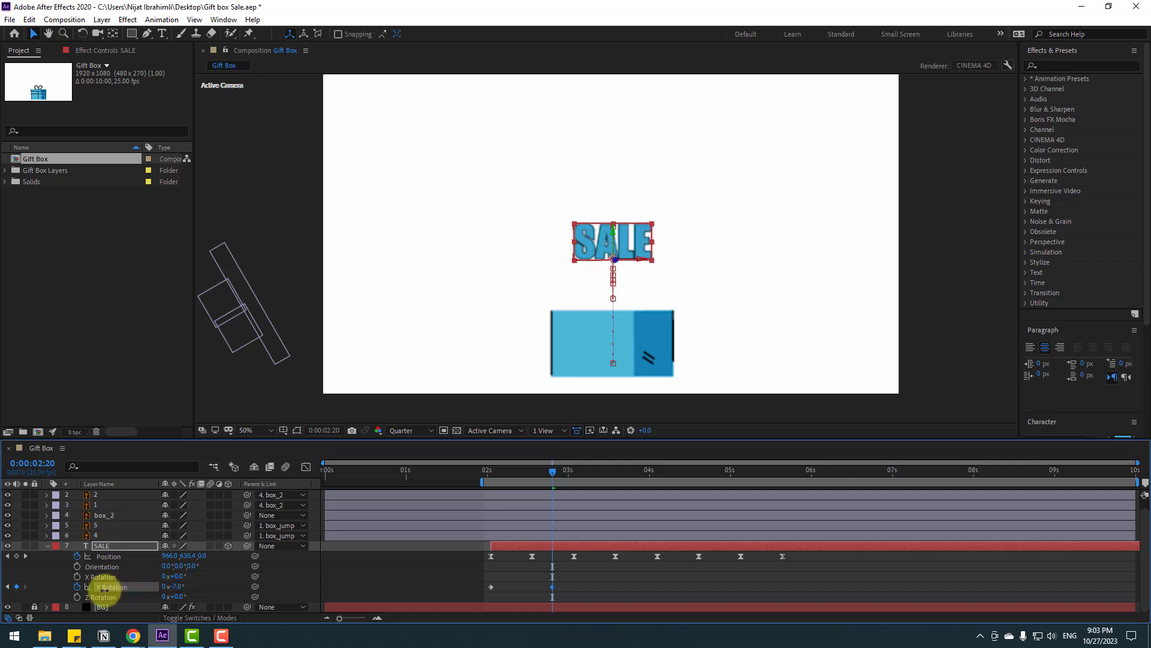
pyautogui.click(175, 588)
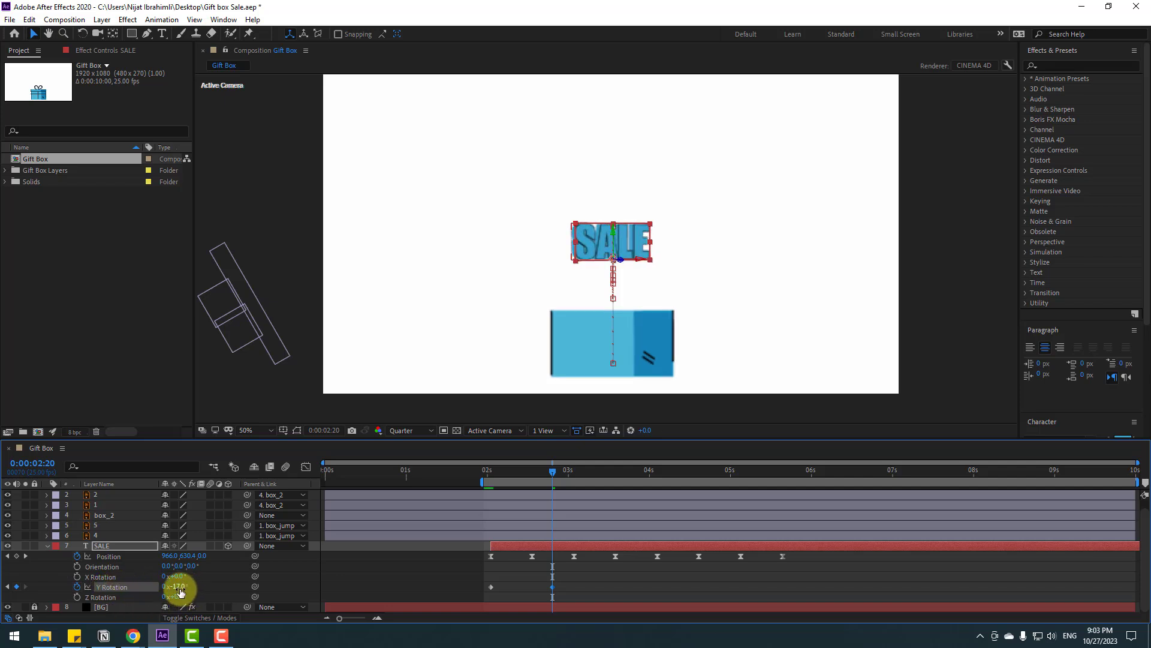
pyautogui.write('-25')
pyautogui.press('Return')
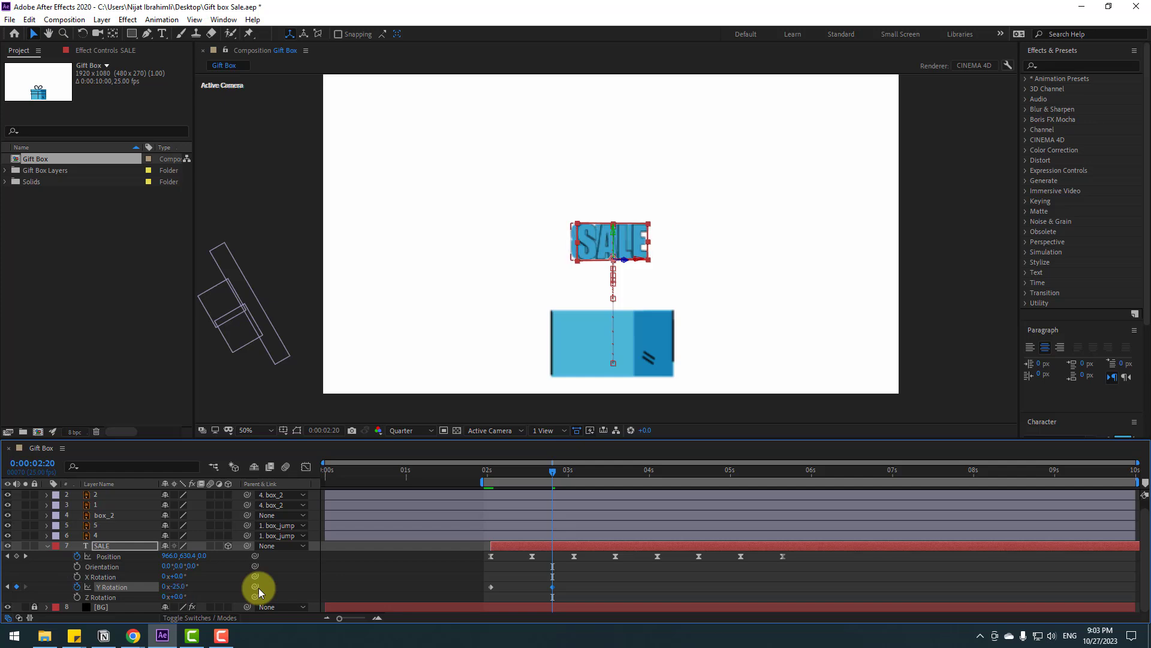
# - Add SALE Y Rotation keyframes of 15° at 0:00:03:15 and -7° at 0:00:04:06
pyautogui.click(616, 470)
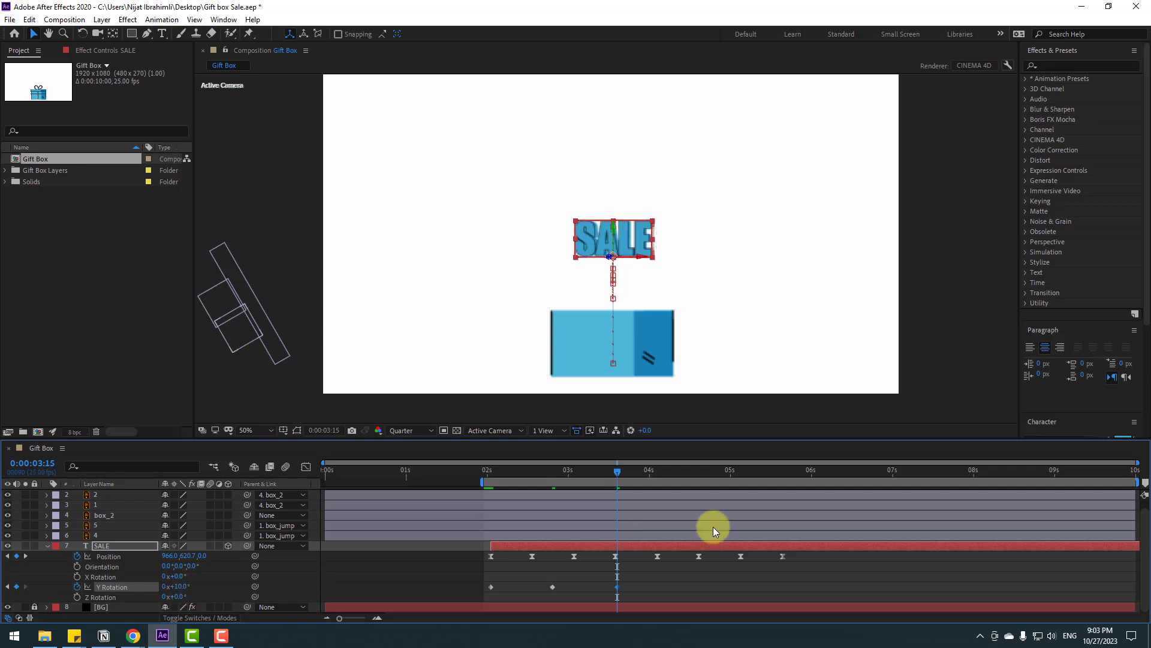
pyautogui.click(180, 587)
pyautogui.write('15')
pyautogui.press('Return')
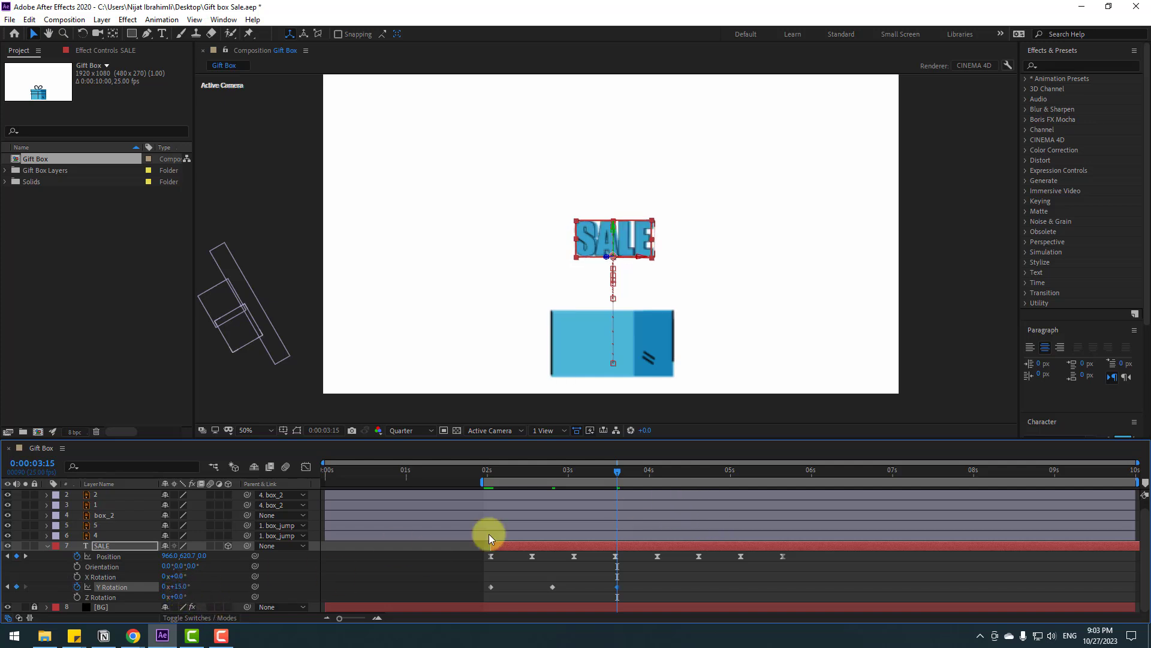
pyautogui.moveTo(665, 471); pyautogui.dragTo(669, 471)
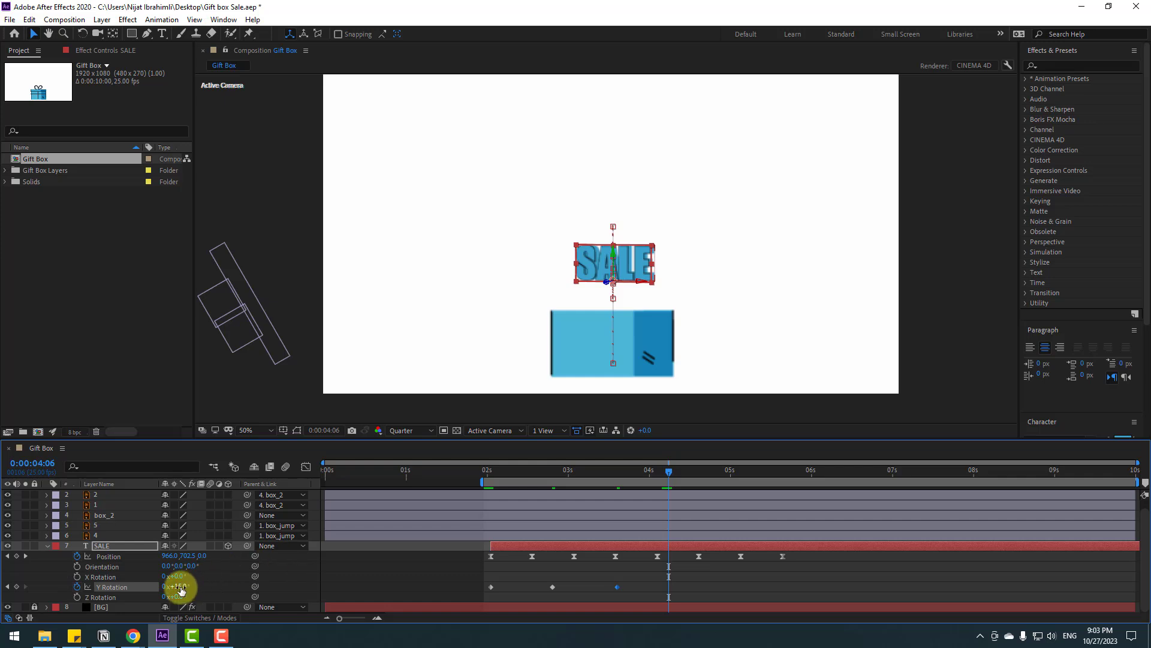
pyautogui.click(177, 586)
pyautogui.write('-7')
pyautogui.press('Return')
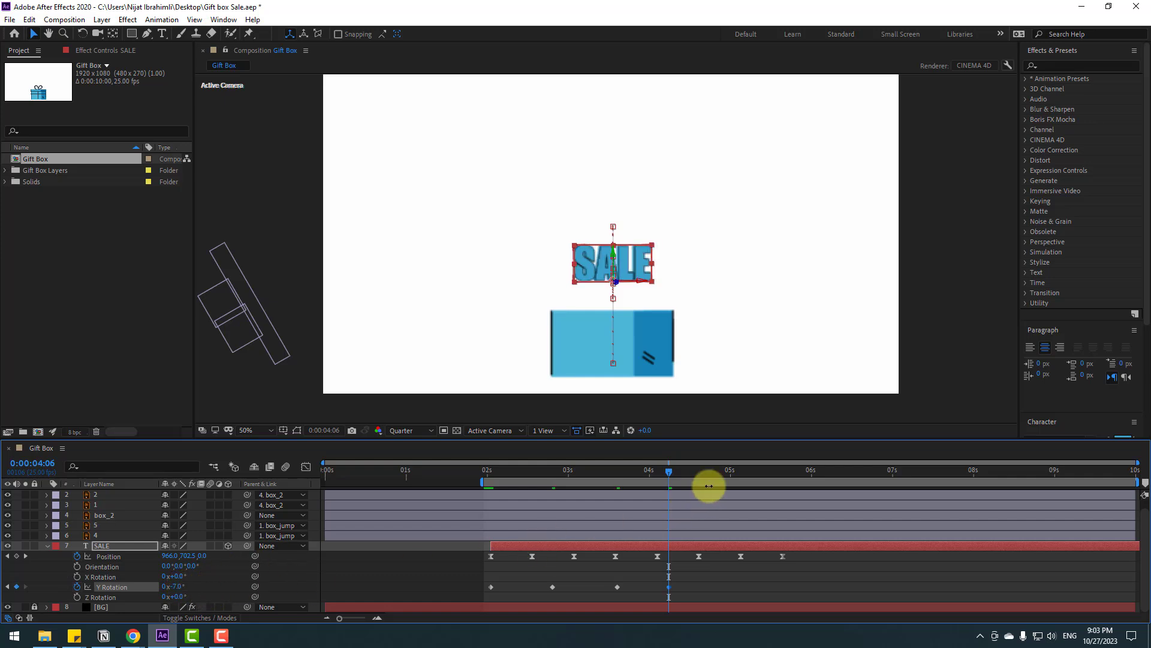
# - Add SALE Y Rotation keyframes of 3° at 0:00:04:22, -1.5° at 0:00:05:09 and 0° at 0:00:05:19
pyautogui.click(721, 471)
pyautogui.click(177, 587)
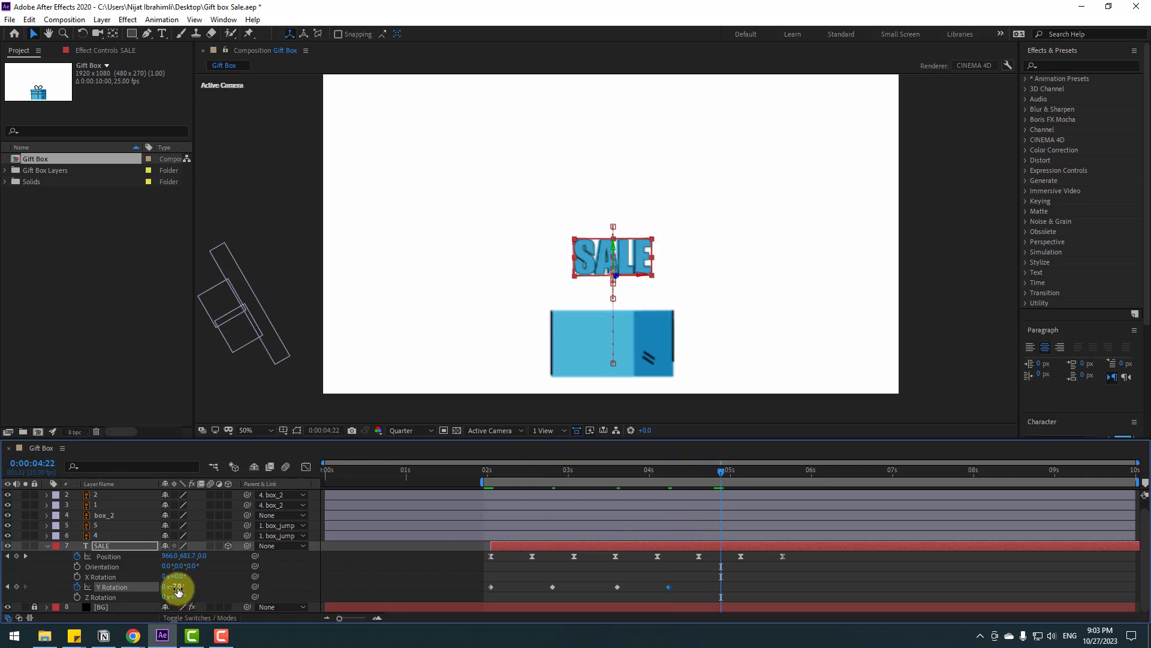
pyautogui.write('3')
pyautogui.press('Return')
pyautogui.click(760, 471)
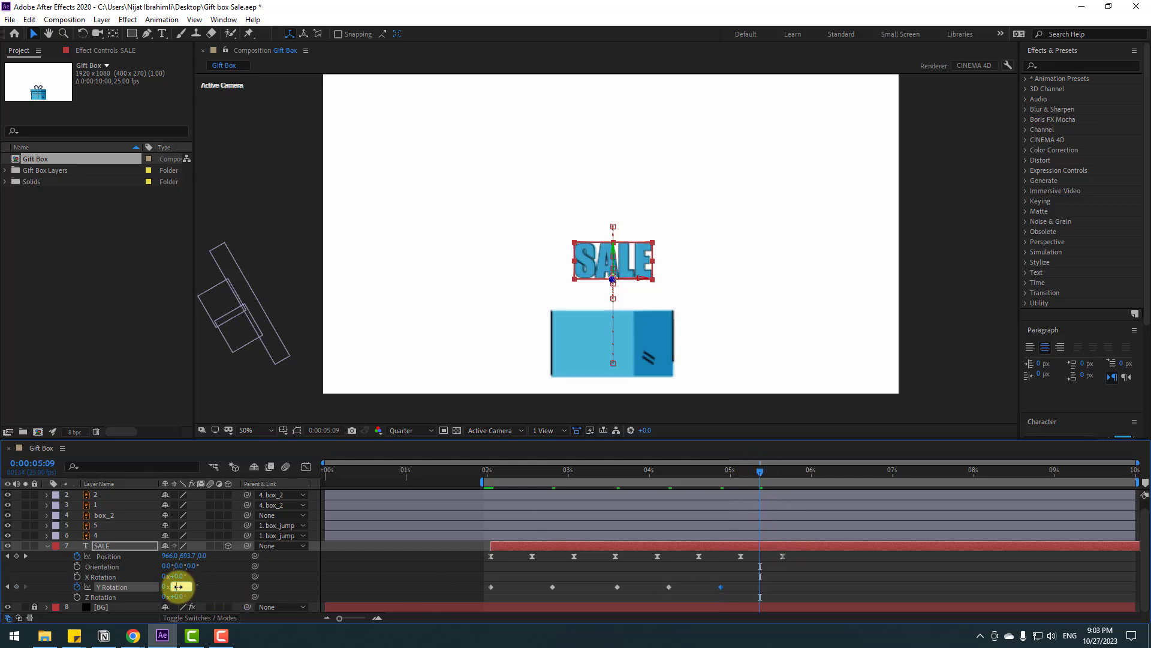
pyautogui.press('Return')
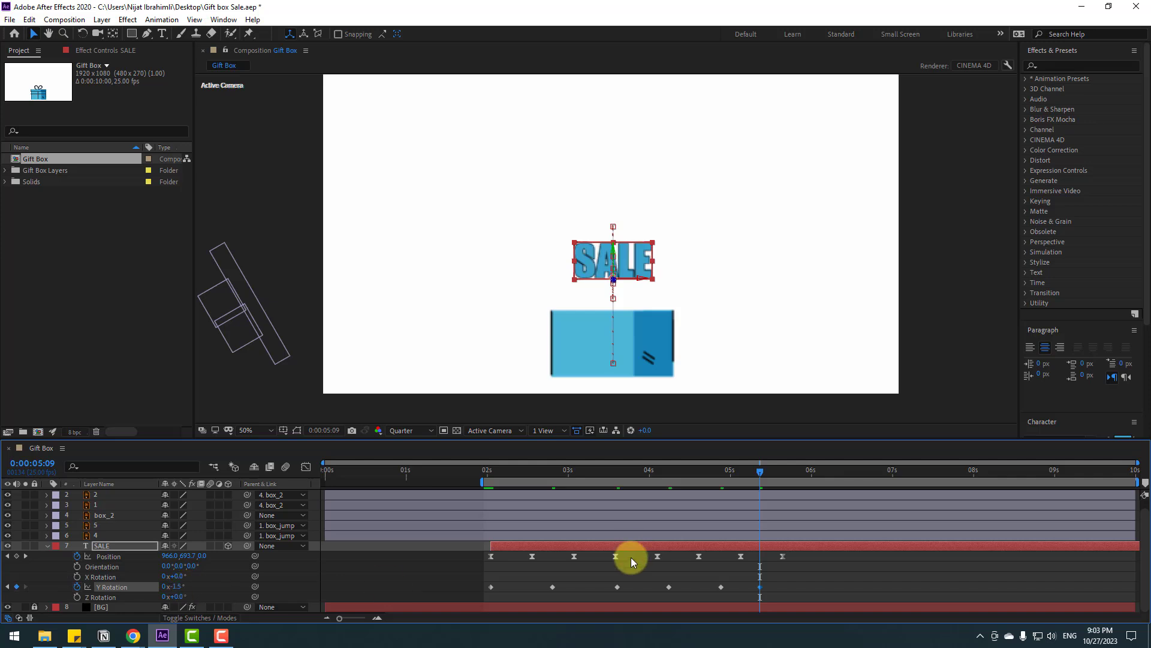
pyautogui.moveTo(776, 475); pyautogui.dragTo(792, 470)
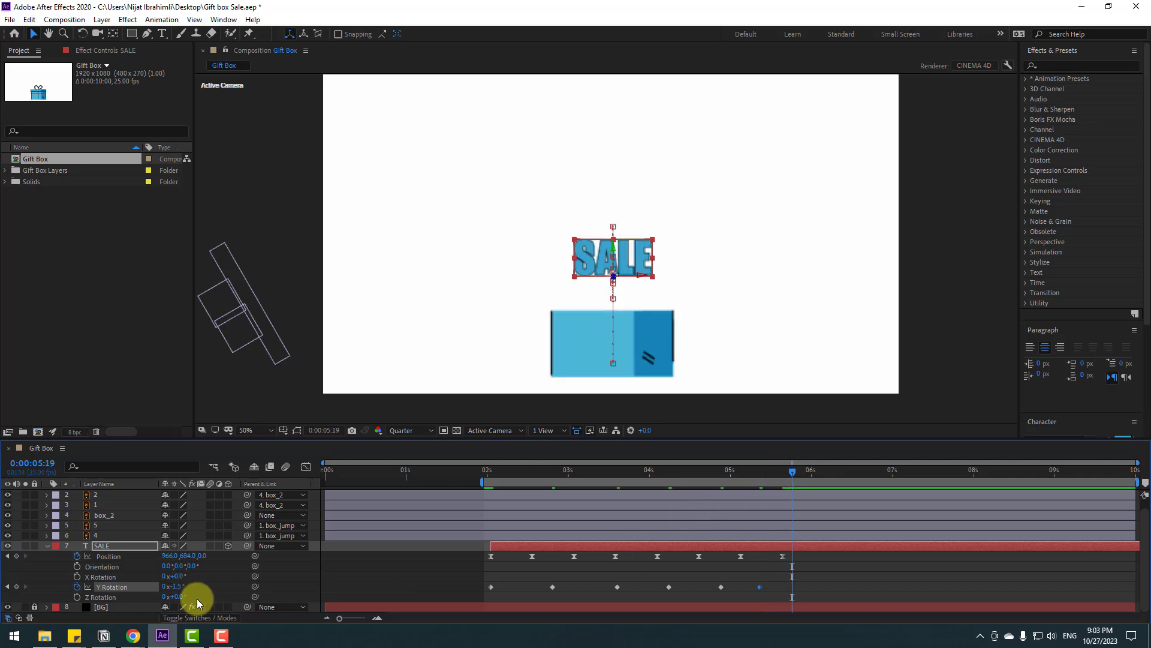
pyautogui.moveTo(171, 589); pyautogui.dragTo(218, 586)
# - Move SALE's Y Rotation keyframes after the first earlier, select them all, and open the Keyframe Assistant options
pyautogui.click(766, 591)
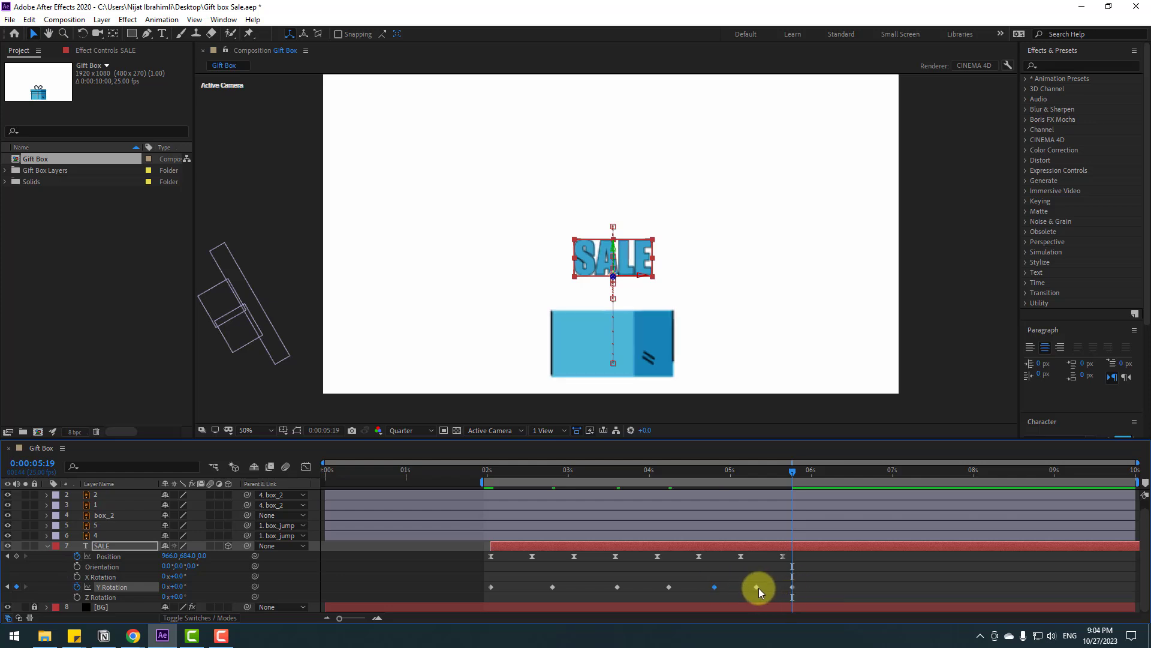
pyautogui.moveTo(824, 581); pyautogui.dragTo(599, 588)
pyautogui.moveTo(805, 584); pyautogui.dragTo(486, 589)
pyautogui.rightClick(489, 588)
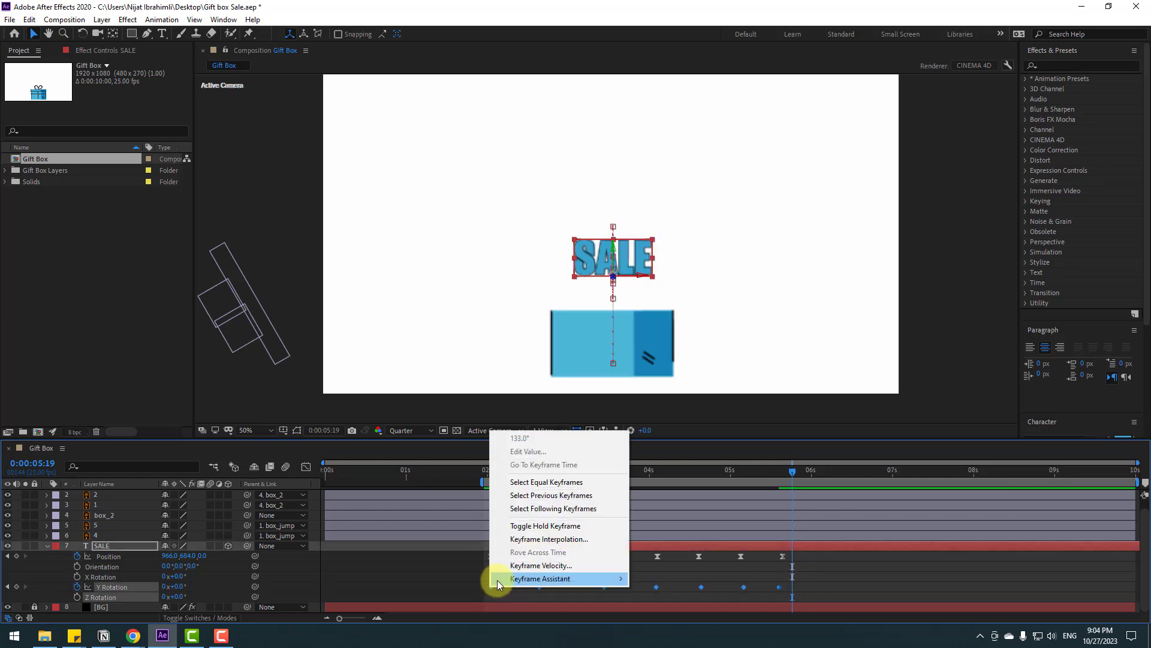
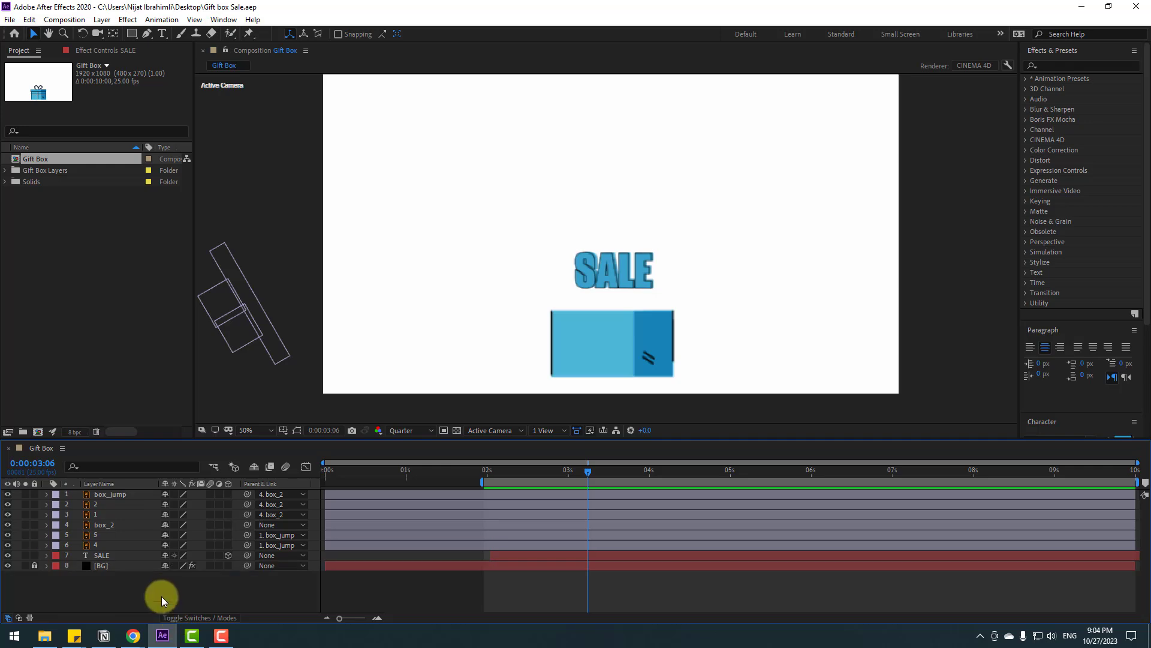
# - Open Animation Composer 3 and browse the Shape Elements in its Starter Precomps
pyautogui.click(220, 20)
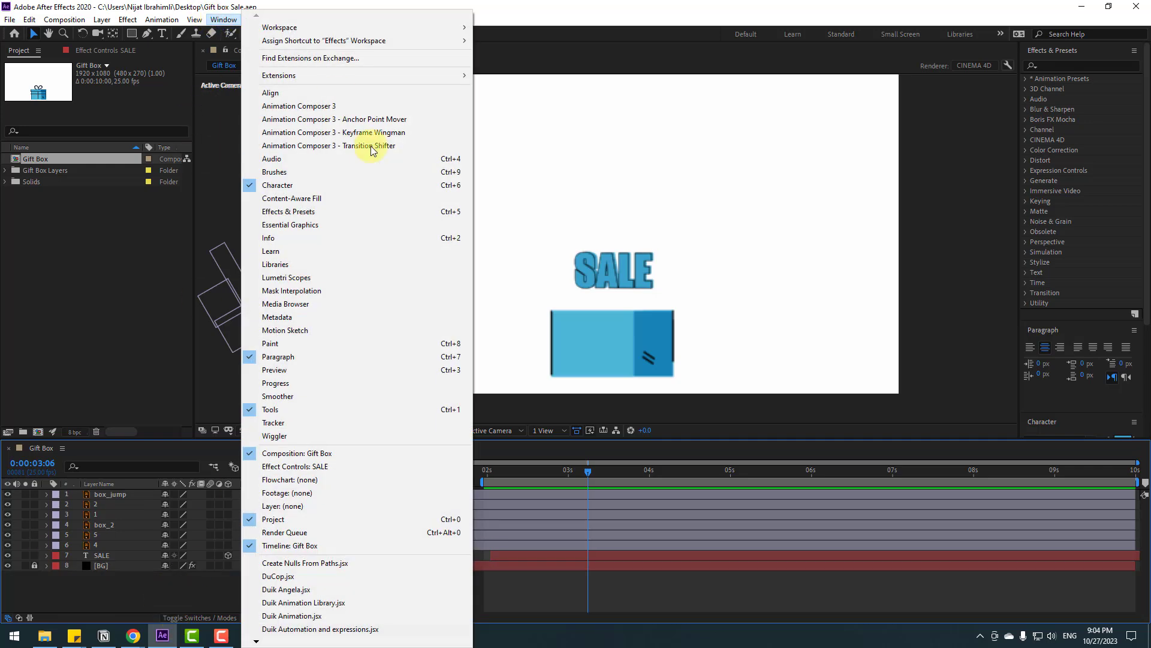
pyautogui.click(313, 107)
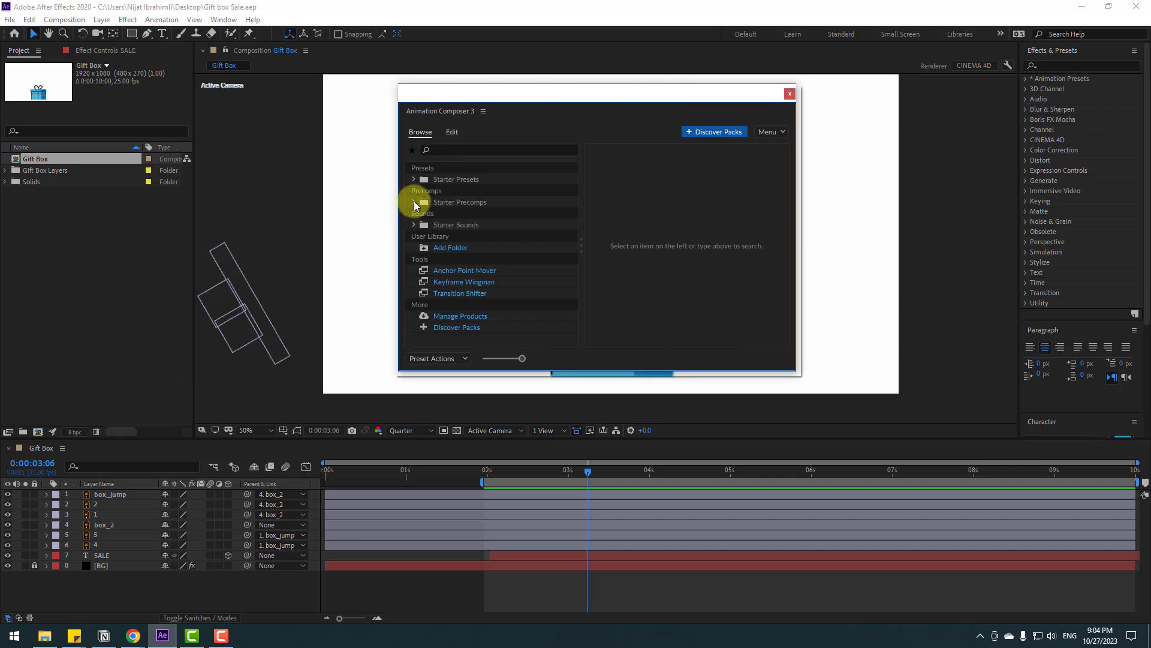
pyautogui.click(414, 203)
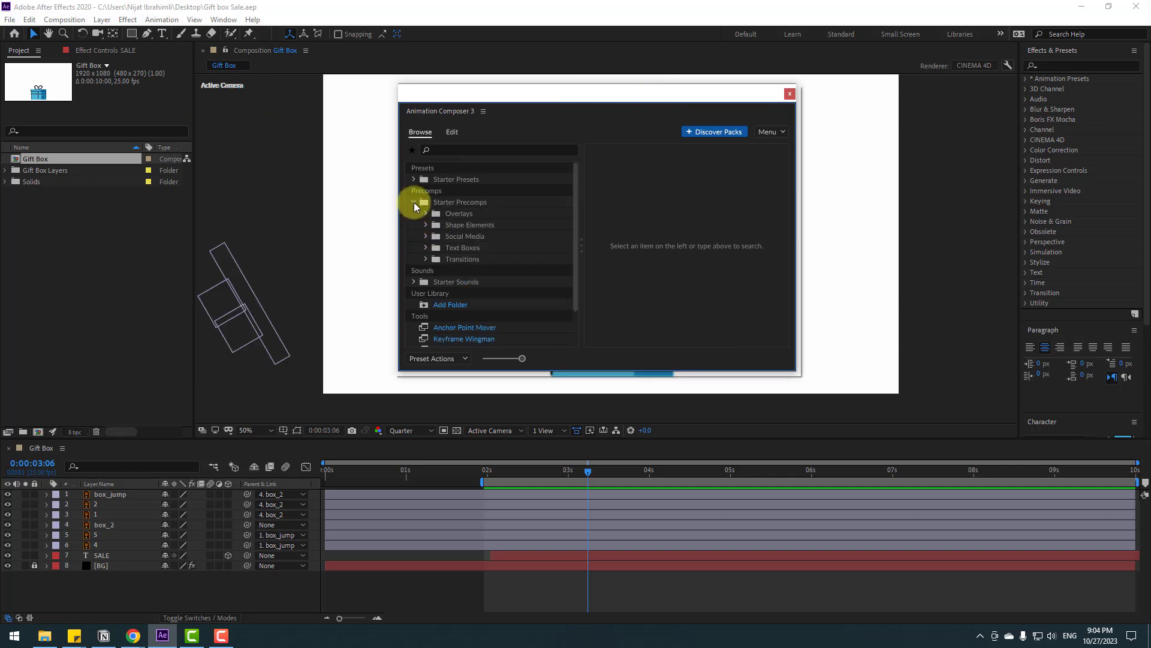
pyautogui.click(452, 224)
# - Add the Particle Fireworks precomp to the Gift Box composition and close Animation Composer 3
pyautogui.moveTo(787, 160)
pyautogui.mouseDown()
pyautogui.moveTo(787, 183)
pyautogui.moveTo(786, 153)
pyautogui.mouseUp()
pyautogui.moveTo(521, 360); pyautogui.dragTo(514, 362)
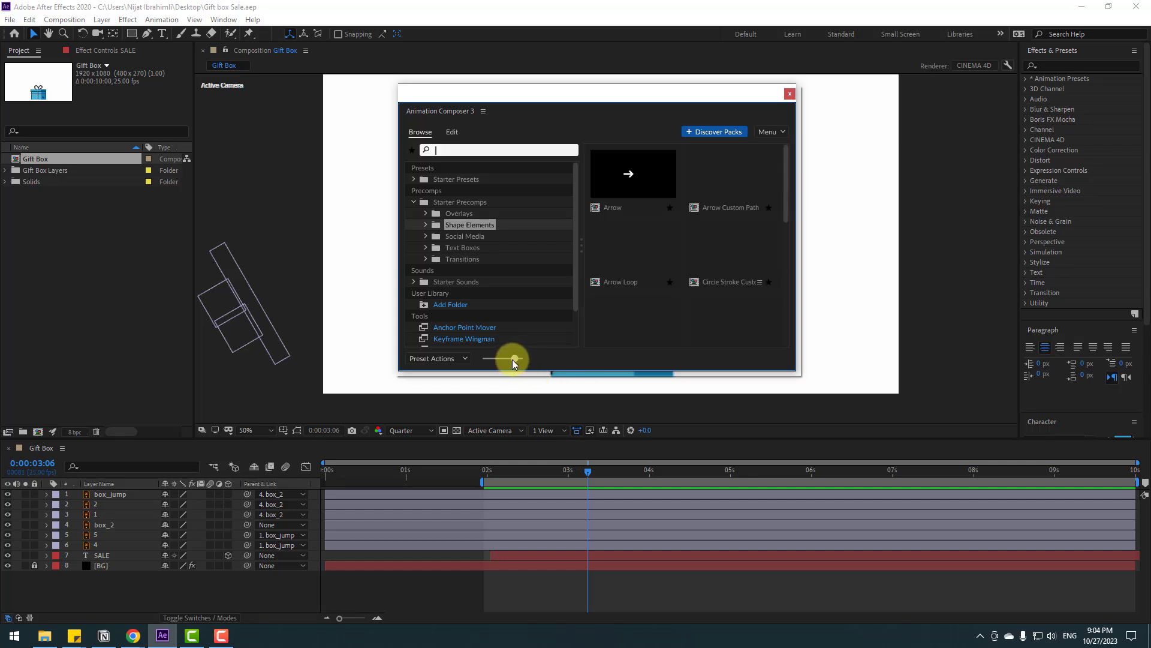
pyautogui.click(492, 358)
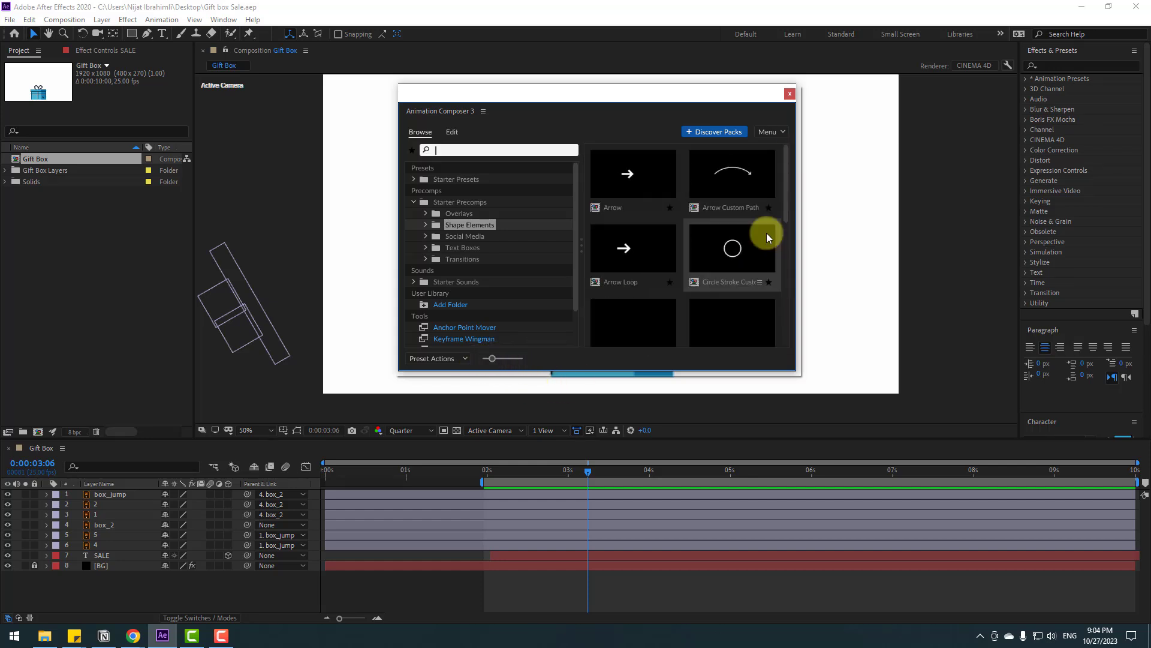
pyautogui.moveTo(785, 198); pyautogui.dragTo(773, 284)
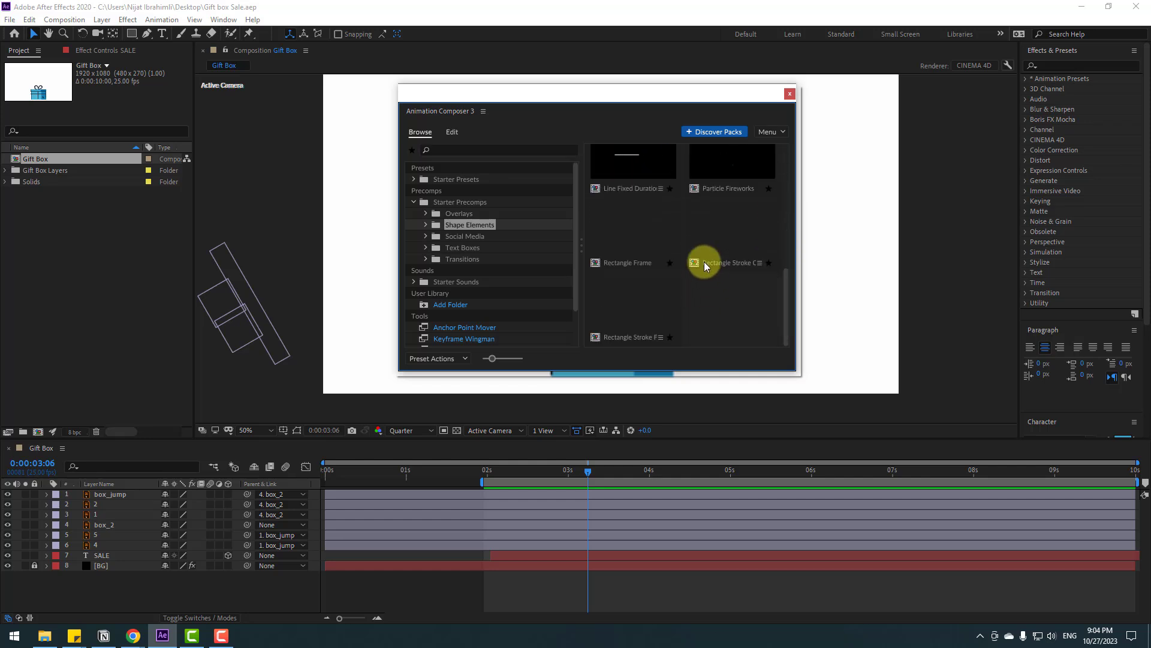
pyautogui.click(727, 163)
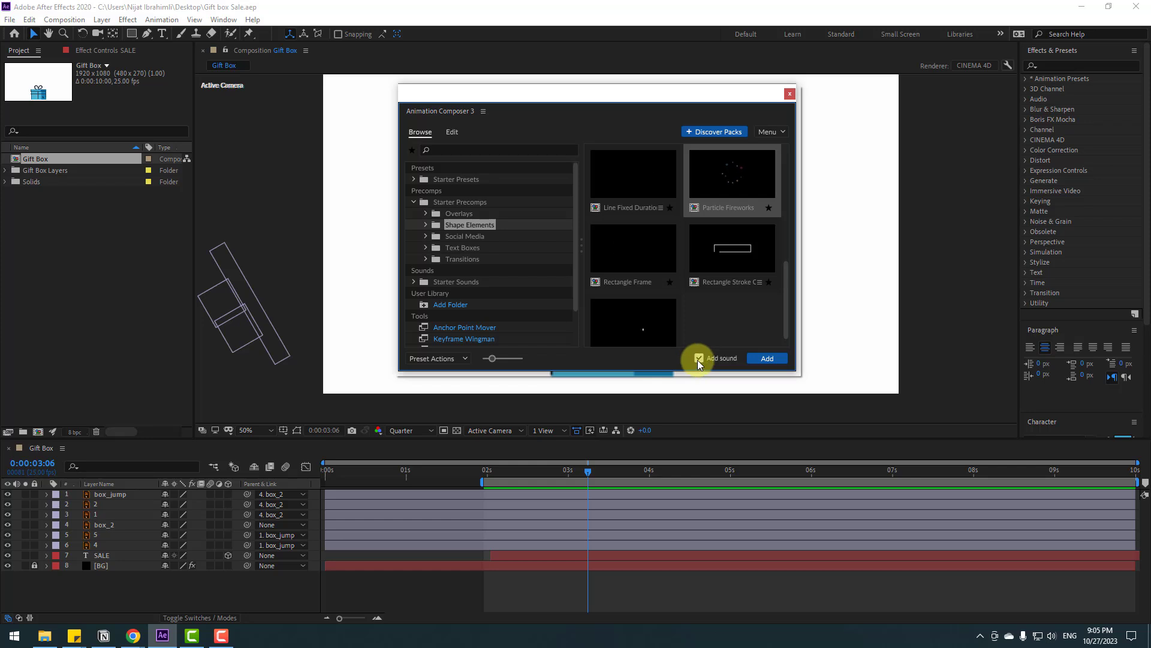
pyautogui.click(766, 358)
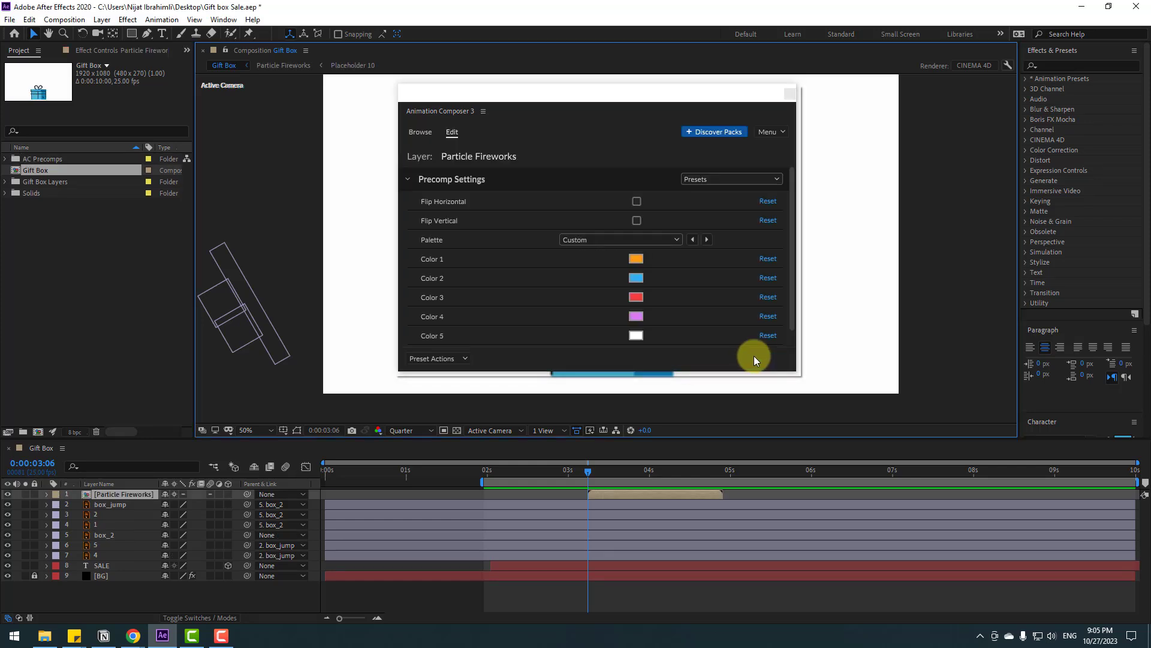
pyautogui.click(790, 94)
# - Start the Particle Fireworks layer at about 0:00:00:11 and place it over the box opening
pyautogui.moveTo(463, 470); pyautogui.dragTo(380, 477)
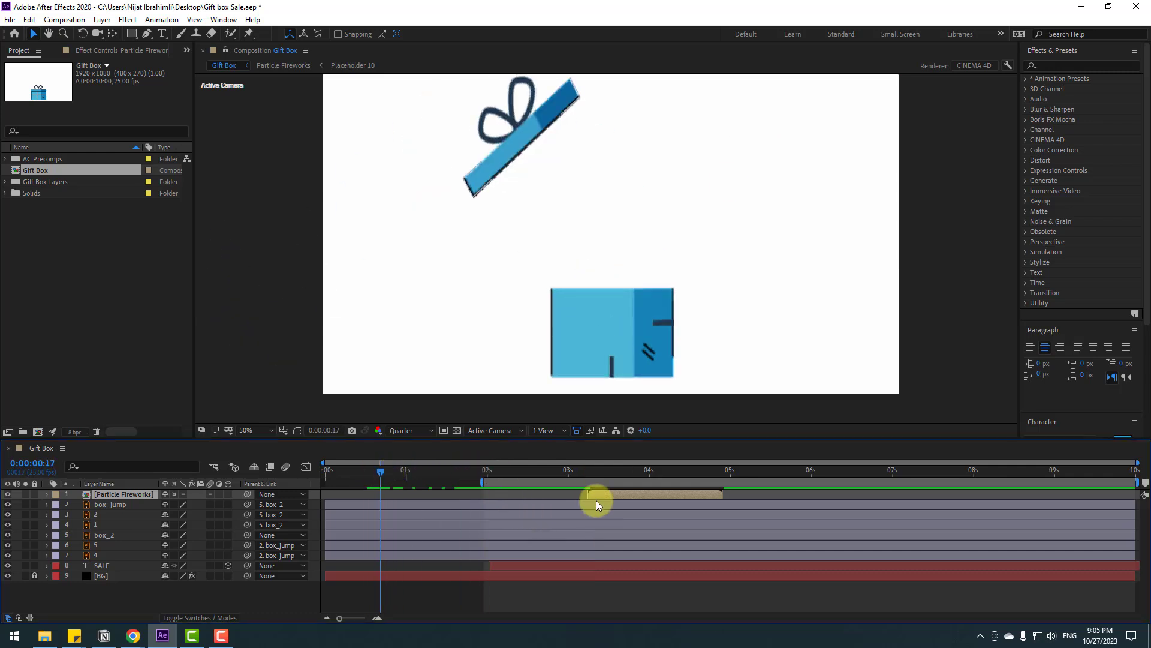
pyautogui.moveTo(596, 501); pyautogui.dragTo(367, 472)
pyautogui.moveTo(612, 235); pyautogui.dragTo(604, 300)
pyautogui.moveTo(333, 465); pyautogui.dragTo(390, 469)
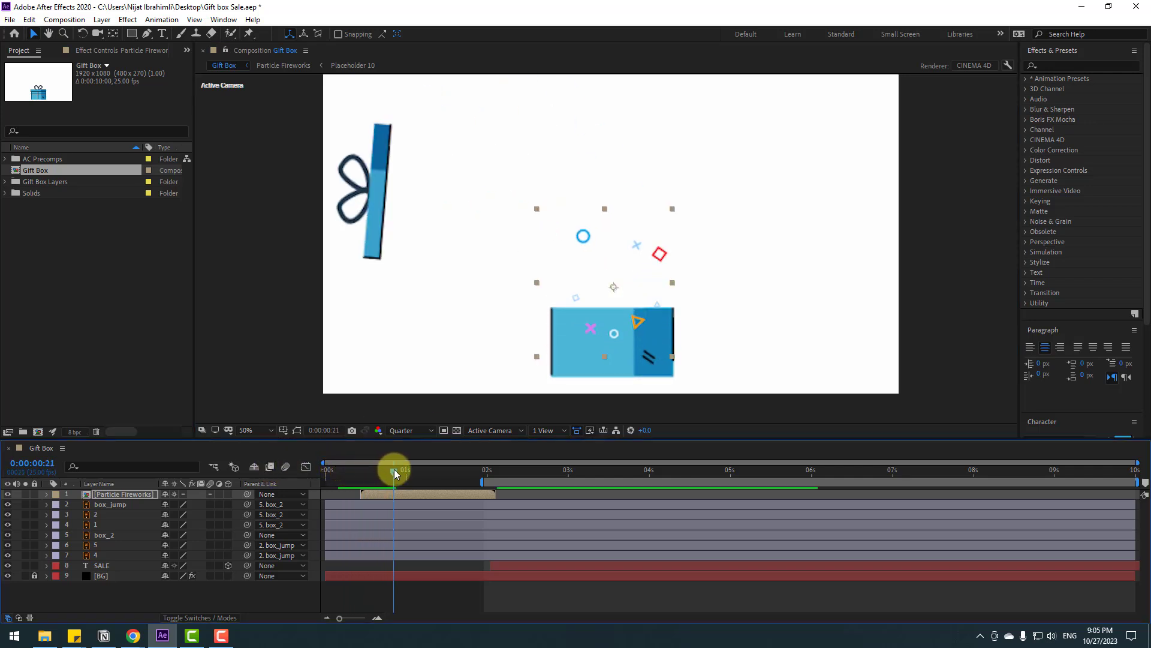
# - Apply the Fill effect to Particle Fireworks and sample its color from the light blue side of the lid
pyautogui.click(1058, 64)
pyautogui.write('fill')
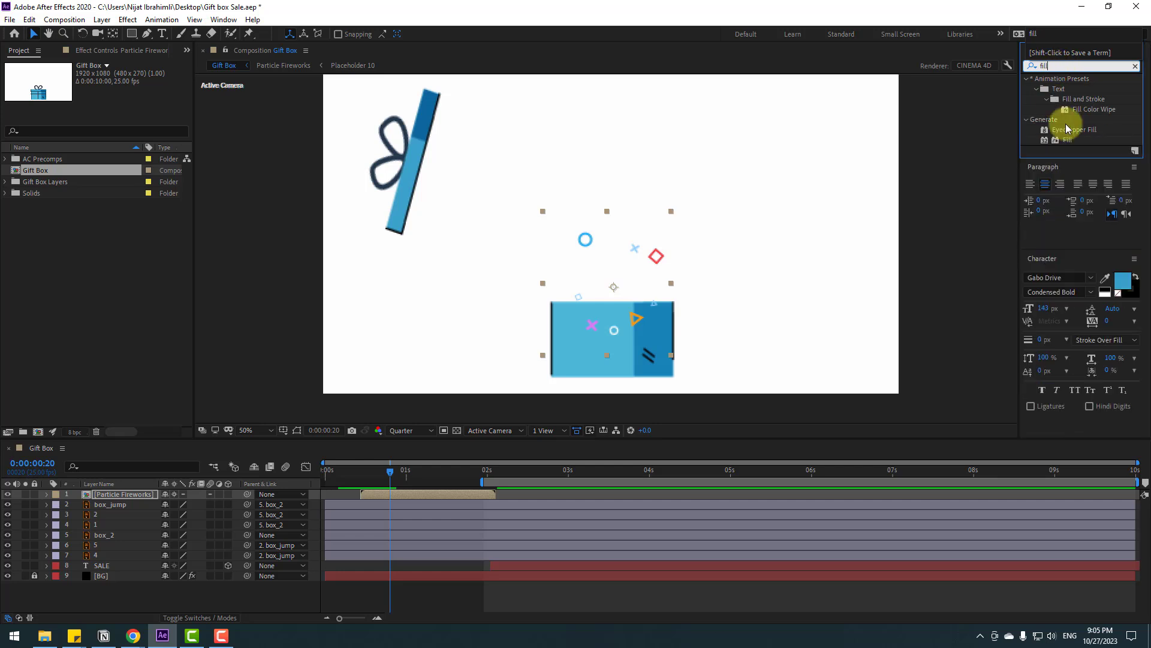
pyautogui.moveTo(1062, 139); pyautogui.dragTo(91, 496)
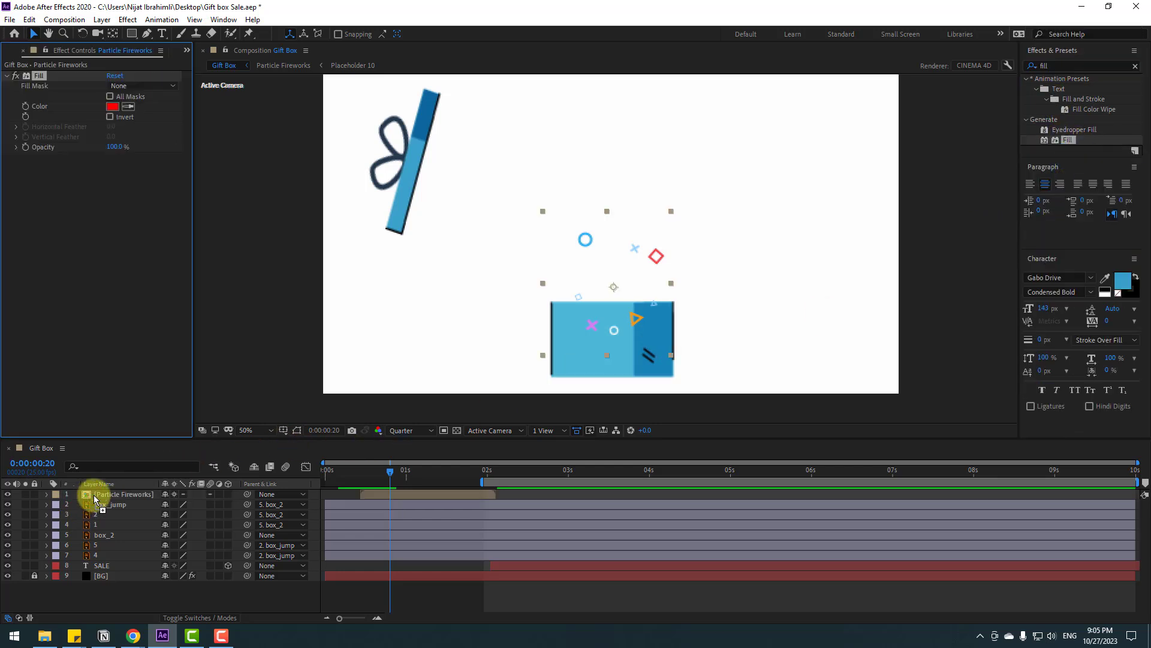
pyautogui.click(128, 108)
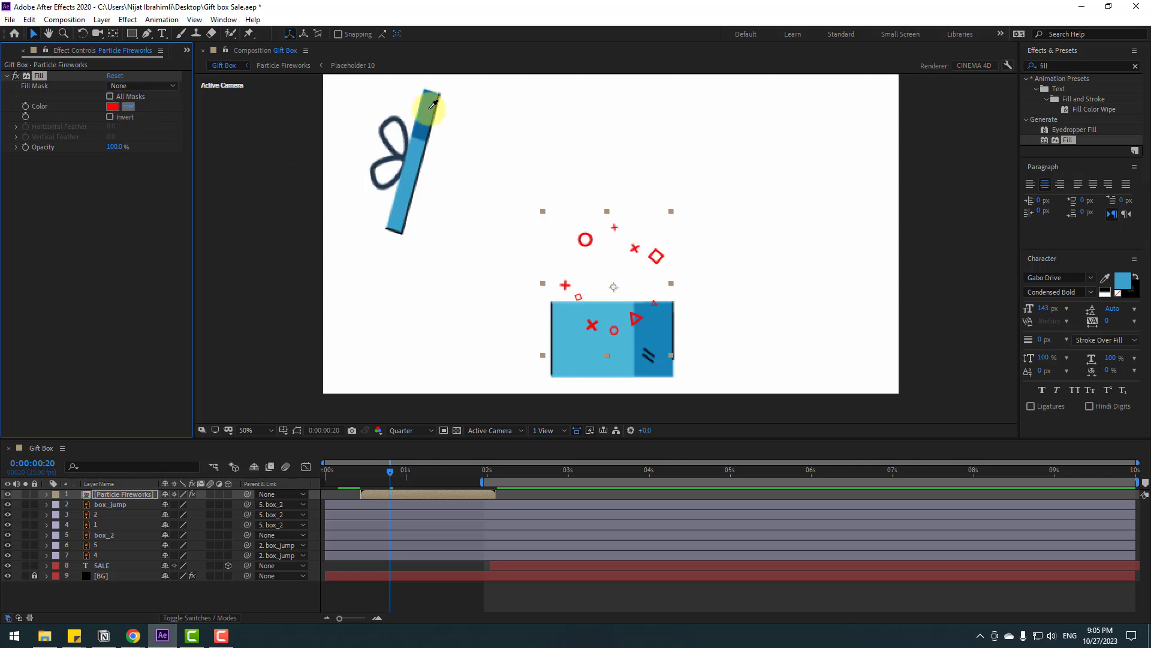
pyautogui.click(127, 106)
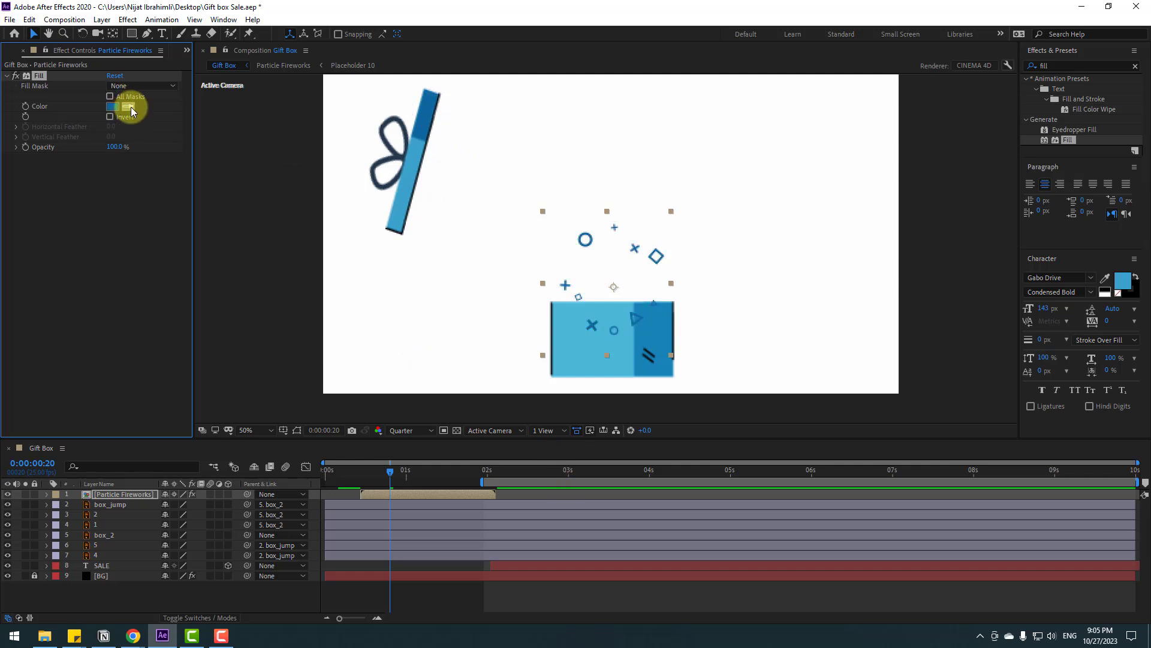
pyautogui.click(415, 154)
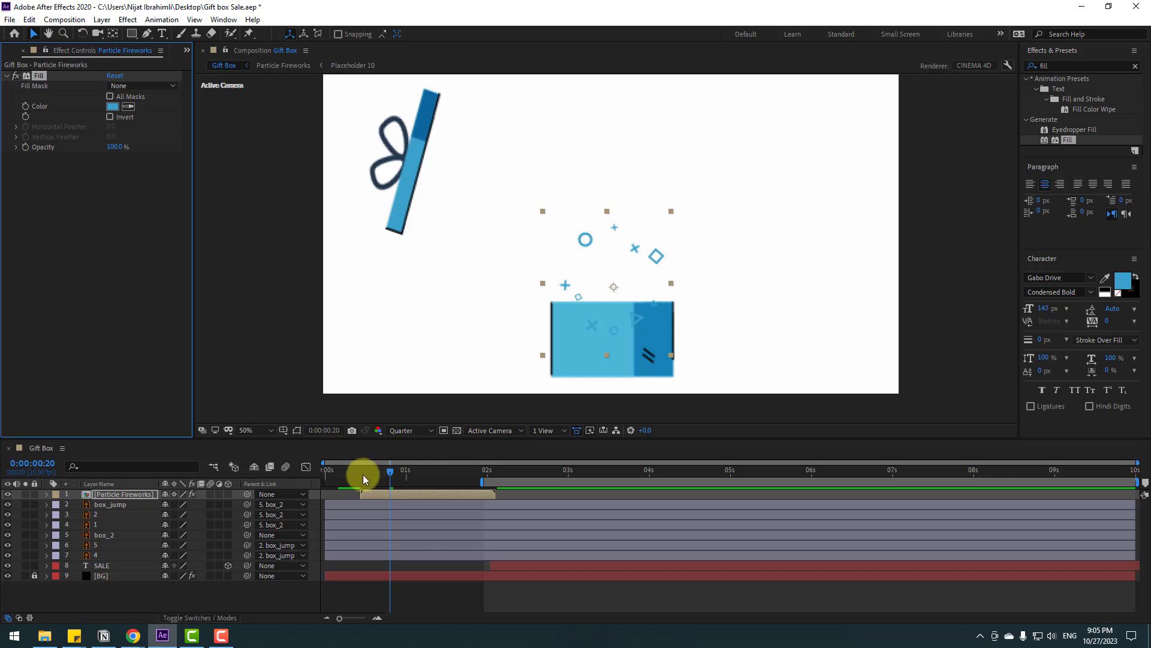
# - Move the work area's start back to the timeline's beginning and shift the SALE layer to start at about 0:00:00:10
pyautogui.click(392, 470)
pyautogui.click(102, 565)
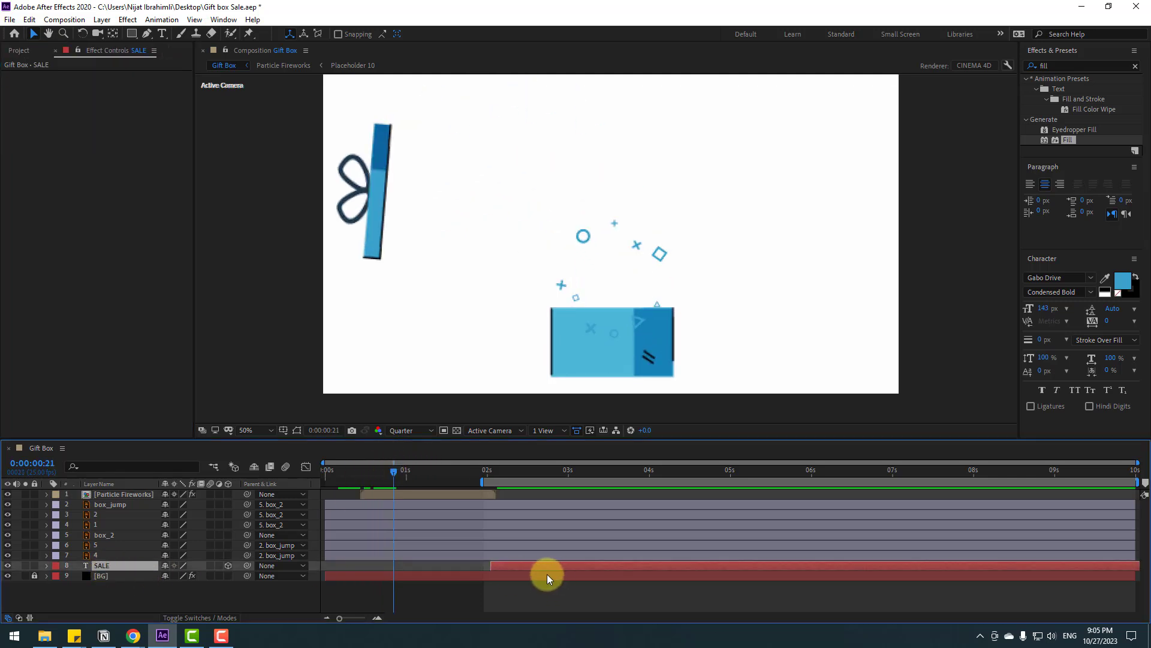
pyautogui.moveTo(479, 482); pyautogui.dragTo(161, 484)
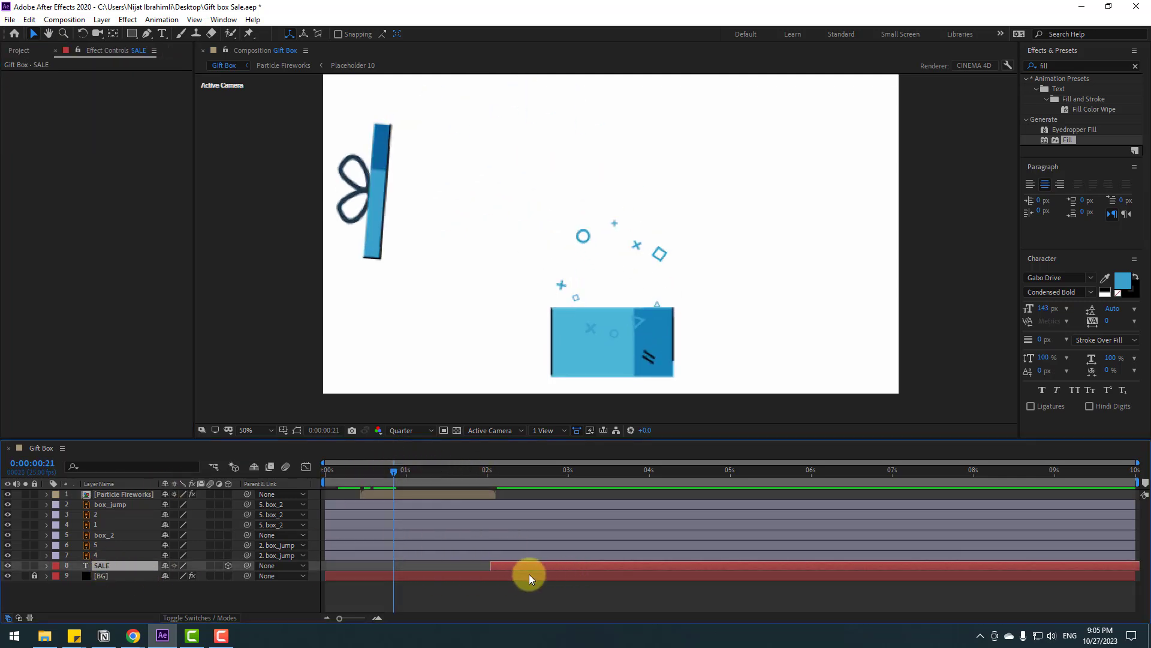
pyautogui.moveTo(520, 569); pyautogui.dragTo(407, 567)
pyautogui.moveTo(332, 470); pyautogui.dragTo(379, 527)
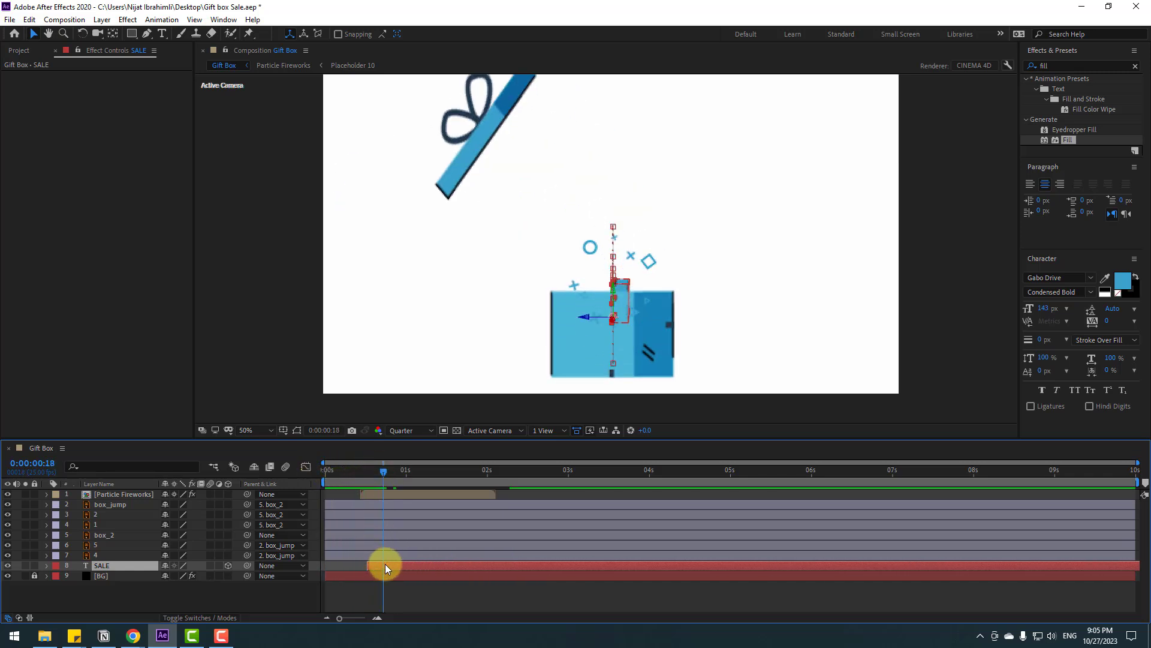
pyautogui.moveTo(385, 568); pyautogui.dragTo(379, 565)
pyautogui.moveTo(352, 469); pyautogui.dragTo(377, 476)
pyautogui.moveTo(365, 566); pyautogui.dragTo(384, 557)
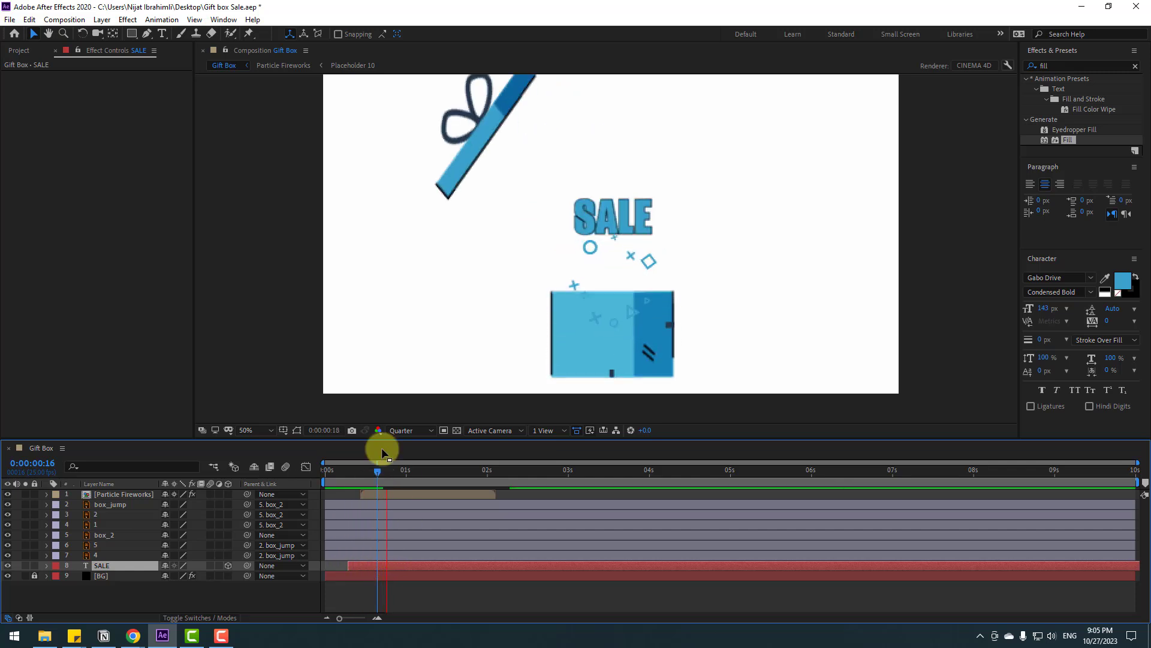
# - Preview the animation, end the work area at about 0:00:04:02, and play it back
pyautogui.click(347, 473)
pyautogui.press('space')
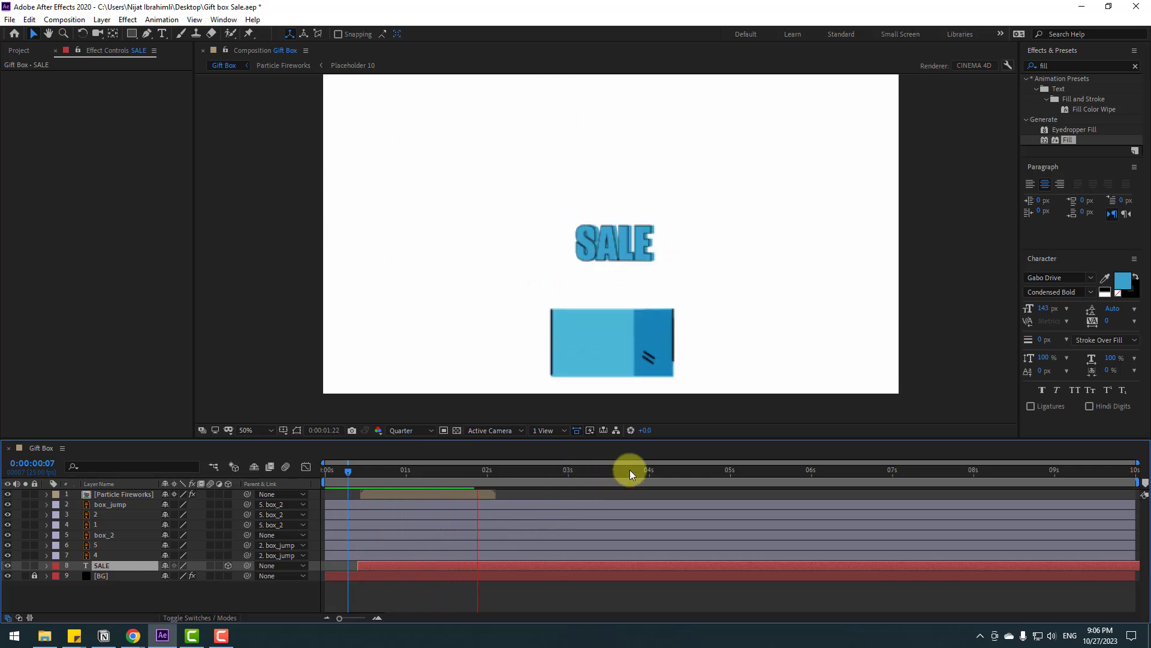
pyautogui.moveTo(631, 470); pyautogui.dragTo(649, 470)
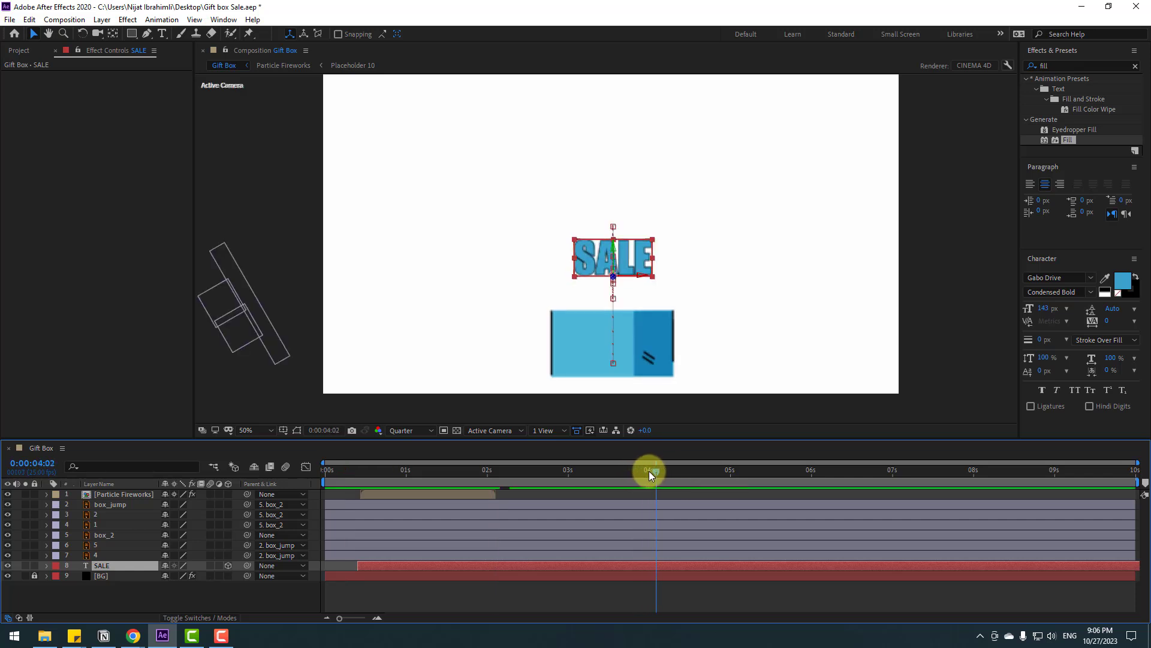
pyautogui.press('n')
pyautogui.press('space')
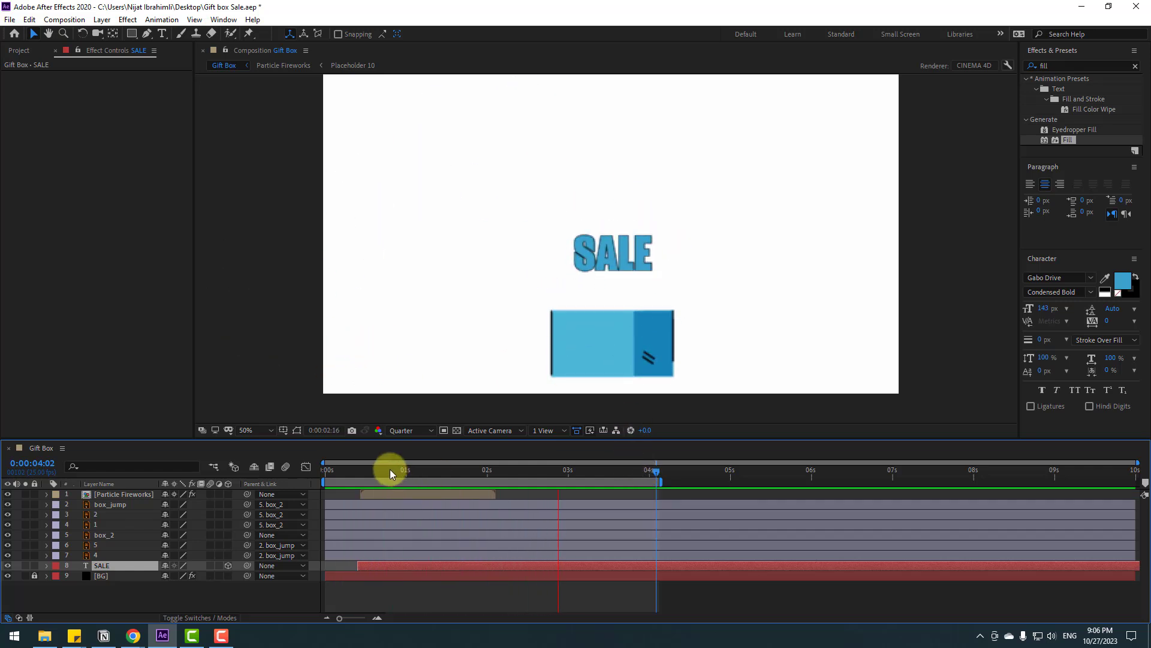
pyautogui.scroll(-2, 524, 358)
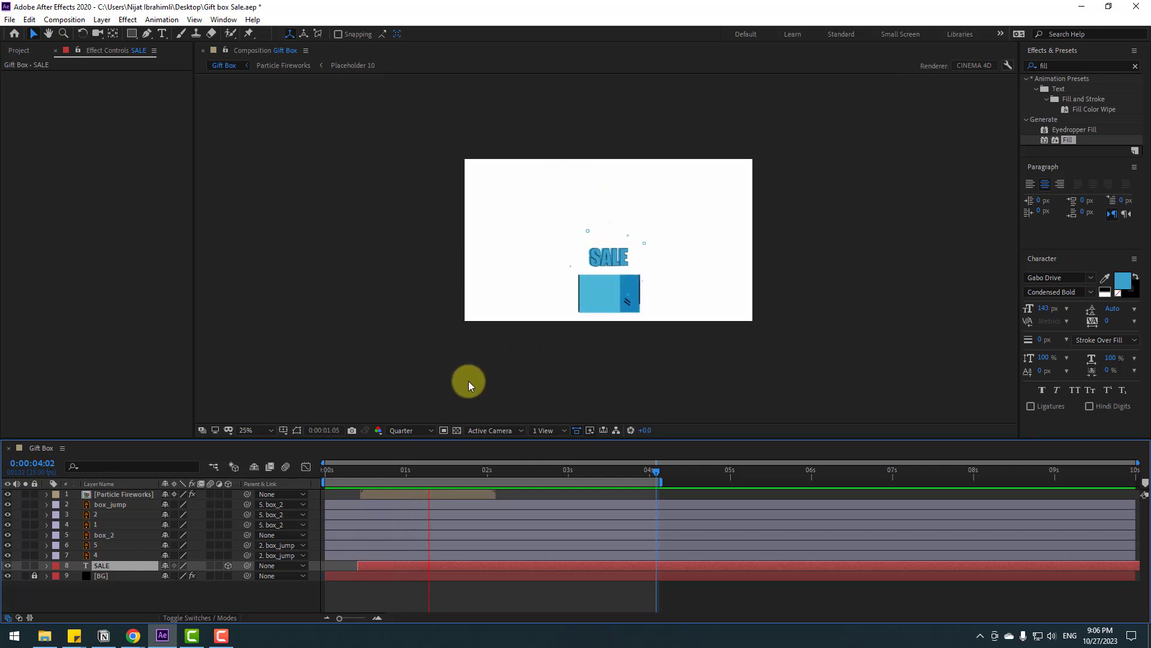
pyautogui.scroll(1, 513, 380)
# - At 0:00:02:17, draw a vertical line with the Pen tool from just below the S of SALE down into the box
pyautogui.moveTo(378, 473); pyautogui.dragTo(542, 472)
pyautogui.click(168, 594)
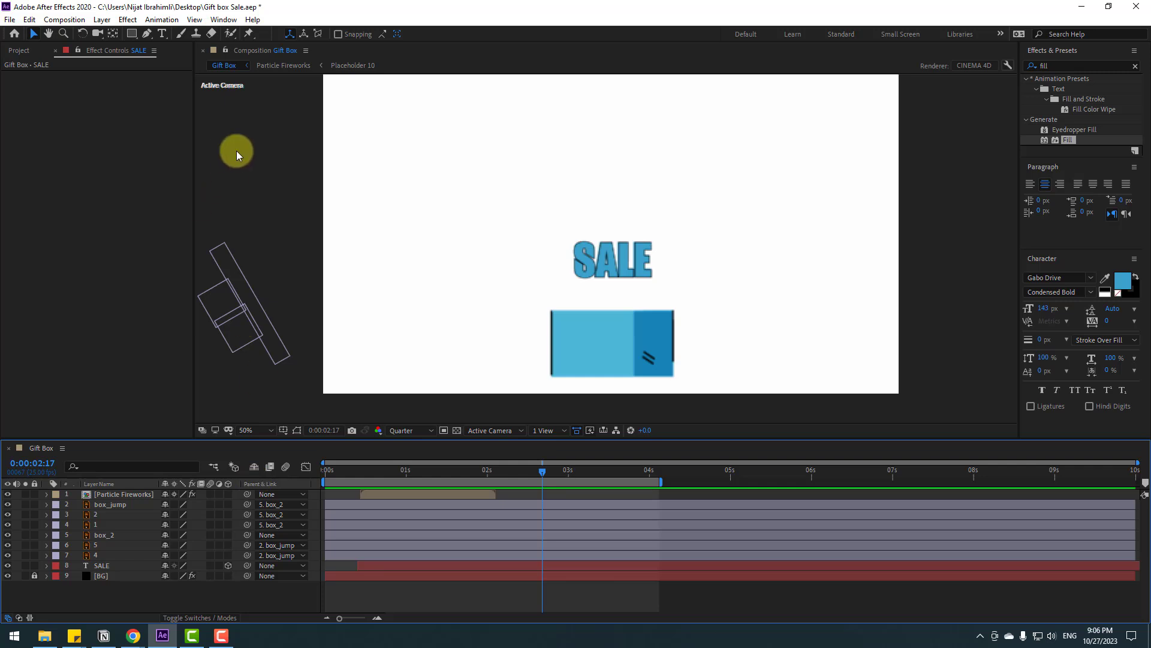
pyautogui.click(147, 33)
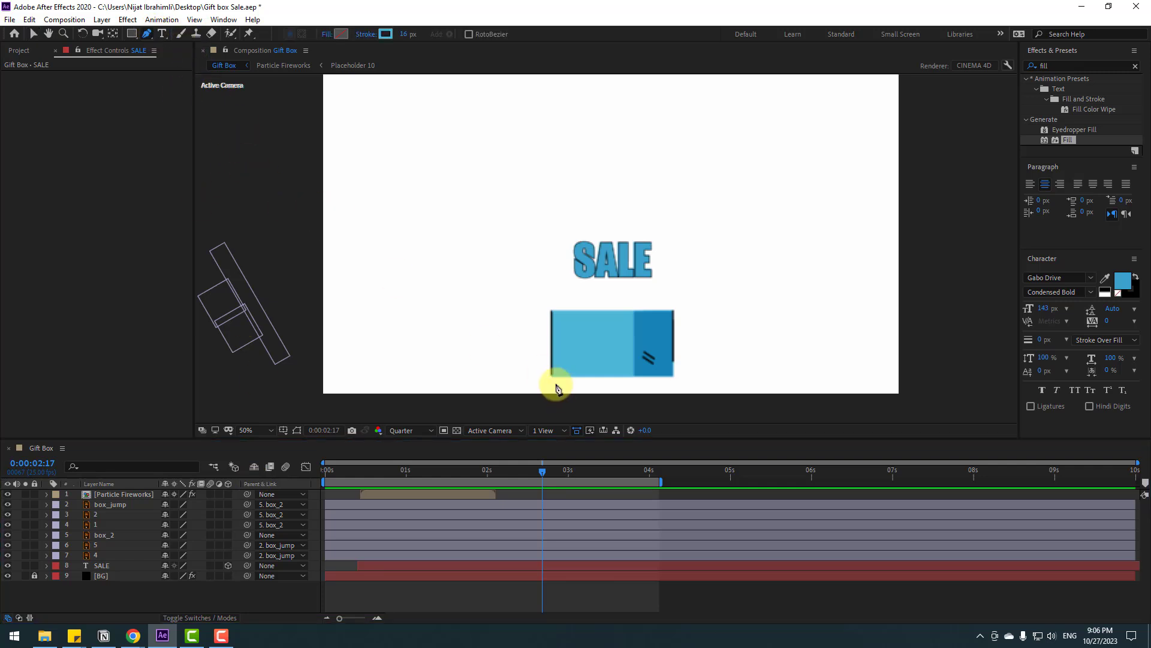
pyautogui.scroll(3, 581, 342)
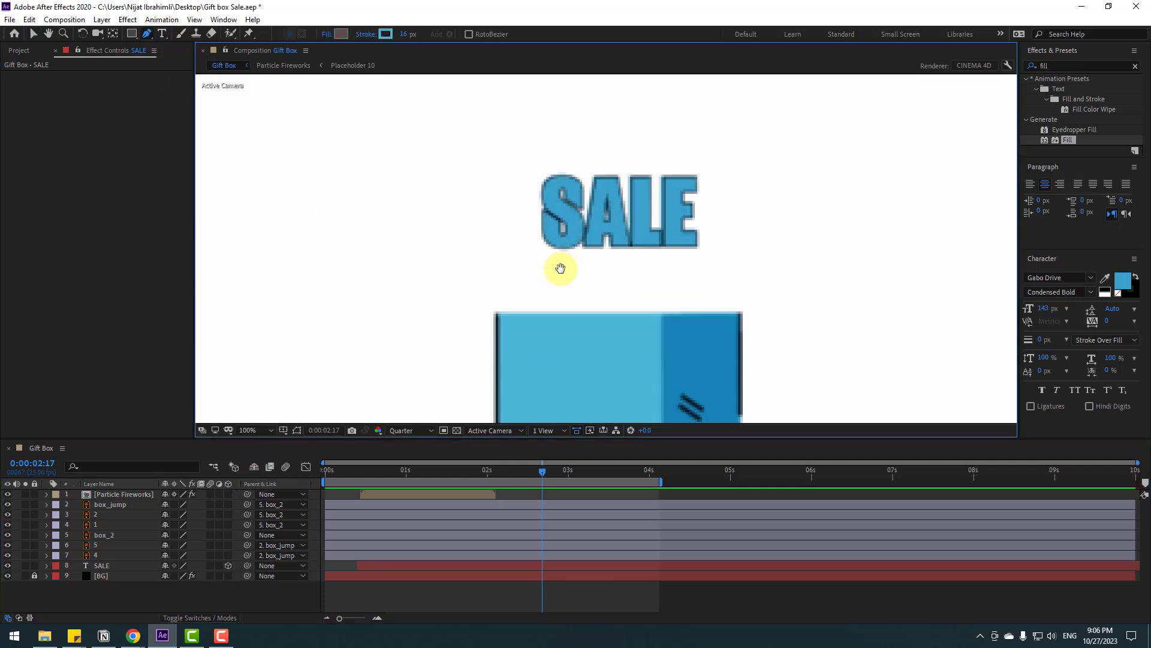
pyautogui.click(557, 224)
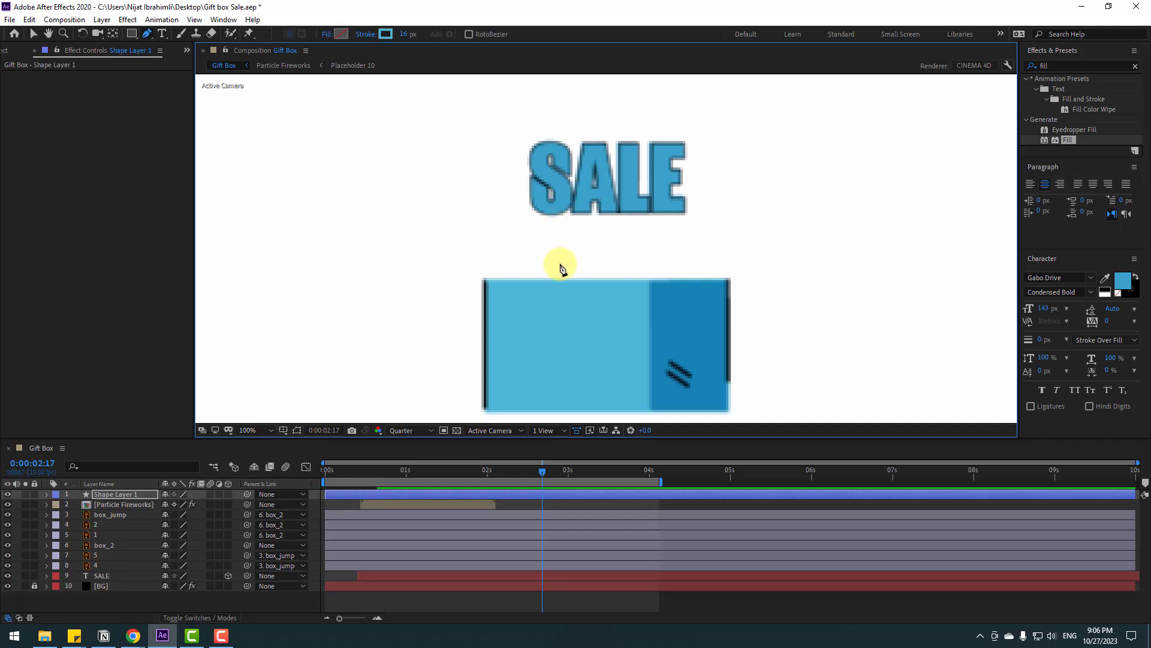
pyautogui.click(559, 376)
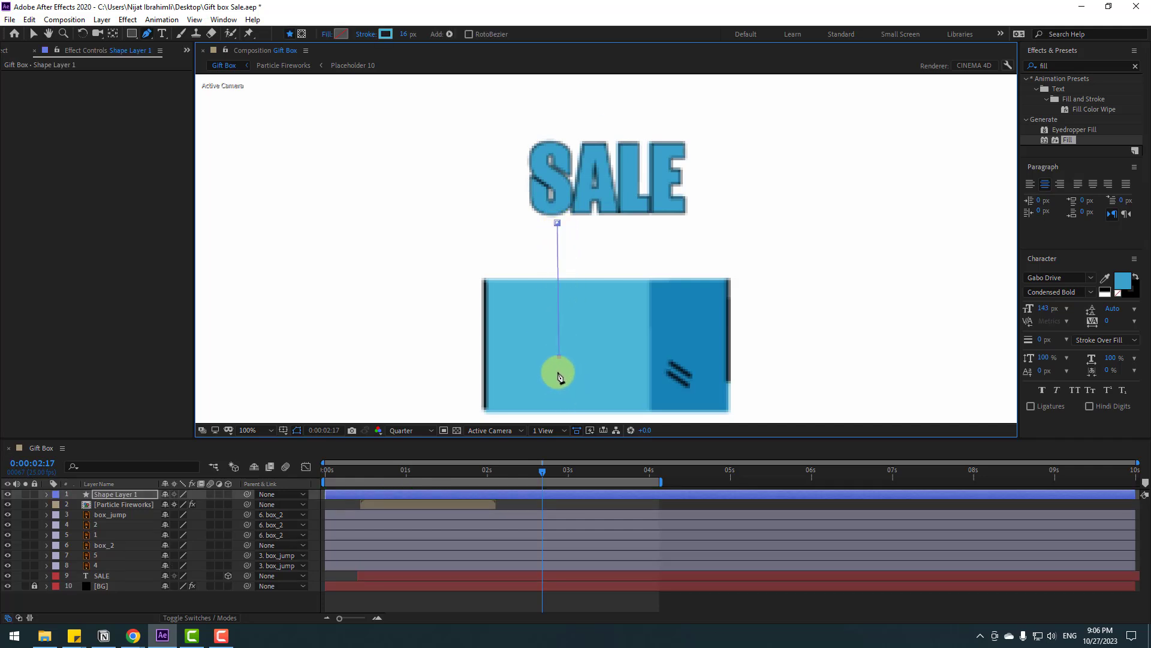
pyautogui.click(31, 34)
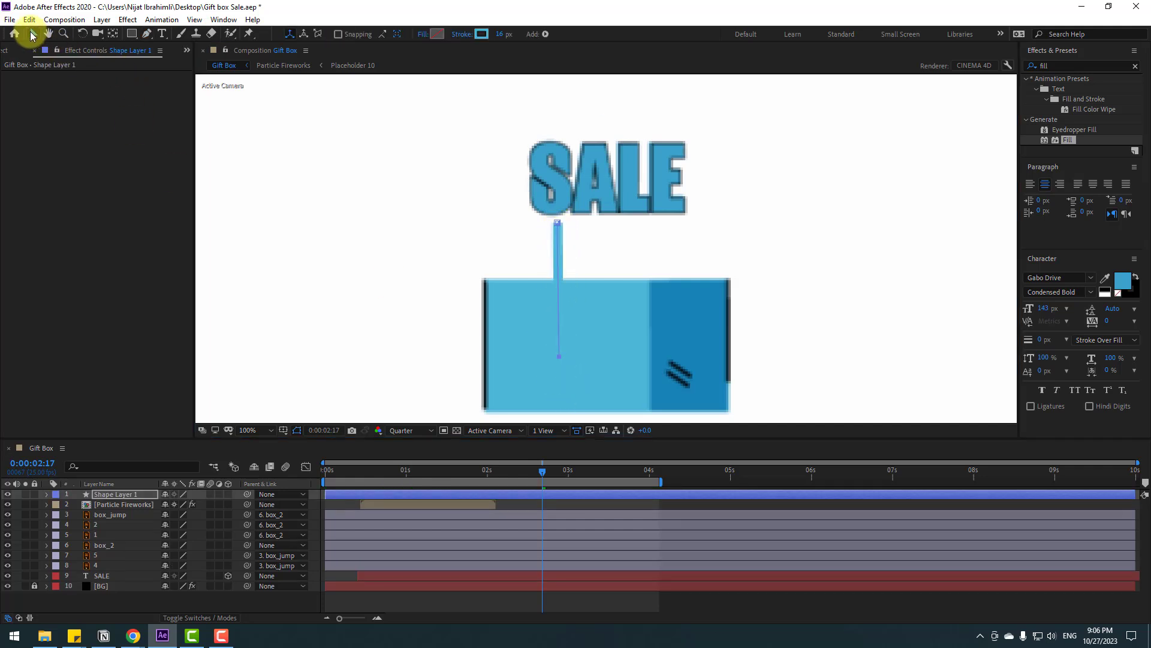
# - Set the line's fill to None and its stroke width to 15 px
pyautogui.click(423, 35)
pyautogui.moveTo(523, 286); pyautogui.dragTo(319, 242)
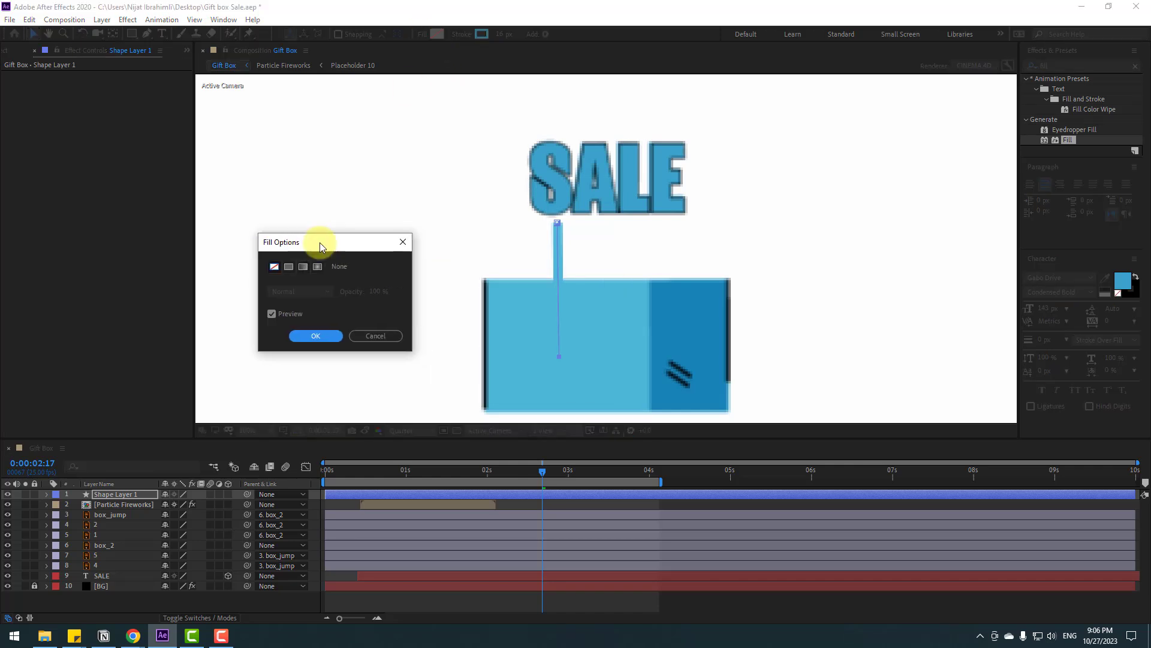
pyautogui.click(321, 332)
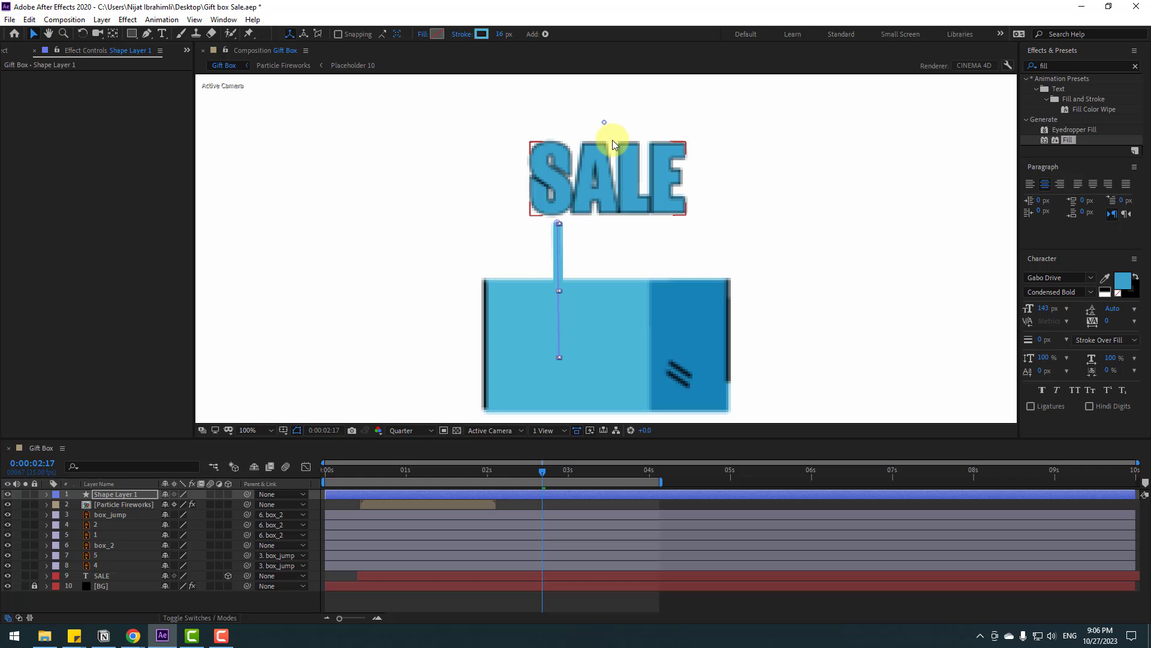
pyautogui.moveTo(501, 36); pyautogui.dragTo(513, 80)
# - Sample the line's stroke color from the dark blue side of the box
pyautogui.click(483, 34)
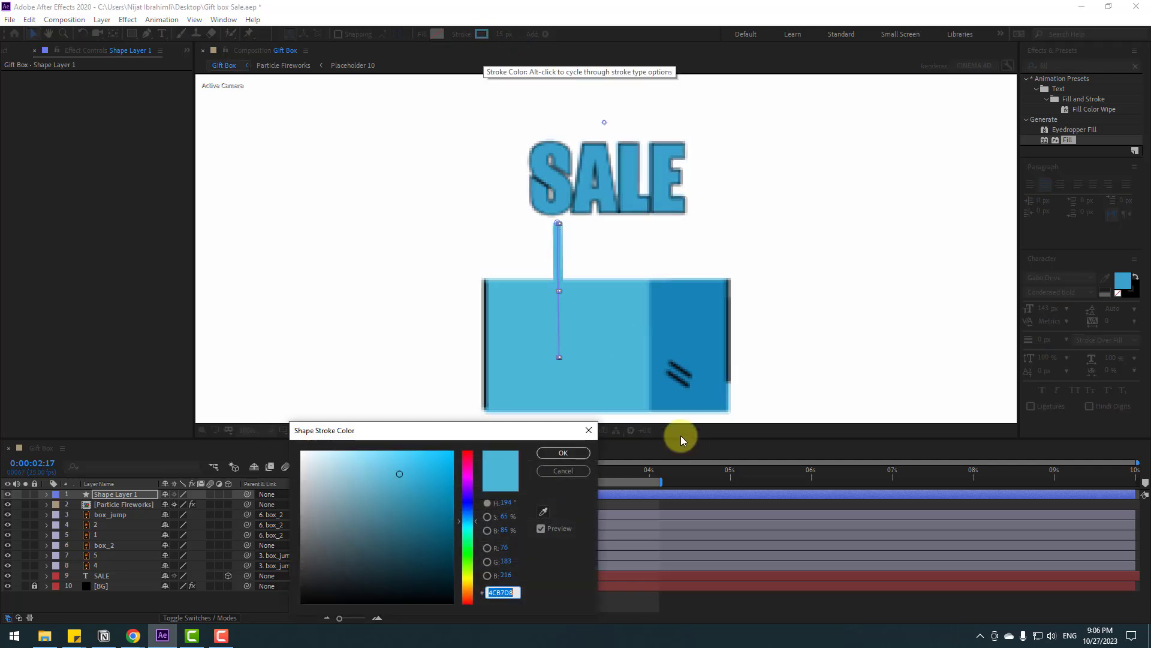
pyautogui.click(543, 511)
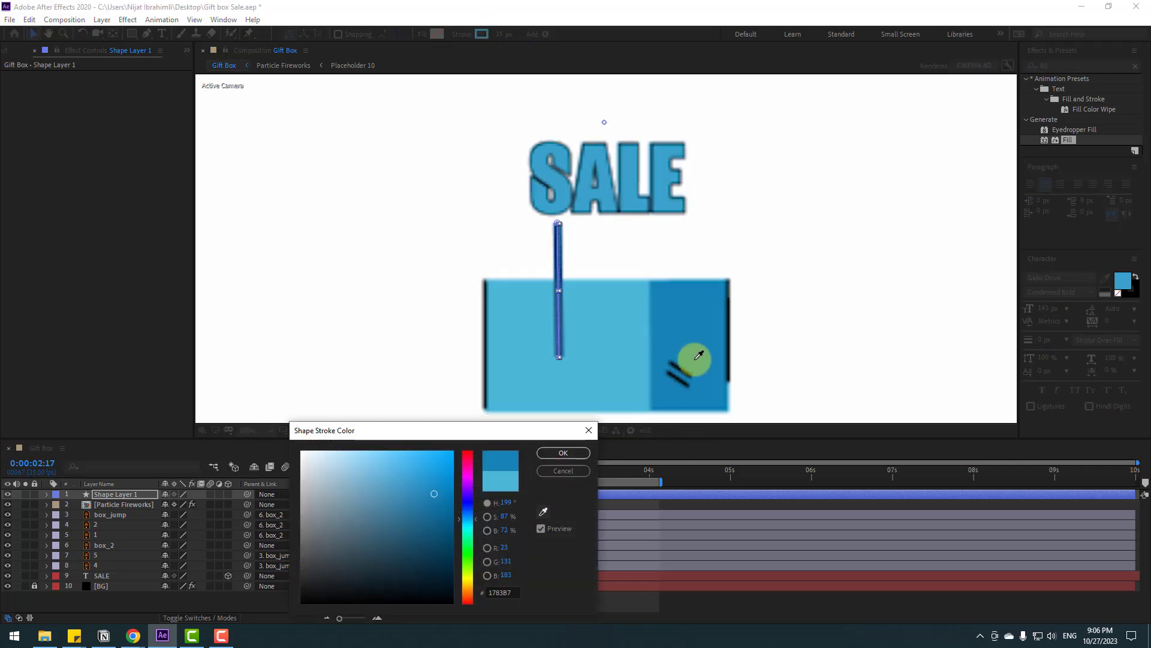
pyautogui.click(694, 326)
pyautogui.click(563, 453)
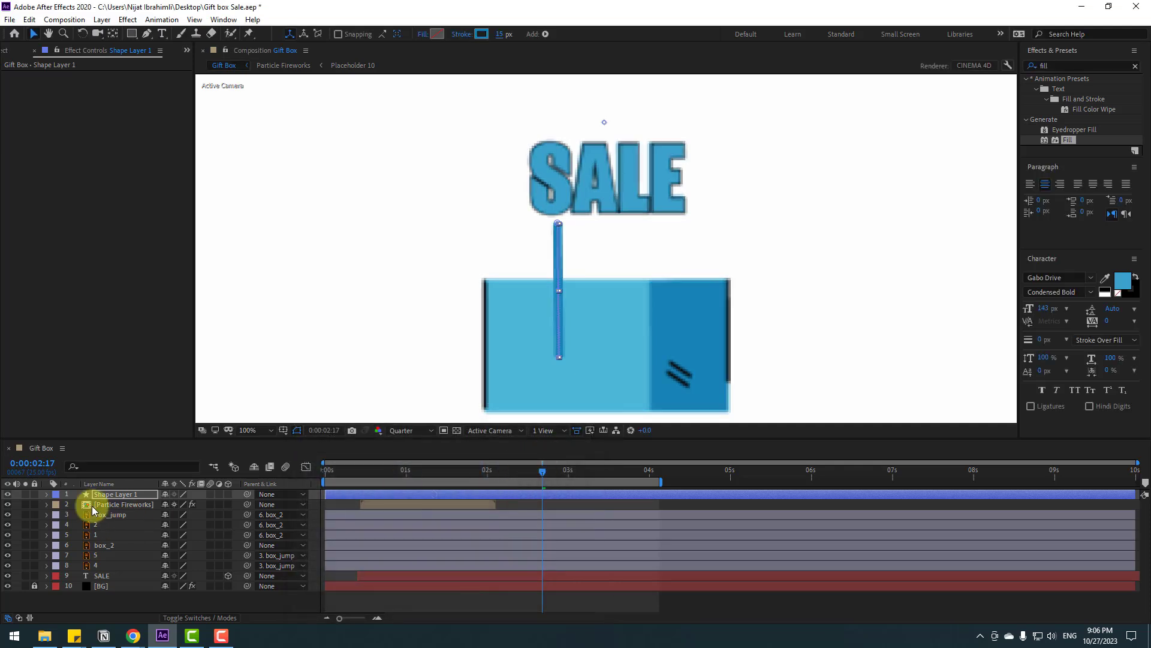
# - Solo Shape Layer 1 and set the composition preview resolution to Full
pyautogui.click(25, 493)
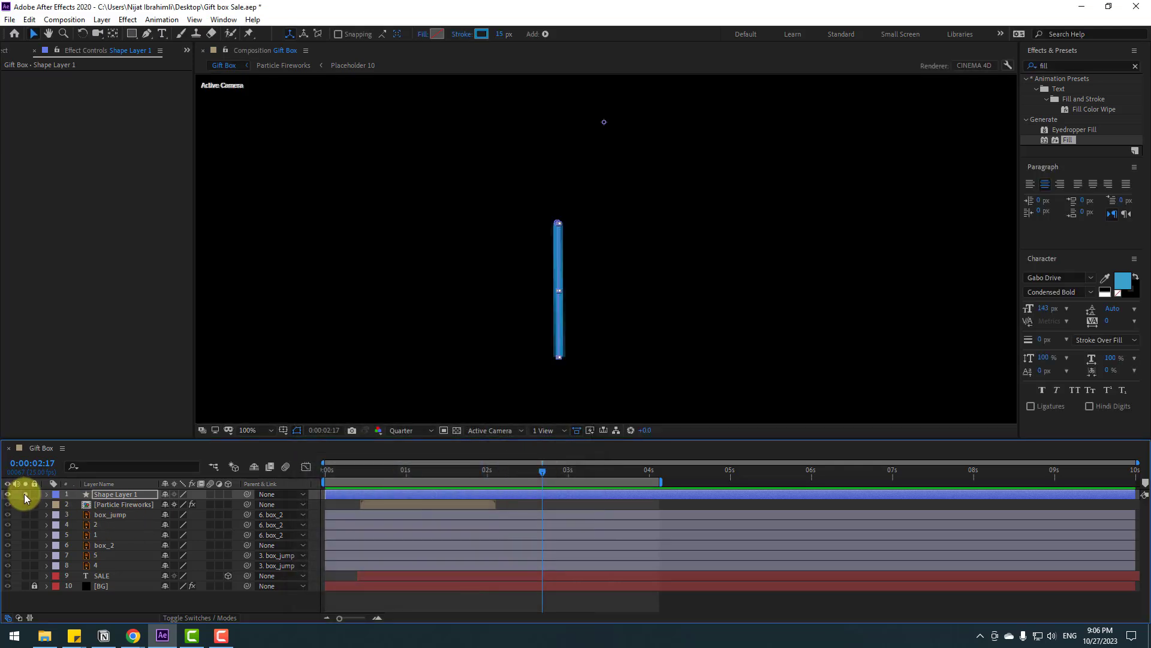
pyautogui.click(401, 430)
pyautogui.click(409, 458)
pyautogui.press('.')
pyautogui.press('.')
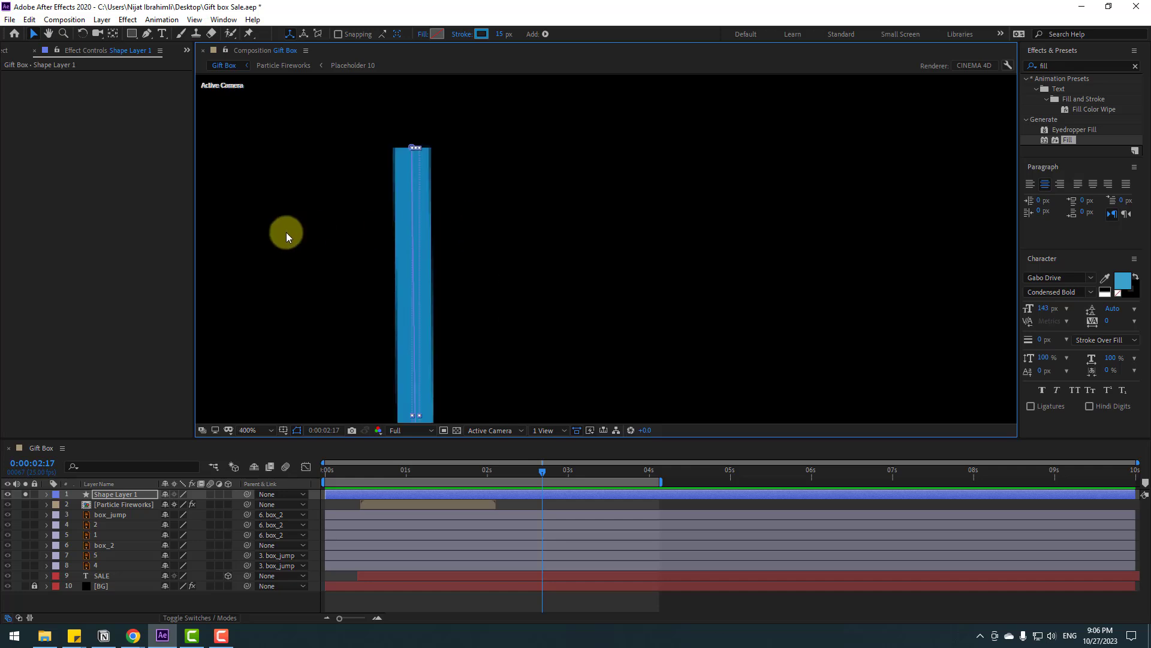
pyautogui.moveTo(286, 234); pyautogui.dragTo(483, 250)
pyautogui.moveTo(610, 191); pyautogui.dragTo(594, 146)
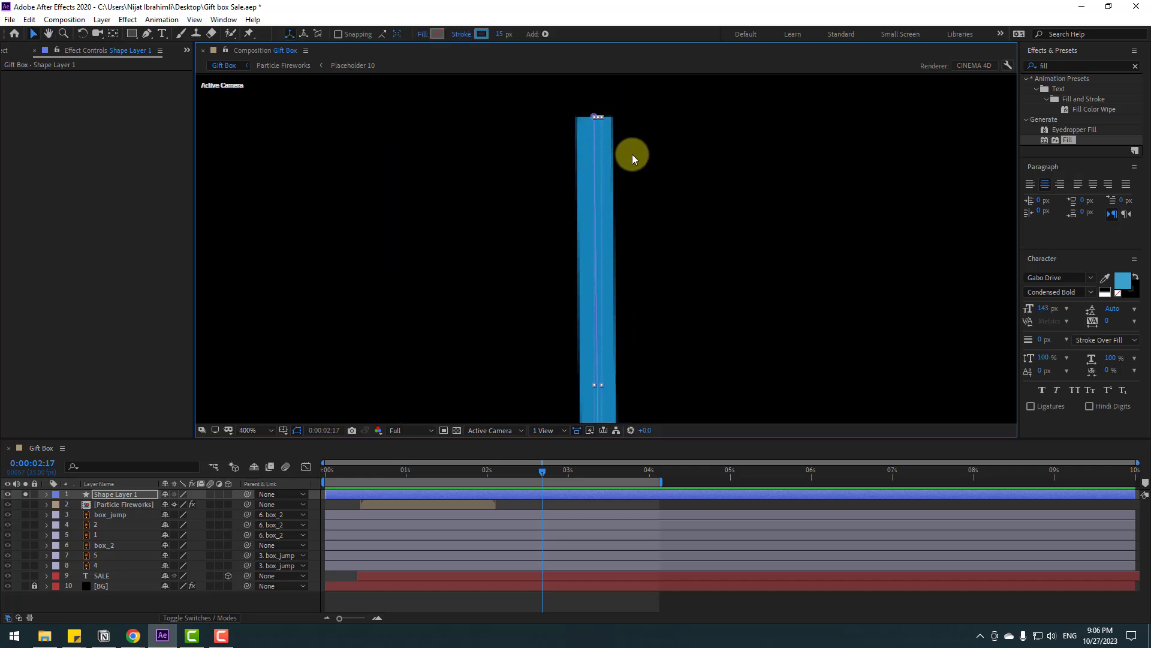
pyautogui.press(',')
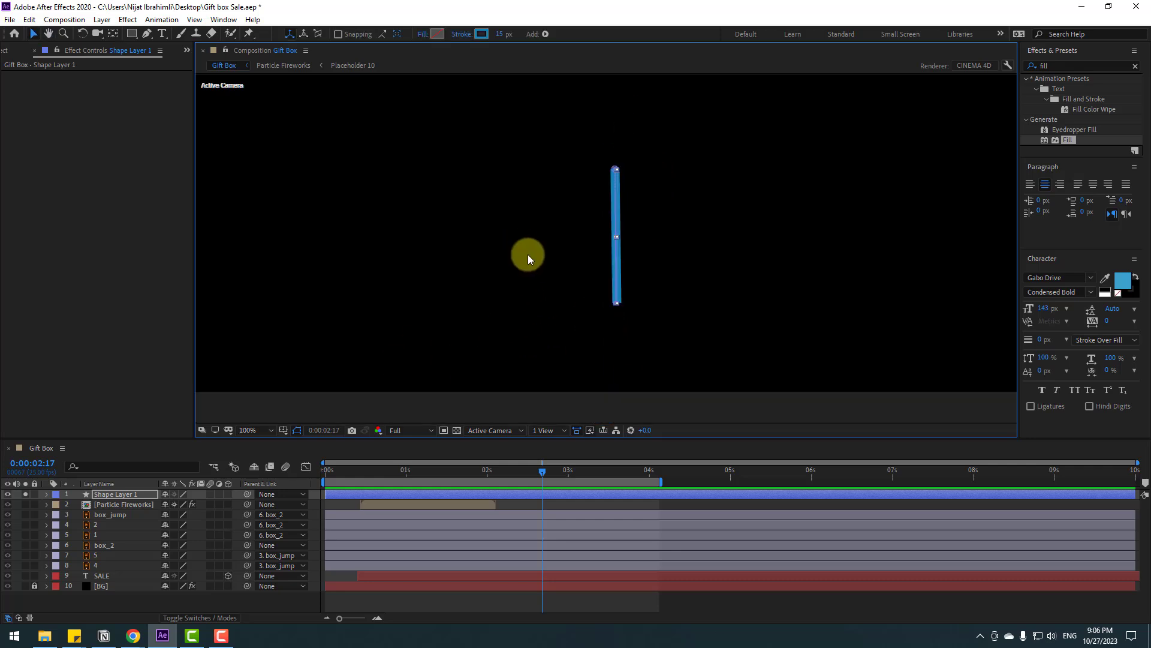
# - Set the Line Cap of Stroke 1 in Shape Layer 1 to Round Cap and collapse the layer's properties
pyautogui.click(103, 495)
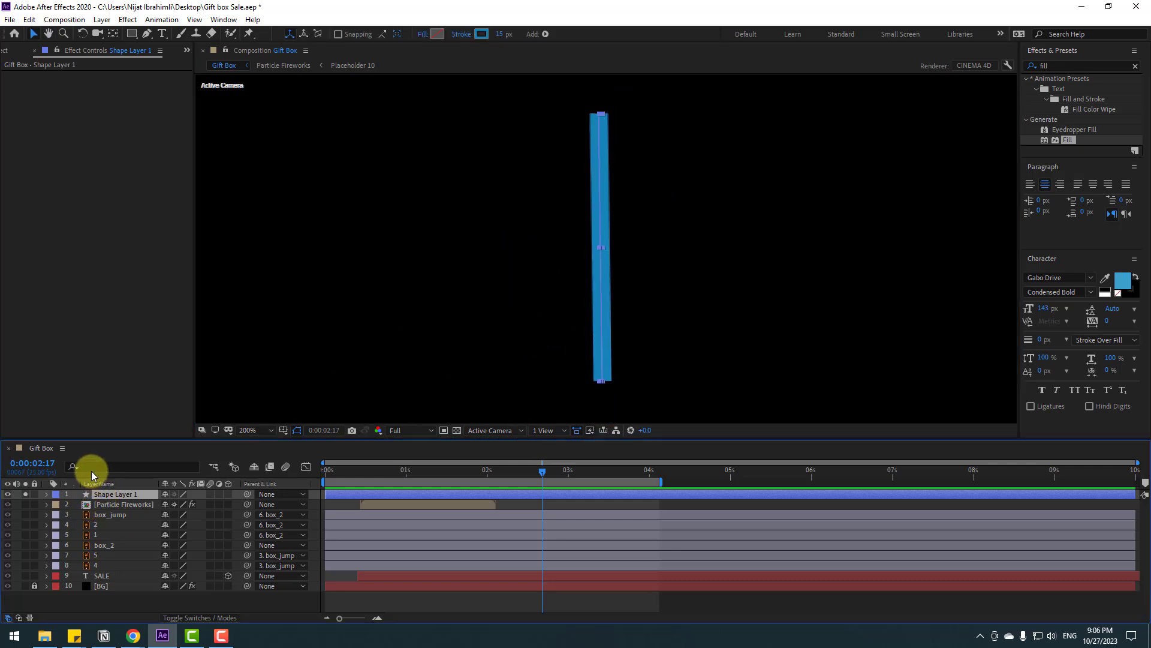
pyautogui.click(43, 494)
pyautogui.click(57, 506)
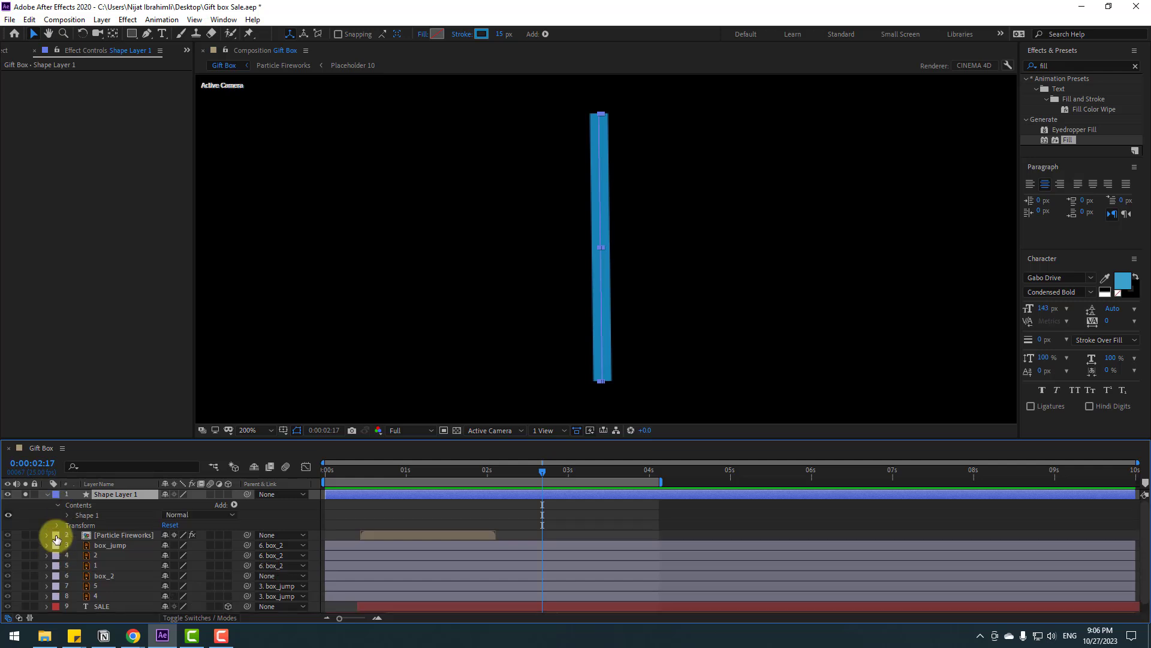
pyautogui.click(67, 516)
pyautogui.click(78, 536)
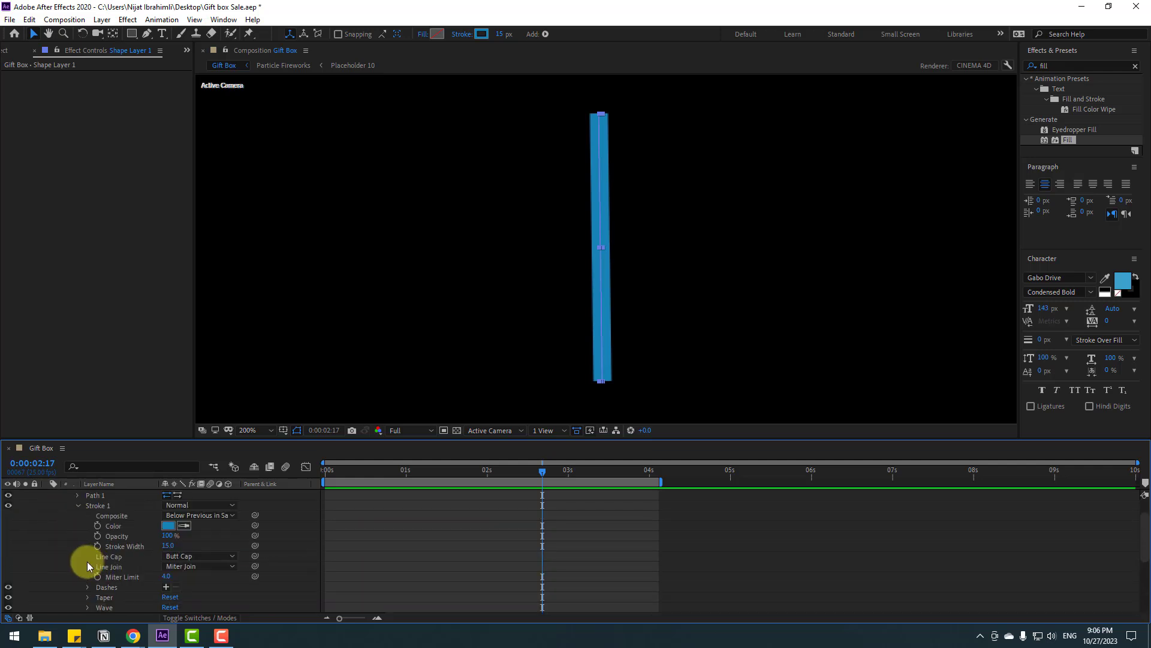
pyautogui.click(191, 556)
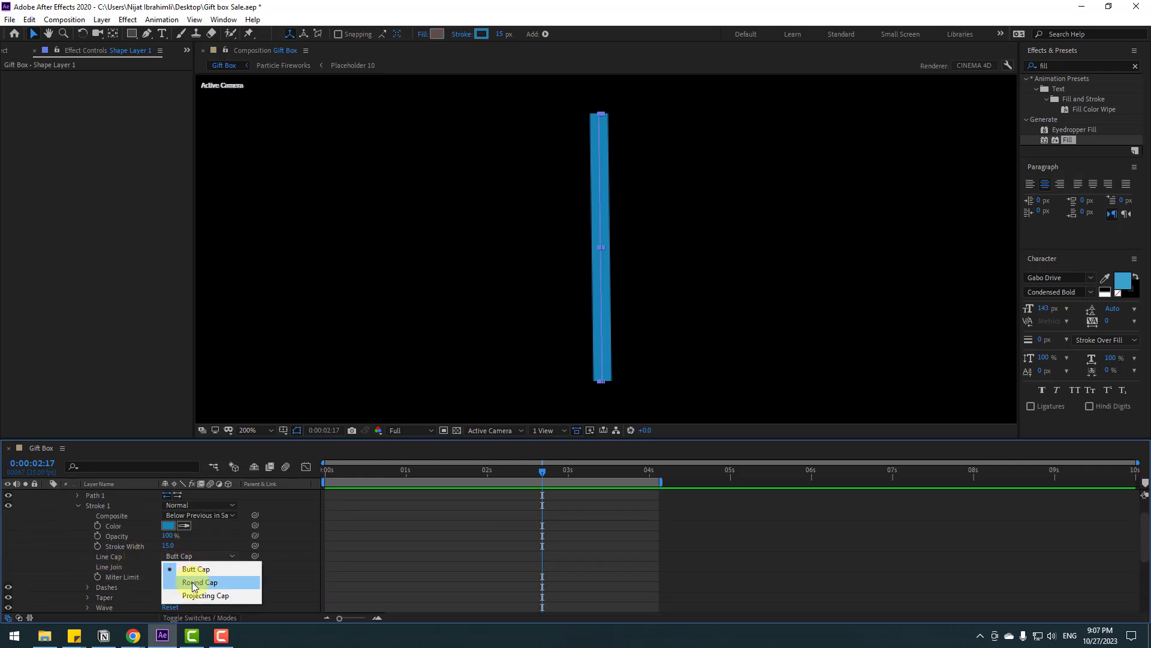
pyautogui.click(203, 582)
pyautogui.scroll(2, 133, 585)
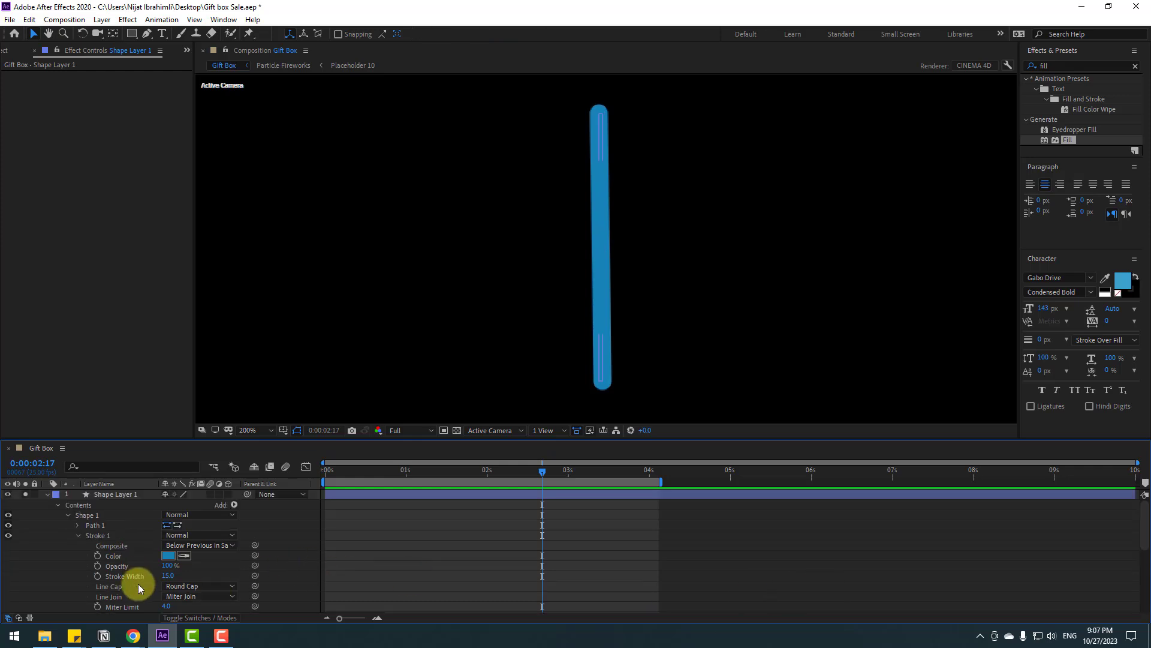
pyautogui.click(46, 495)
# - Center the anchor point on the line in Shape Layer 1, add Trim Paths to the layer and expand its settings
pyautogui.click(108, 495)
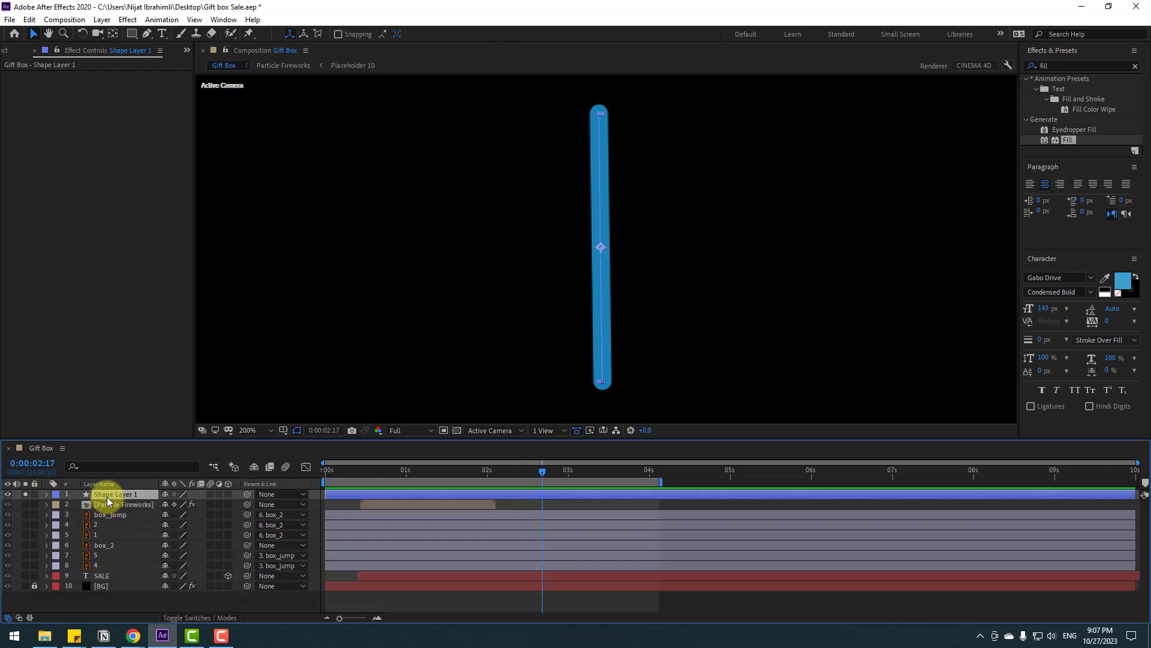
pyautogui.click(541, 35)
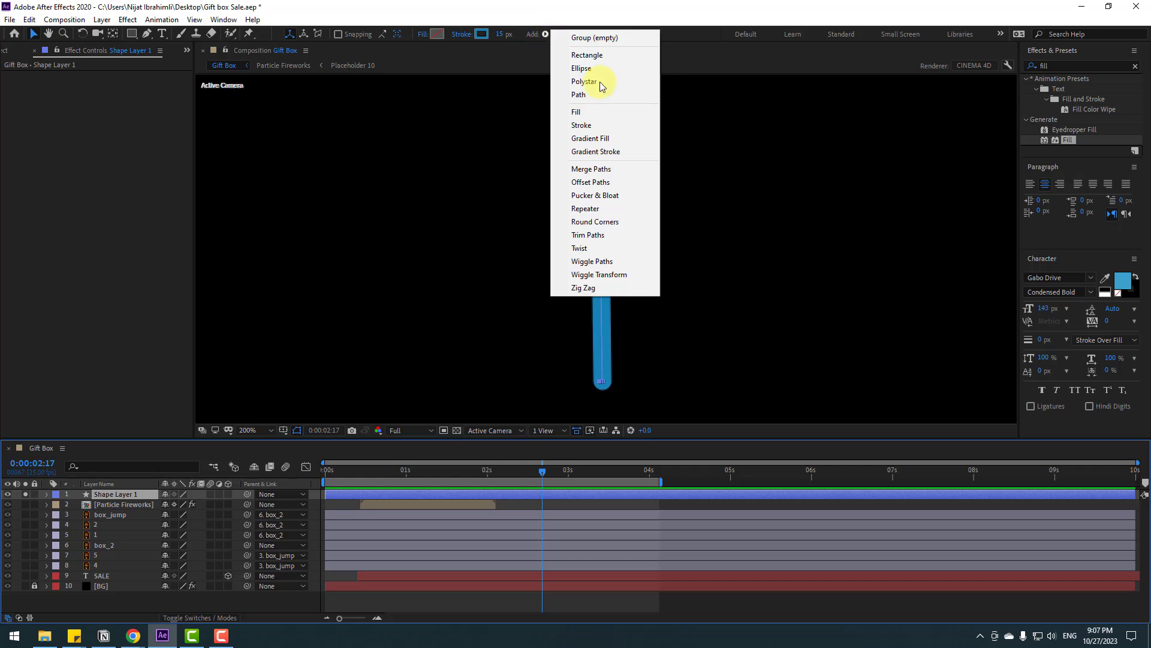
pyautogui.click(588, 239)
pyautogui.scroll(4, 75, 577)
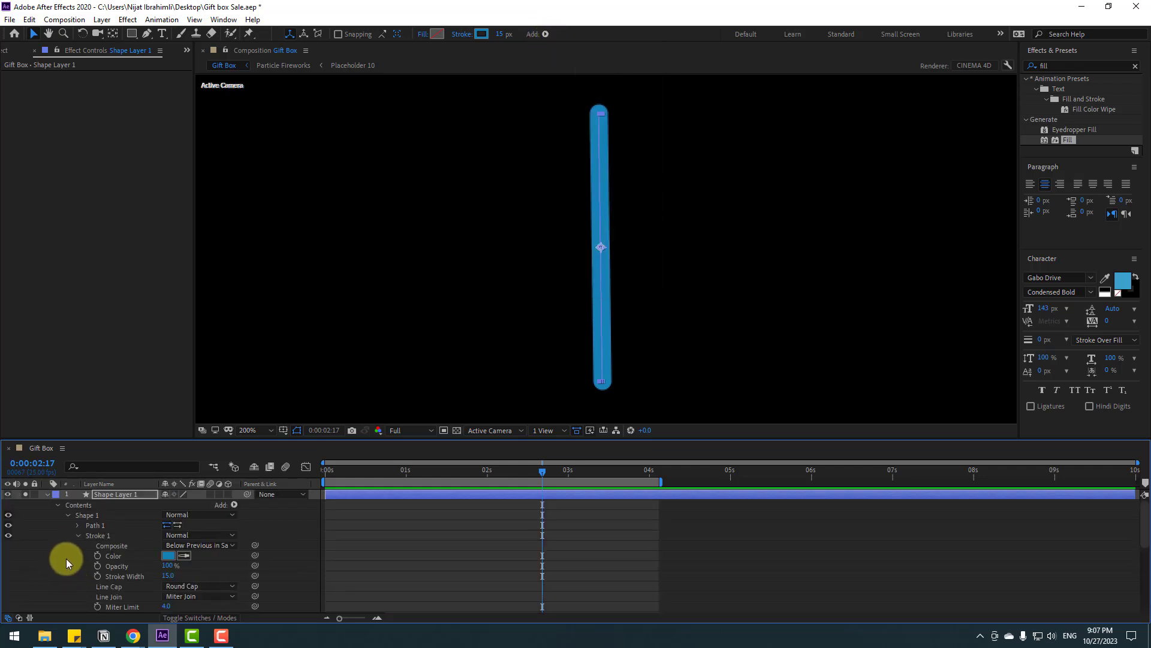
pyautogui.click(75, 537)
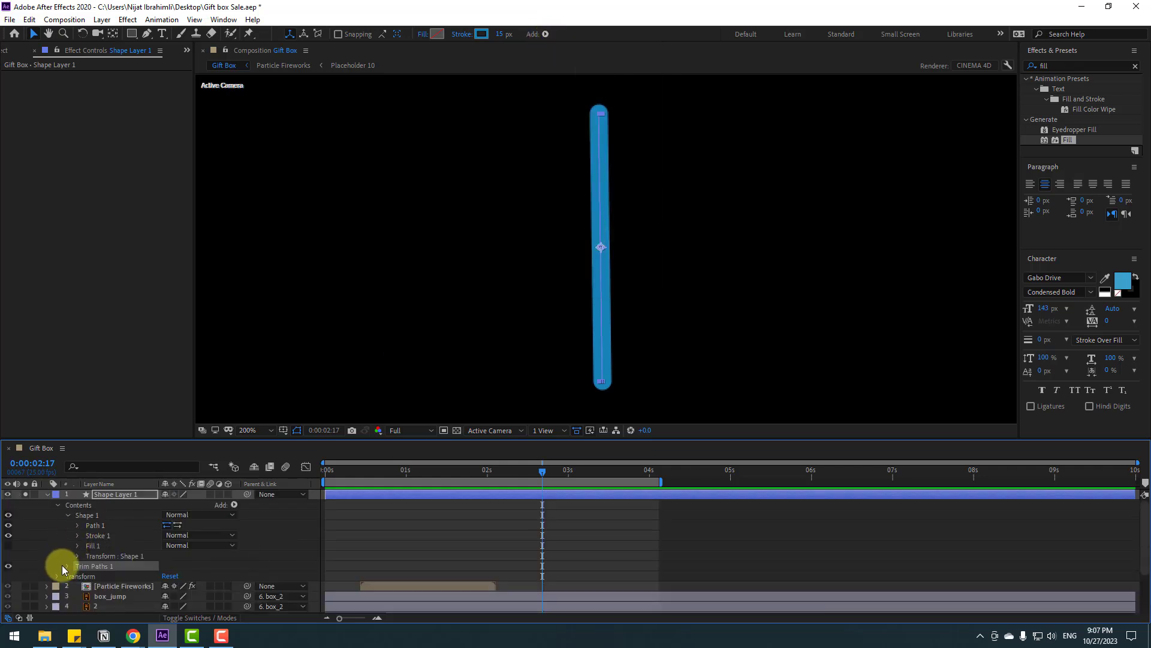
pyautogui.click(64, 567)
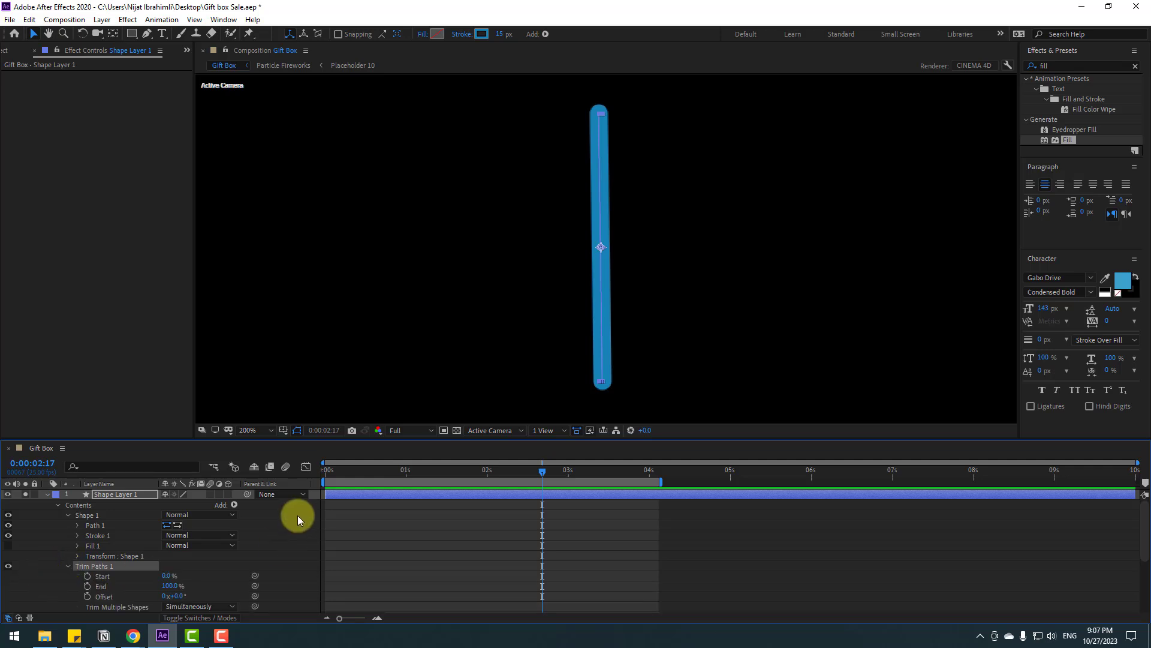
# - Start Shape Layer 1 at 0:00:02:17 and keyframe its Trim Paths Start at 100% there
pyautogui.moveTo(334, 495); pyautogui.dragTo(548, 495)
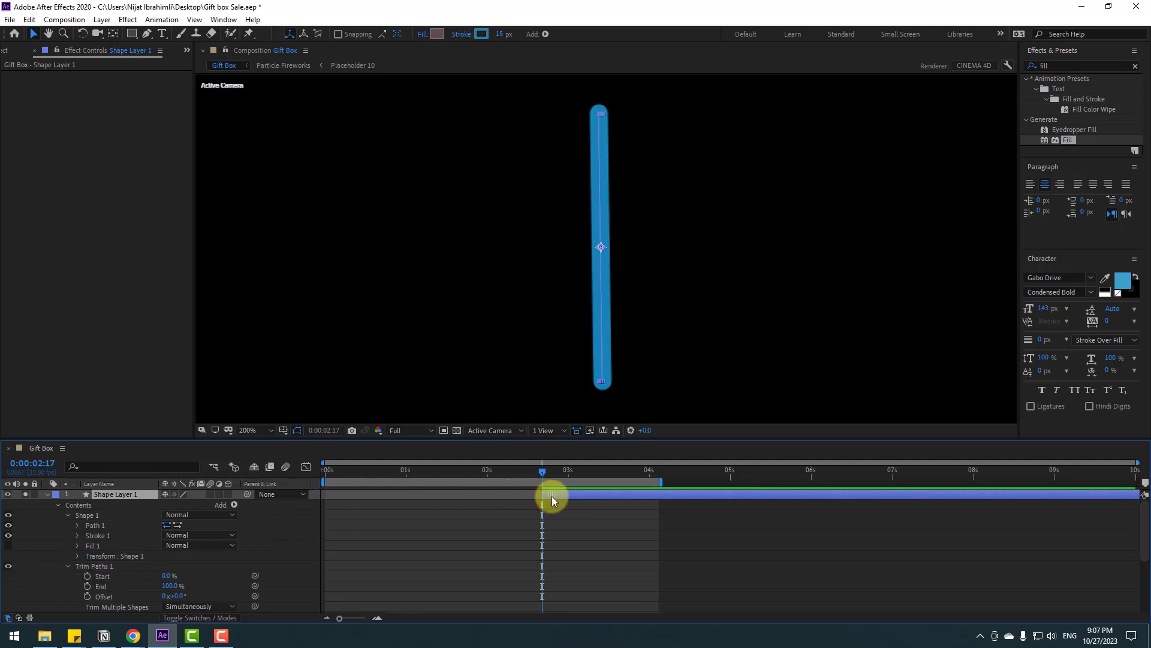
pyautogui.click(169, 585)
pyautogui.click(168, 575)
pyautogui.write('10')
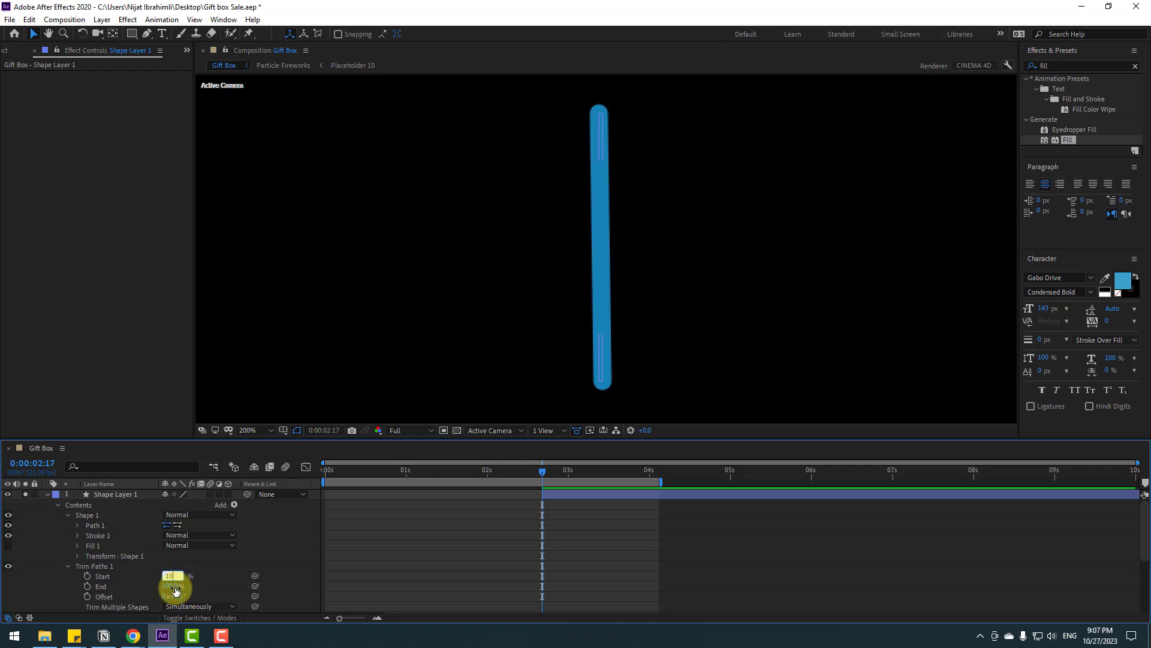
pyautogui.write('0')
pyautogui.press('Return')
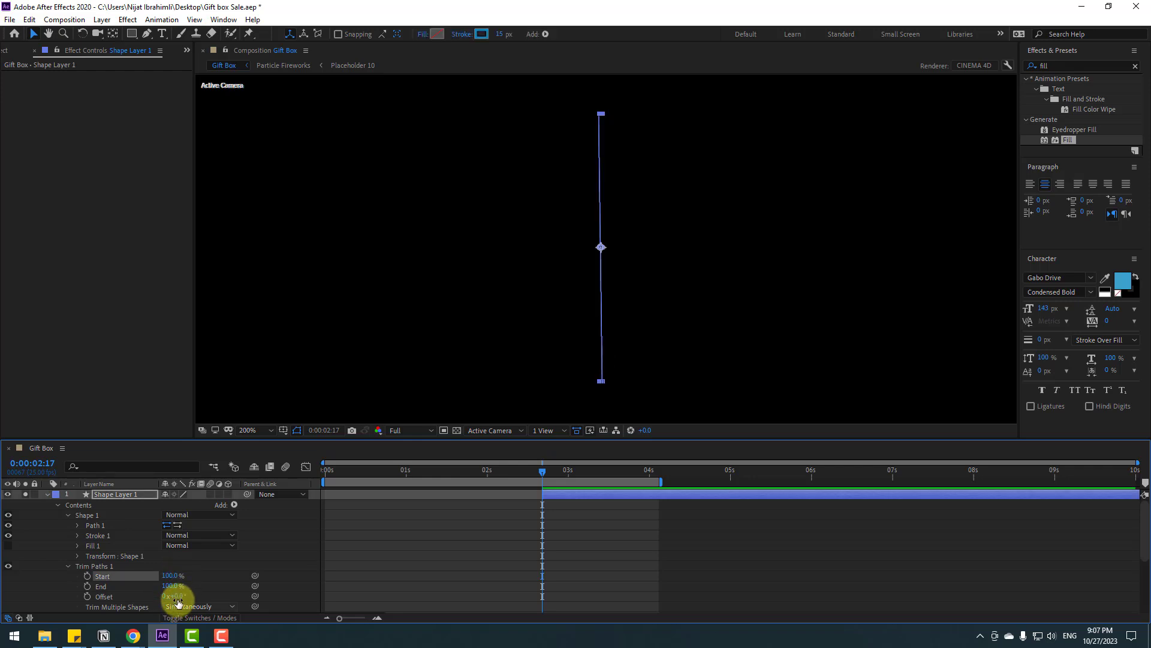
pyautogui.click(87, 576)
# - Keyframe the Trim Paths Start of Shape Layer 1 at 0% at 0:00:03:16
pyautogui.moveTo(613, 472); pyautogui.dragTo(620, 472)
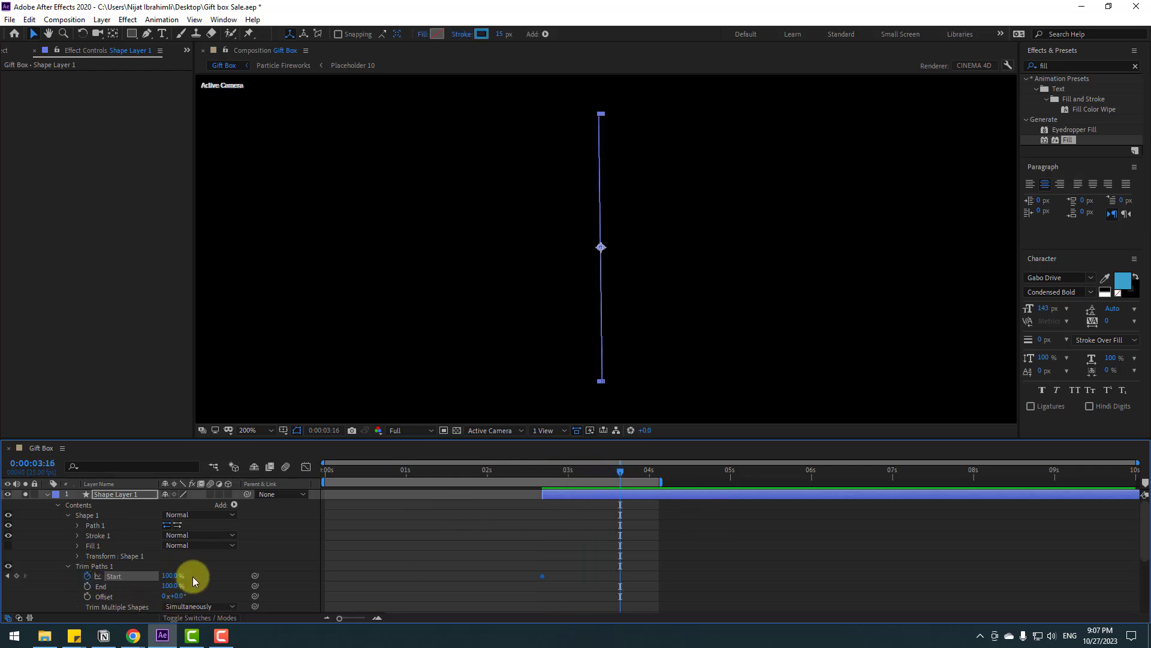
pyautogui.moveTo(173, 577)
pyautogui.mouseDown()
pyautogui.moveTo(154, 578)
pyautogui.moveTo(163, 580)
pyautogui.mouseUp()
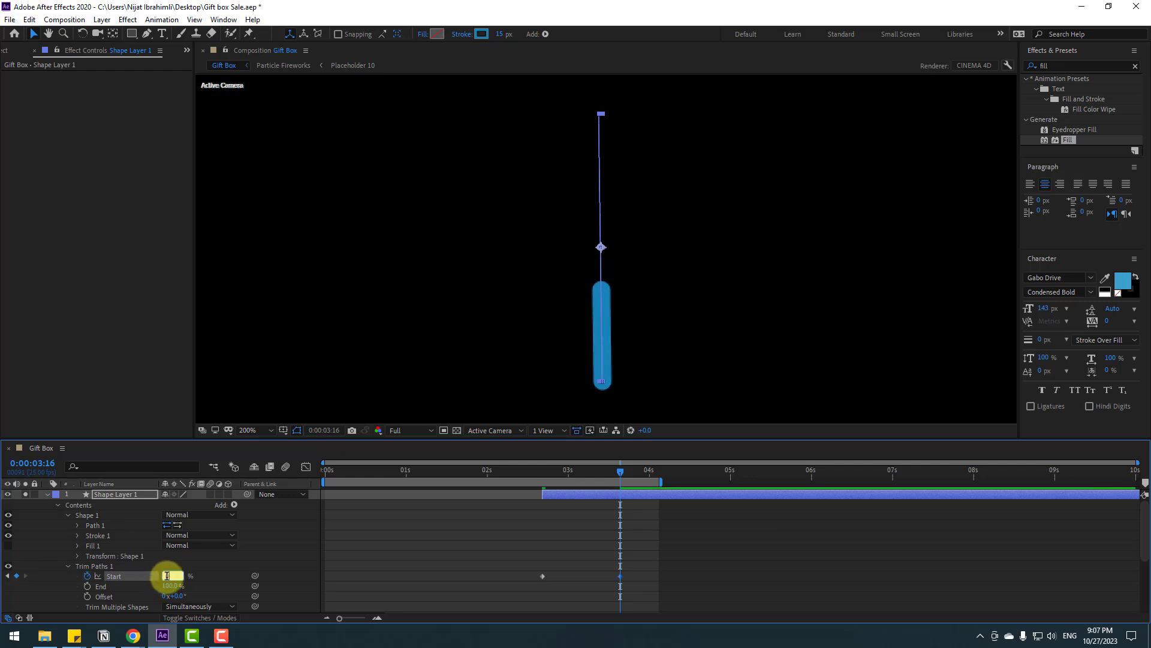
pyautogui.write('0')
pyautogui.press('Return')
# - Keyframe the Trim Paths End at 100% at 0:00:03:03 and at 0% at 0:00:04:00
pyautogui.moveTo(594, 476)
pyautogui.mouseDown()
pyautogui.moveTo(539, 476)
pyautogui.moveTo(617, 484)
pyautogui.moveTo(538, 489)
pyautogui.moveTo(578, 488)
pyautogui.mouseUp()
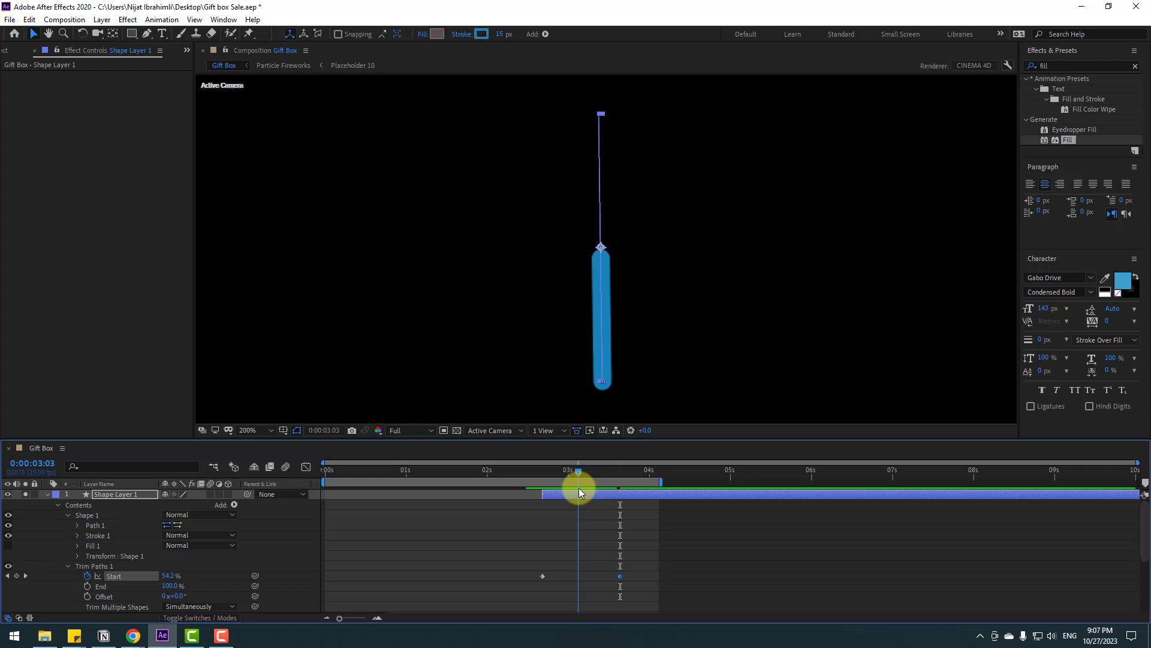
pyautogui.click(88, 586)
pyautogui.click(620, 474)
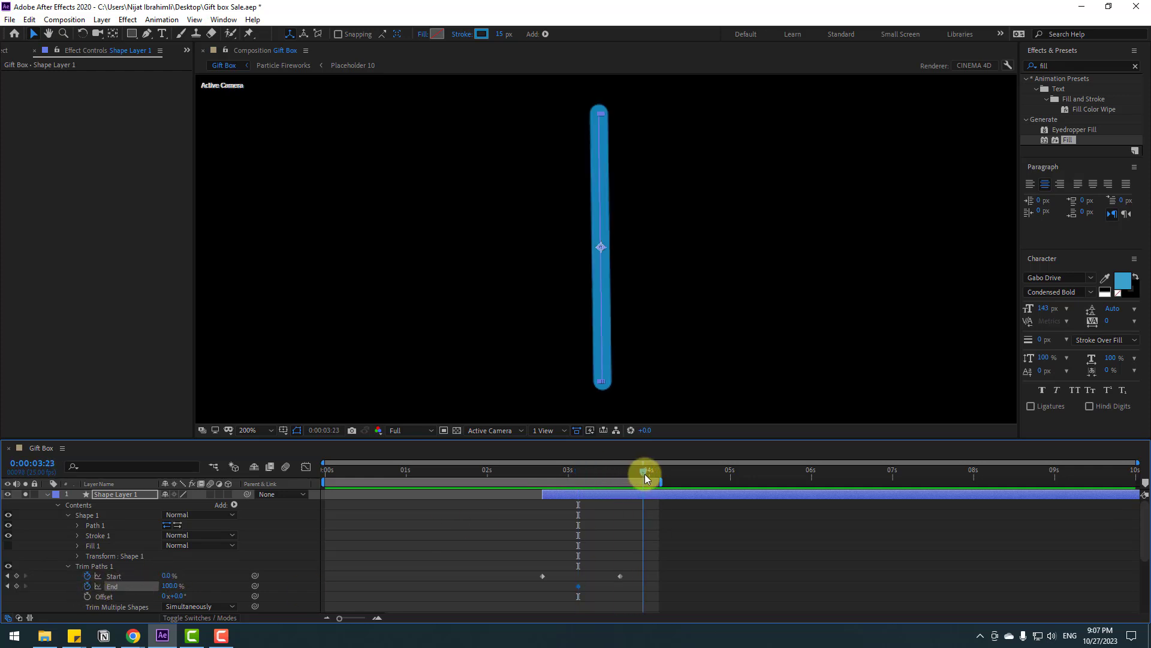
pyautogui.moveTo(646, 477); pyautogui.dragTo(648, 474)
pyautogui.write('0')
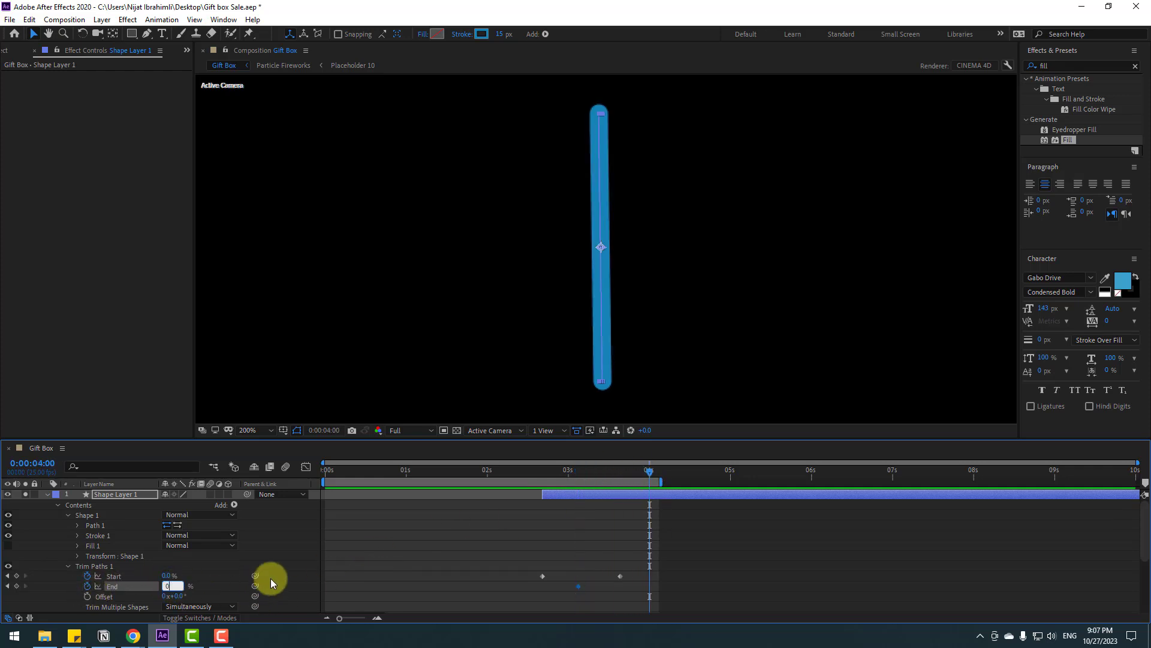
pyautogui.press('Return')
# - Apply Easy Ease to all the Trim Paths Start and End keyframes
pyautogui.moveTo(647, 570)
pyautogui.mouseDown()
pyautogui.moveTo(492, 606)
pyautogui.moveTo(541, 577)
pyautogui.mouseUp()
pyautogui.rightClick(541, 577)
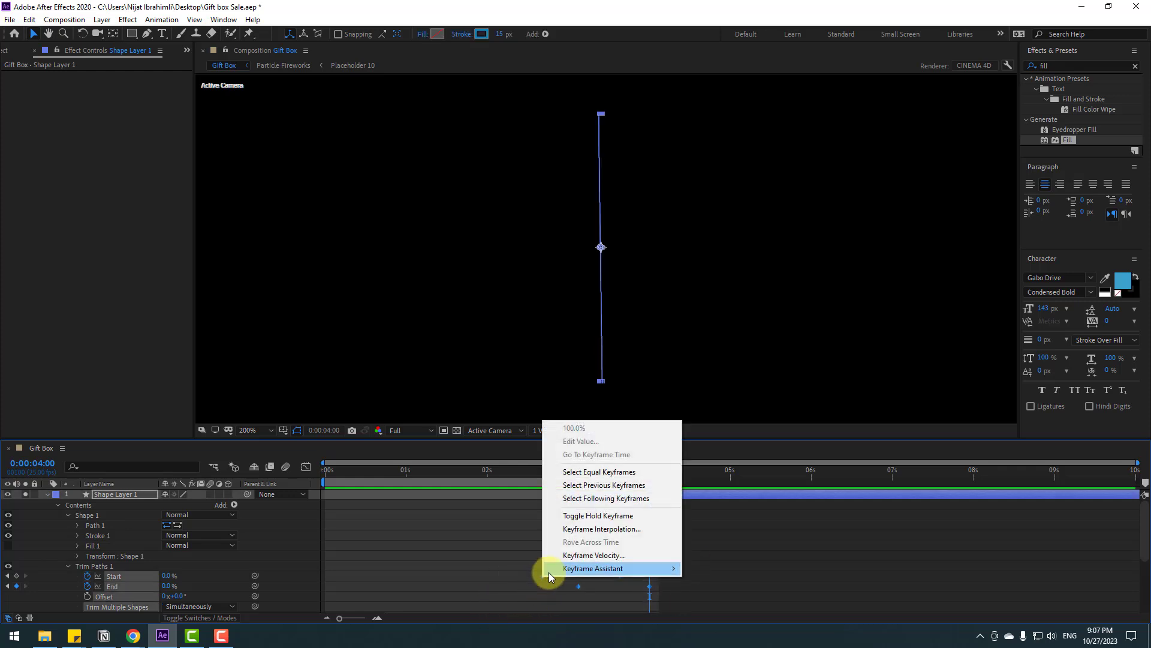
pyautogui.moveTo(606, 569)
pyautogui.click(768, 490)
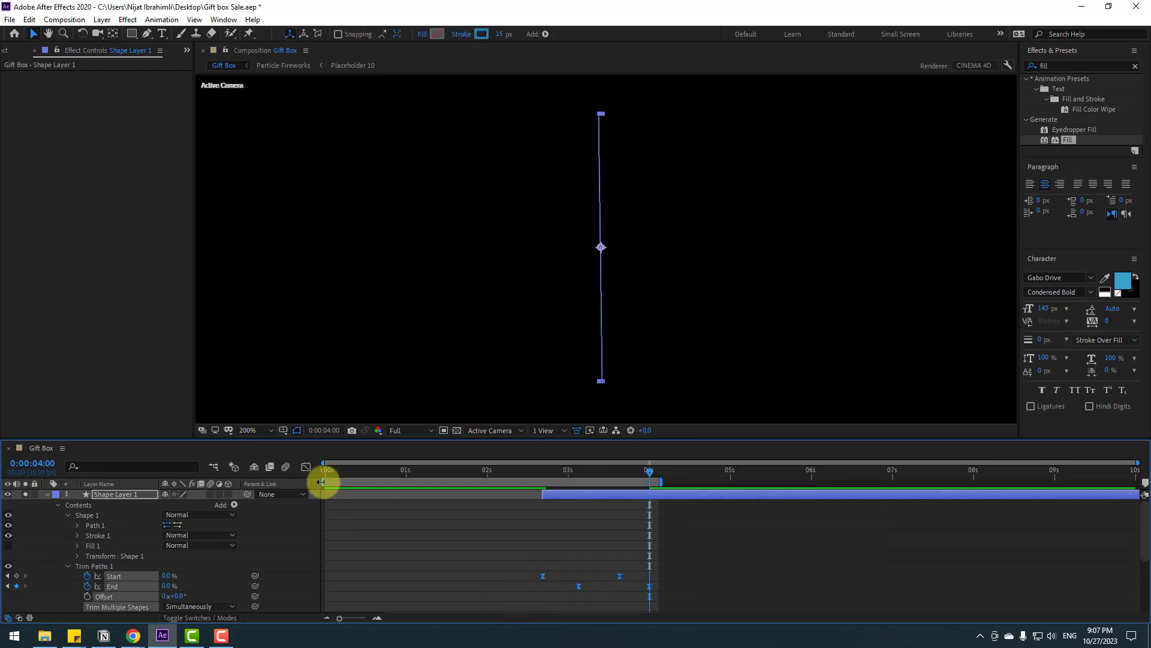
# - Set the work area from about 2.3 to 4.7 seconds around the line animation and preview it
pyautogui.moveTo(324, 482)
pyautogui.mouseDown()
pyautogui.moveTo(570, 483)
pyautogui.moveTo(513, 482)
pyautogui.mouseUp()
pyautogui.moveTo(659, 483); pyautogui.dragTo(702, 482)
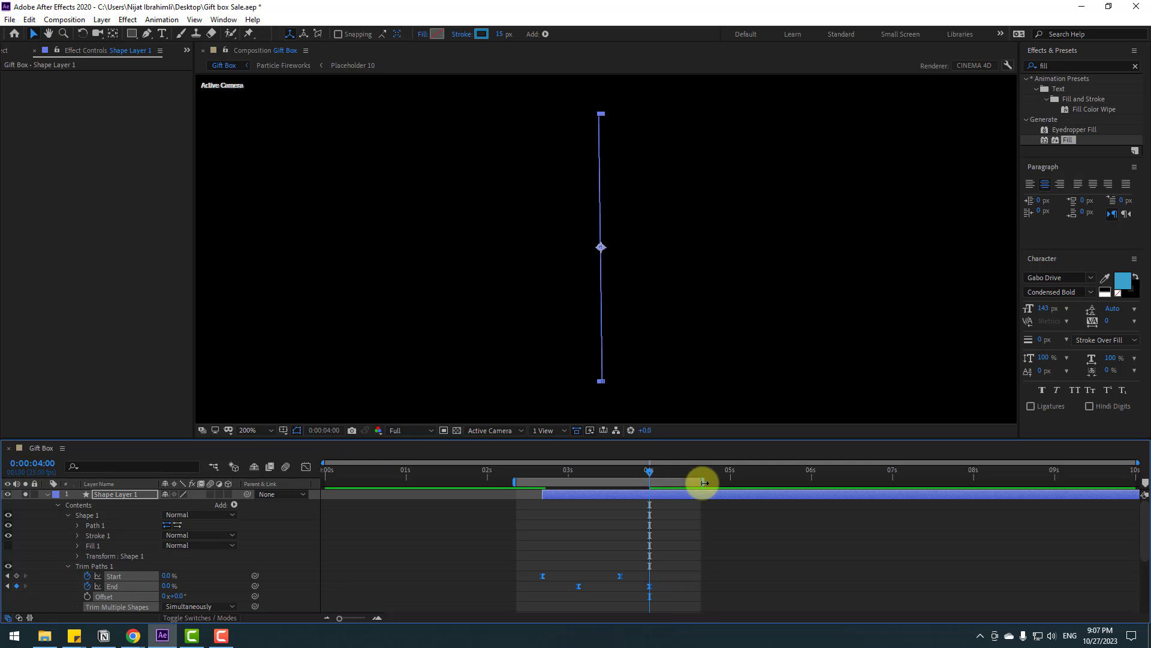
pyautogui.press('space')
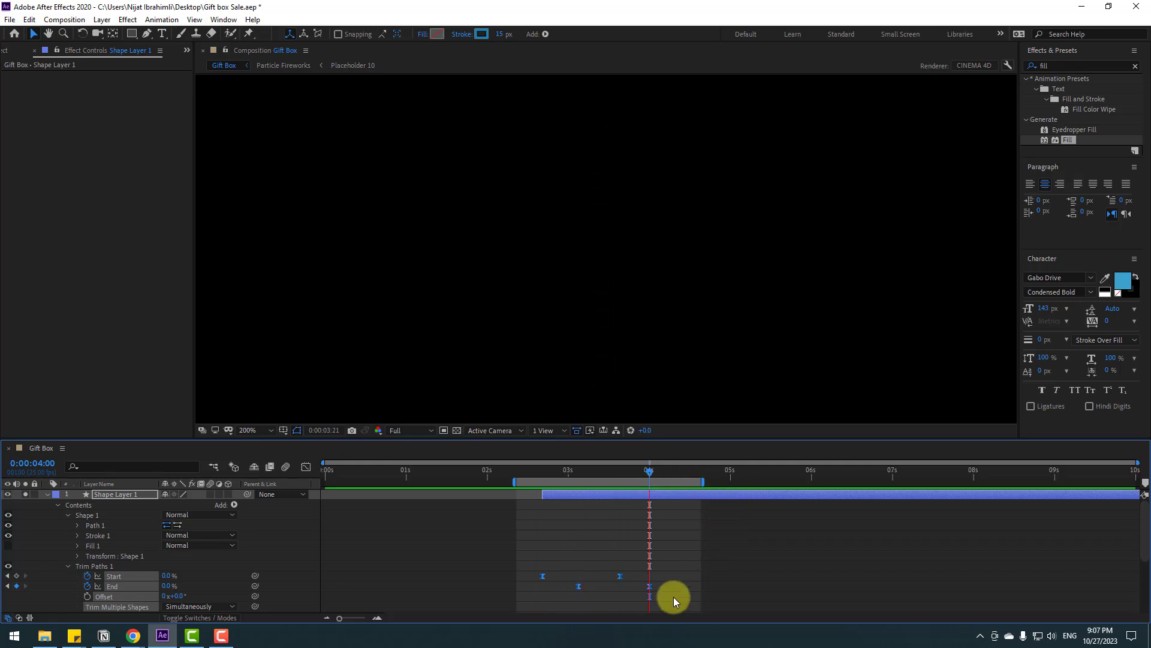
pyautogui.press('space')
# - Compress the Trim Paths keyframes proportionally until the last End keyframe falls at about 0:00:03:07, previewing the line's speed
pyautogui.moveTo(679, 569); pyautogui.dragTo(528, 588)
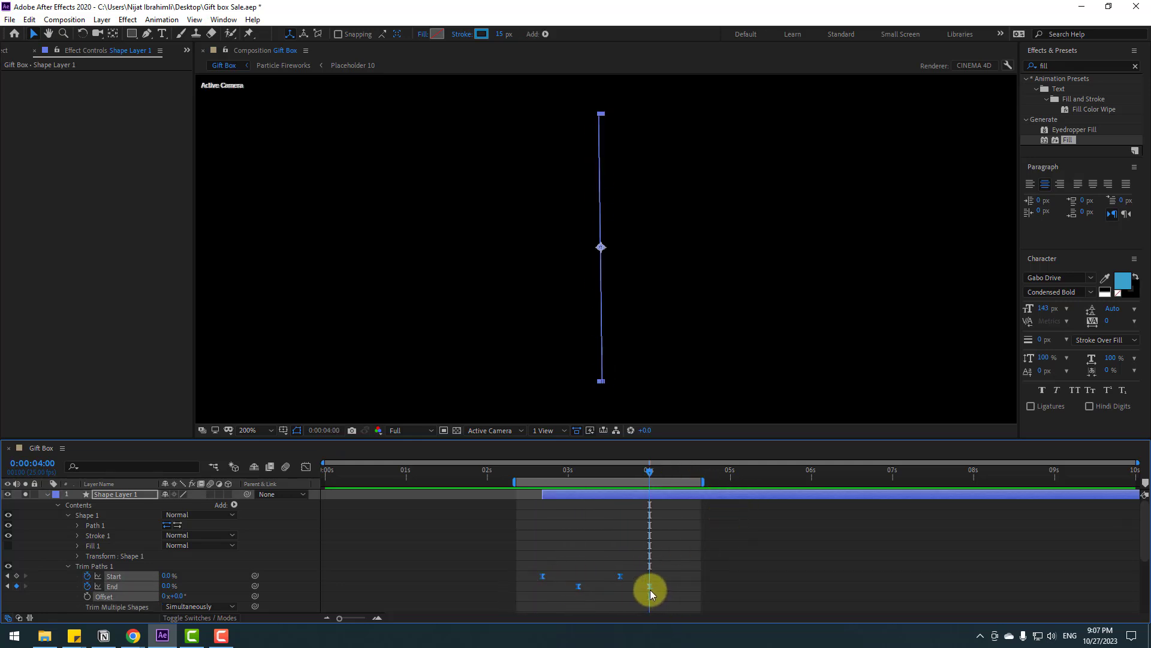
pyautogui.moveTo(649, 587); pyautogui.dragTo(611, 586)
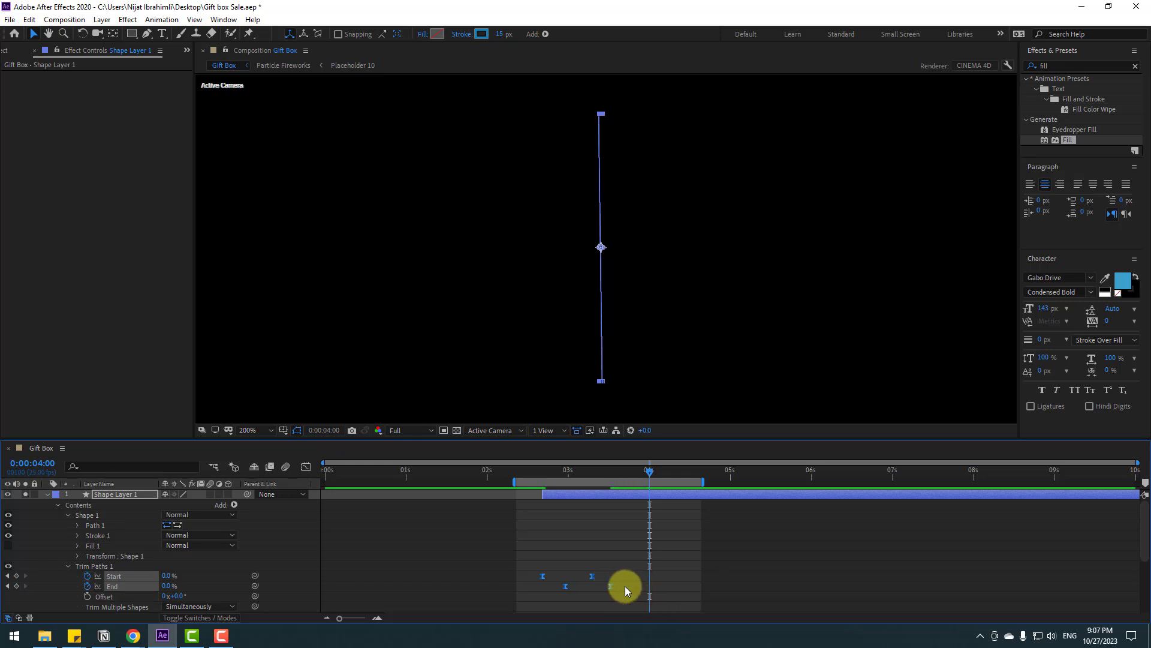
pyautogui.press('space')
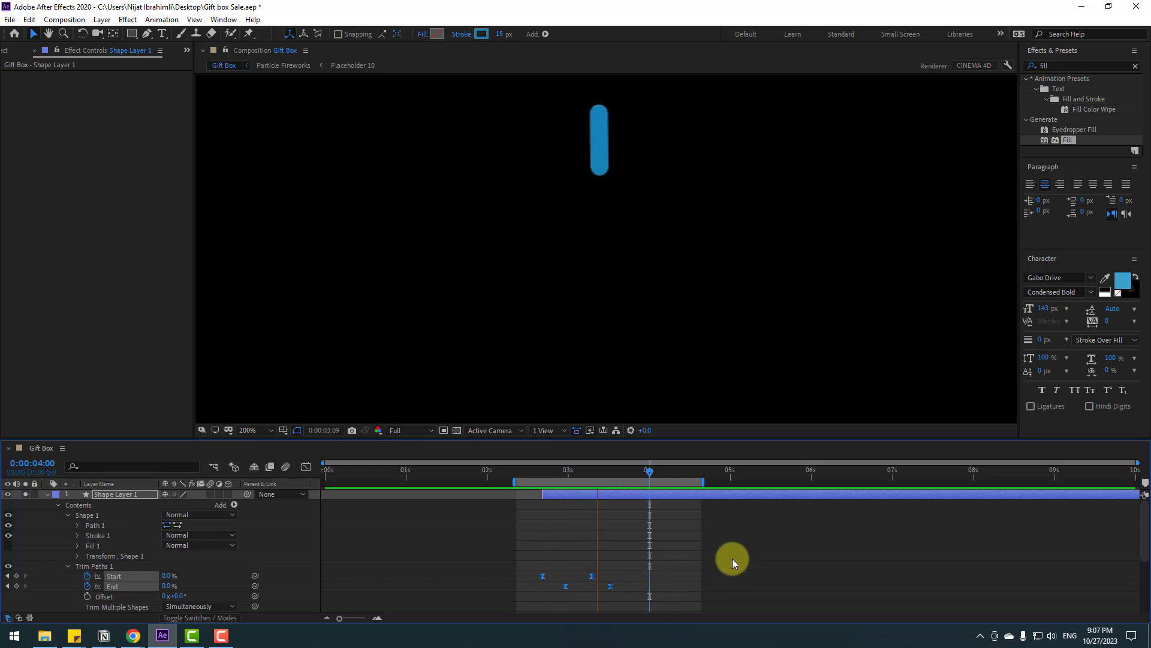
pyautogui.press('space')
pyautogui.moveTo(611, 587); pyautogui.dragTo(590, 586)
pyautogui.press('space')
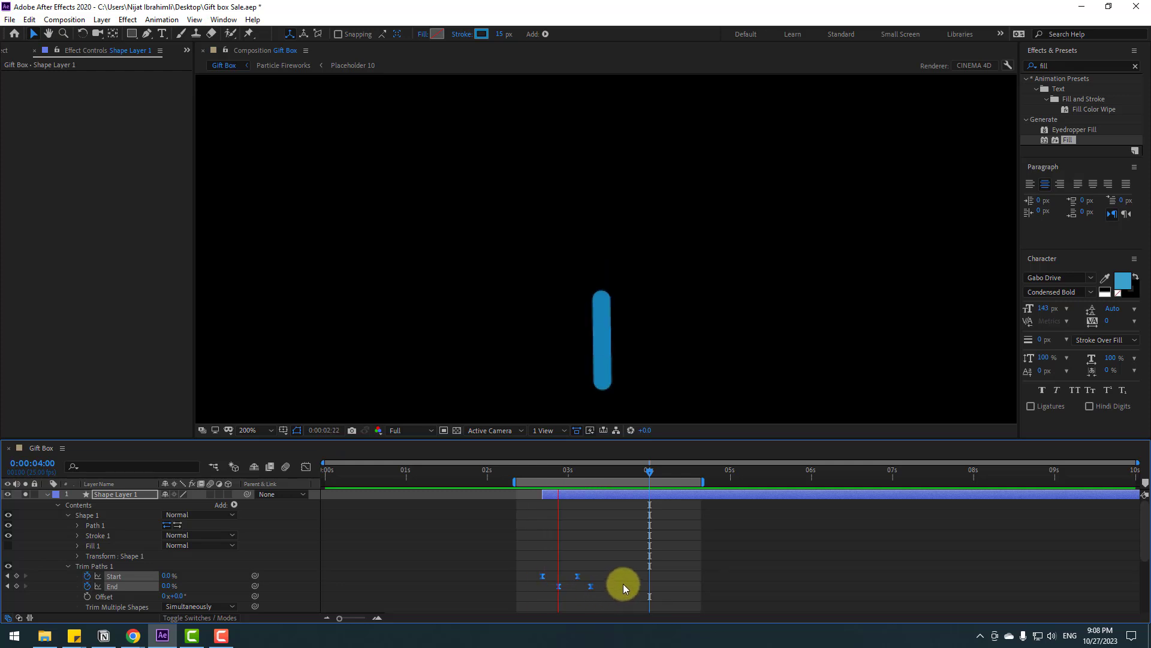
pyautogui.press('space')
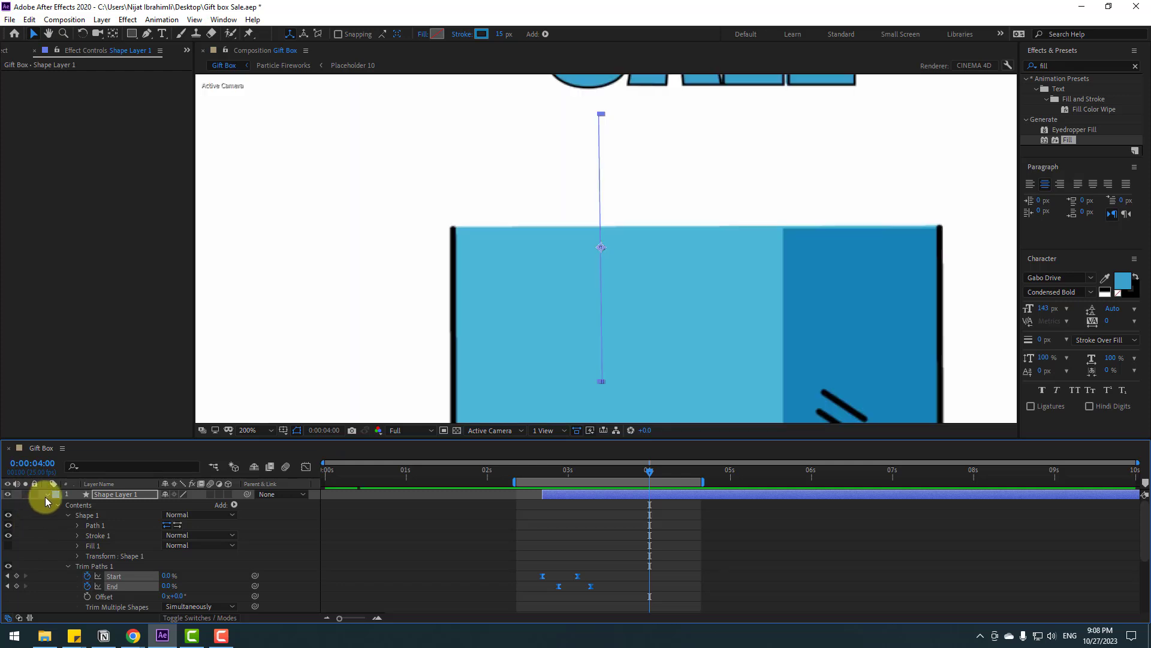
# - Collapse Shape Layer 1's properties and set the composition view to Quarter resolution and Fit up to 100%
pyautogui.click(46, 494)
pyautogui.click(392, 431)
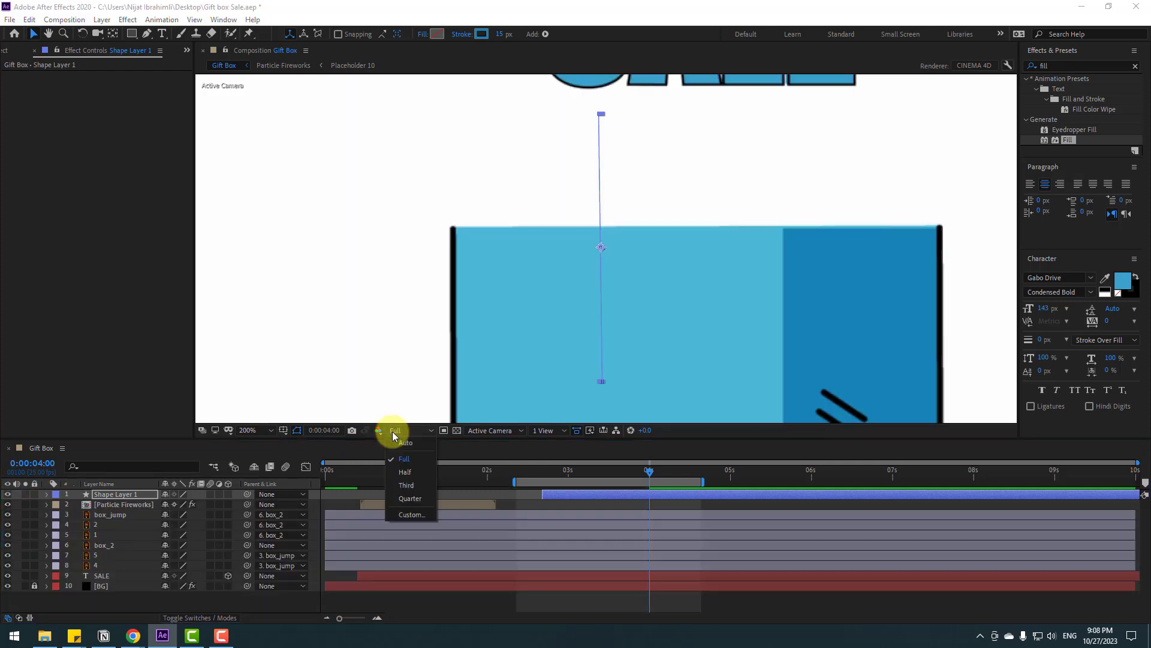
pyautogui.click(397, 498)
pyautogui.click(258, 427)
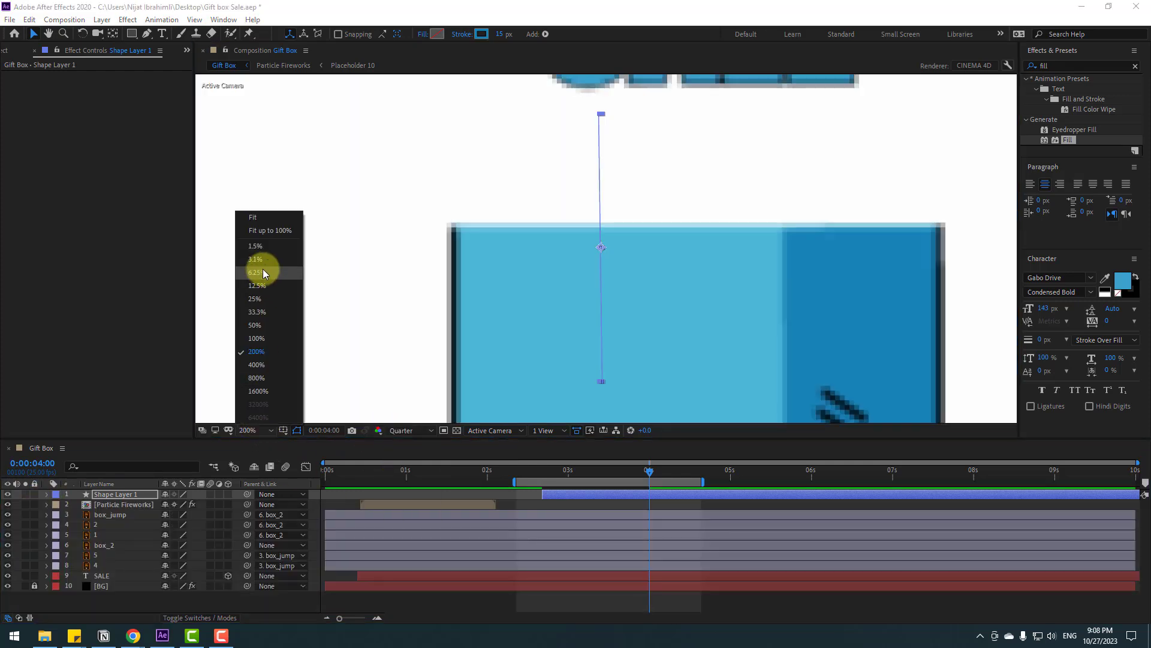
pyautogui.click(272, 229)
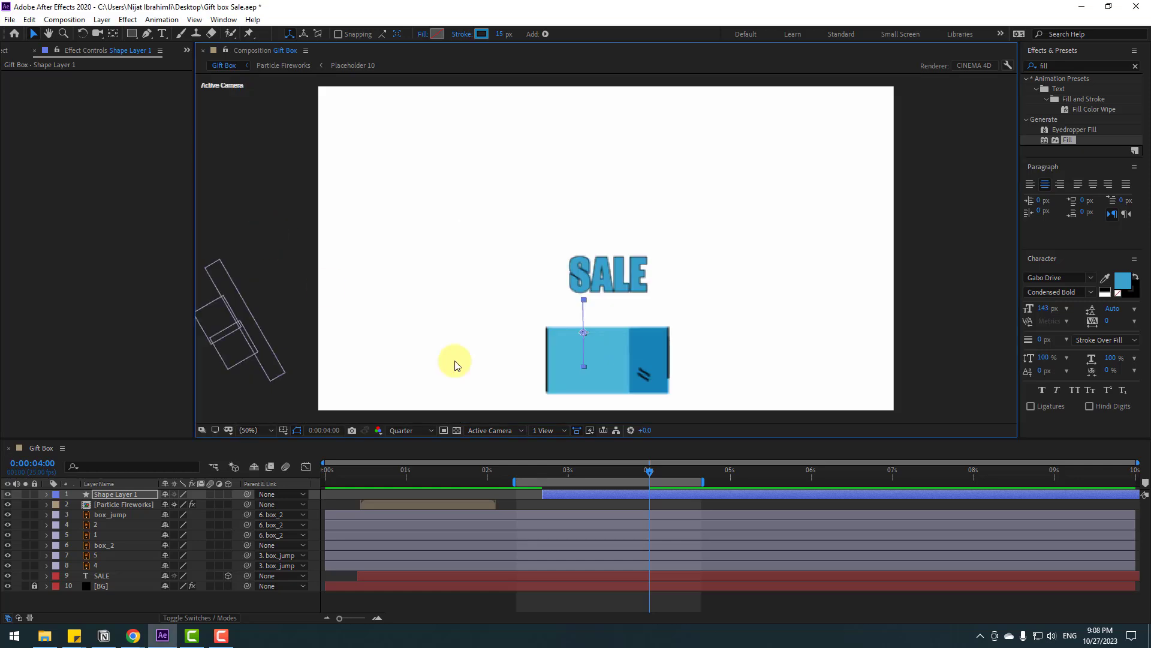
# - Start Shape Layer 1 together with the SALE layer at about 0:00:00:10 and center its line between the SALE text and the box
pyautogui.moveTo(542, 470); pyautogui.dragTo(380, 475)
pyautogui.moveTo(558, 494); pyautogui.dragTo(371, 489)
pyautogui.click(348, 472)
pyautogui.moveTo(368, 470); pyautogui.dragTo(393, 470)
pyautogui.moveTo(584, 342); pyautogui.dragTo(587, 320)
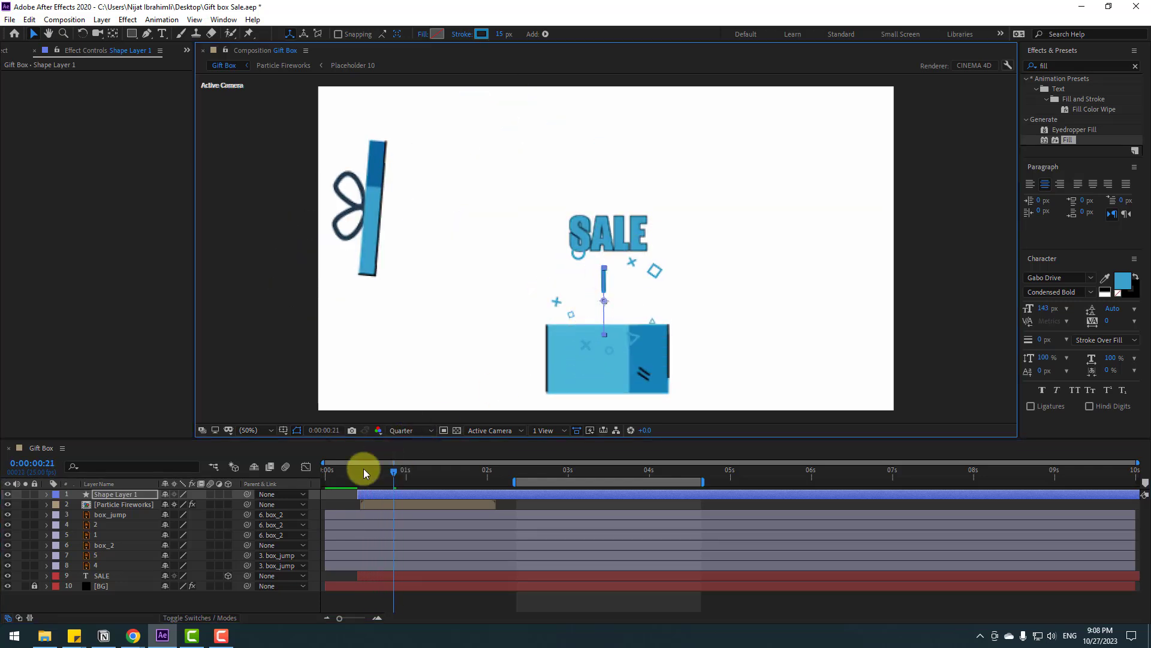
# - Move Shape Layer 1 below the SALE layer and above BG in the layer stack
pyautogui.moveTo(363, 469); pyautogui.dragTo(386, 459)
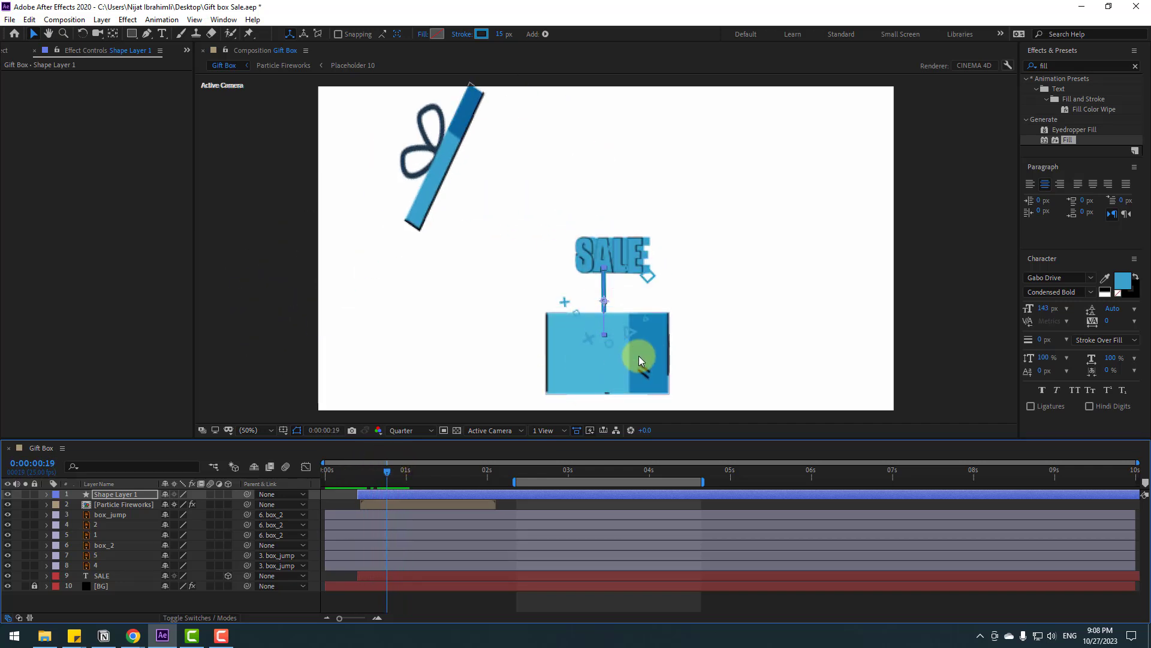
pyautogui.press('.')
pyautogui.moveTo(113, 496); pyautogui.dragTo(126, 577)
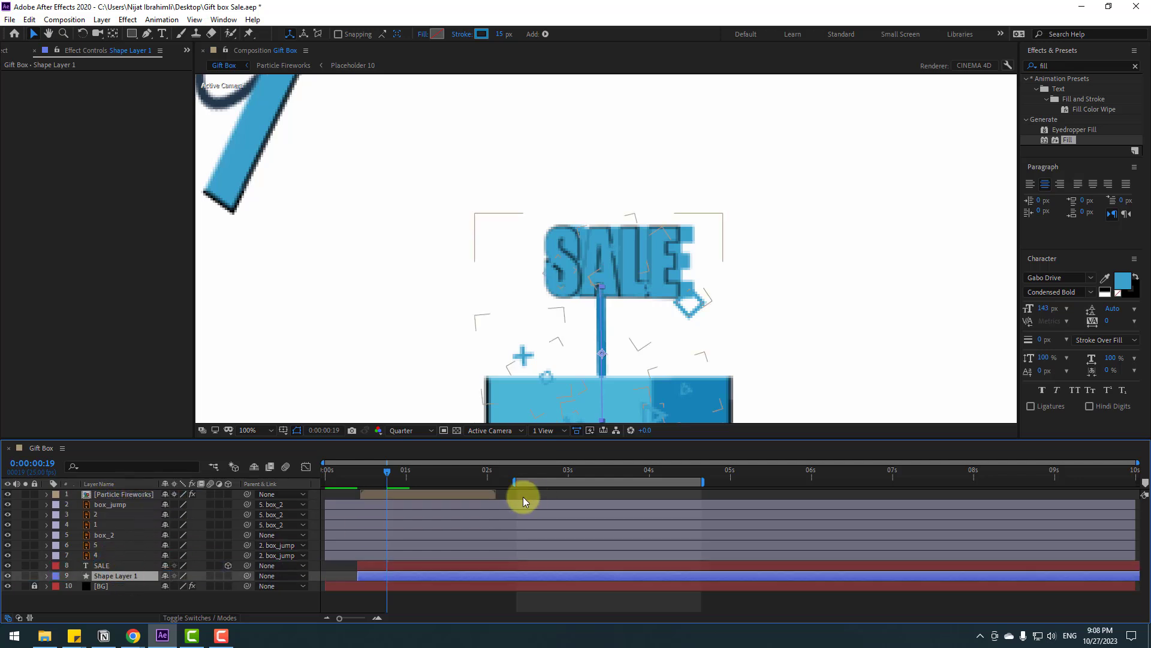
# - Shift the work area to begin at 0 seconds and preview the gift box animation with the line
pyautogui.scroll(-2, 476, 321)
pyautogui.moveTo(554, 475); pyautogui.dragTo(342, 484)
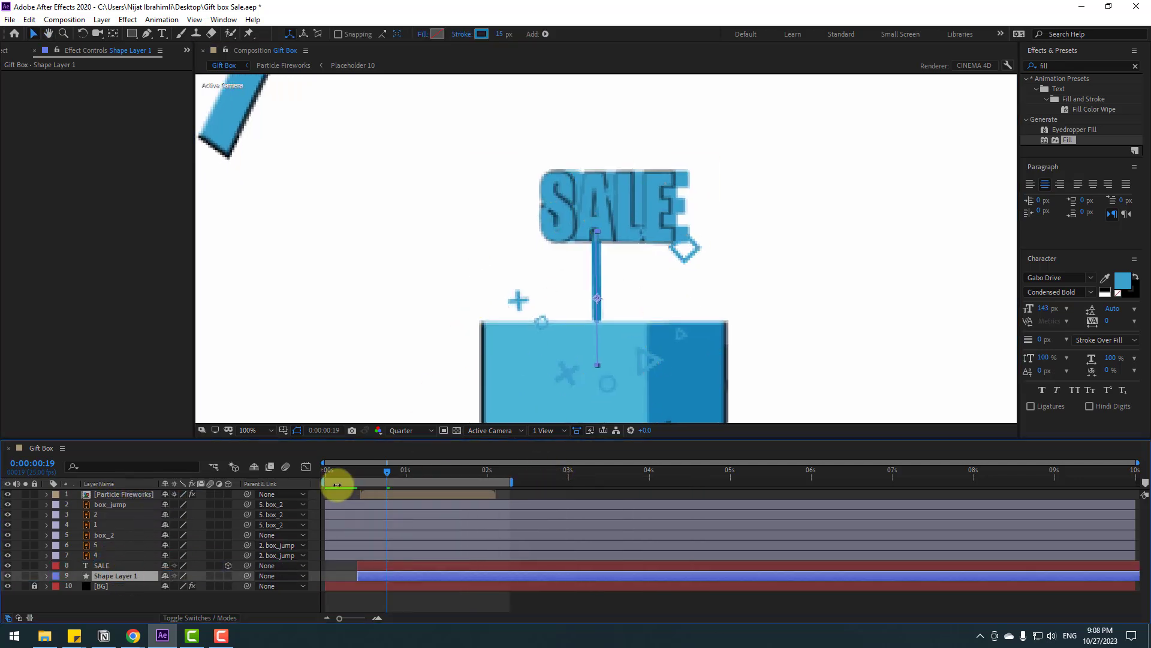
pyautogui.press('space')
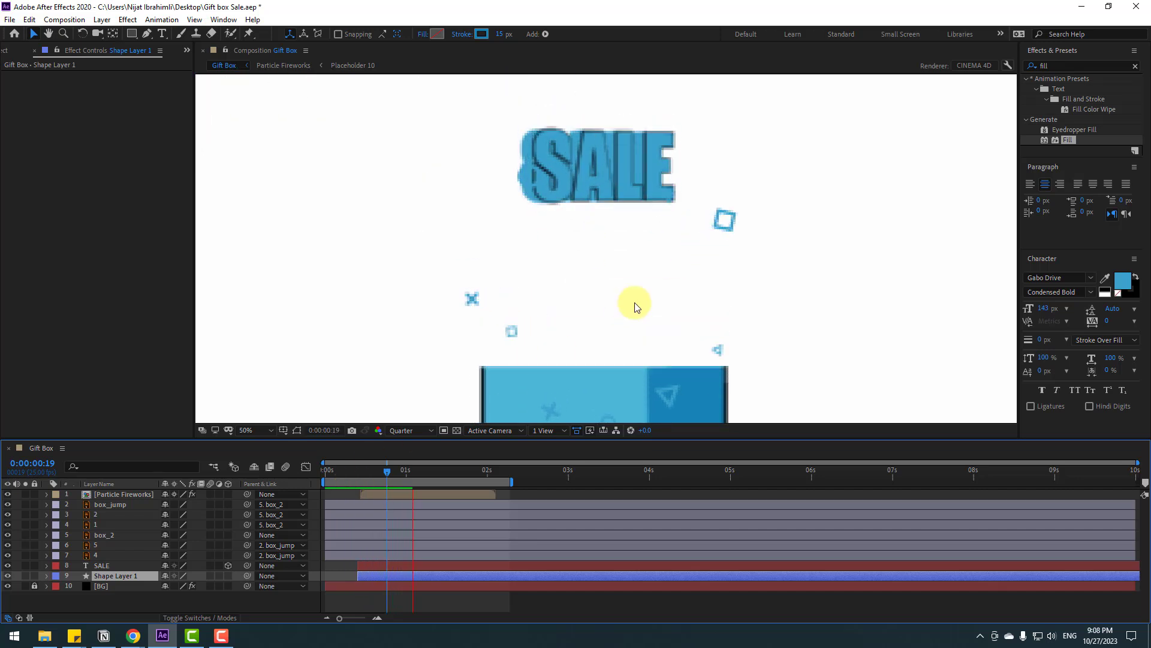
pyautogui.scroll(-2, 633, 305)
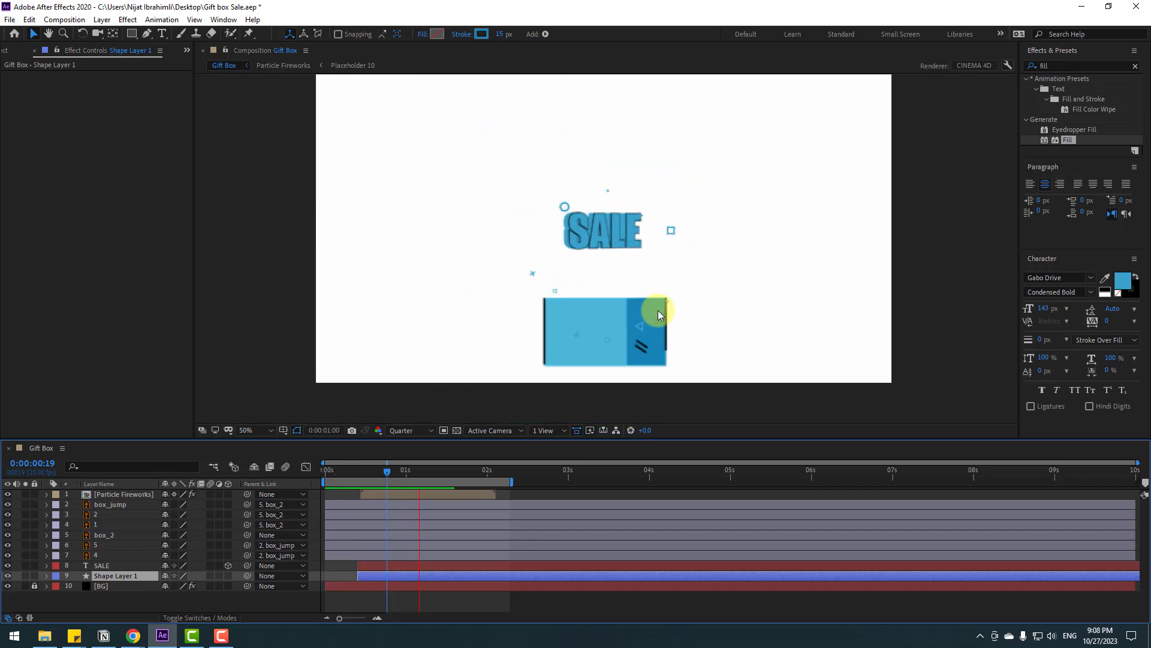
# - Delay Shape Layer 1 to start at about 0:00:00:12 and check the line's timing against the SALE text
pyautogui.moveTo(376, 465)
pyautogui.mouseDown()
pyautogui.moveTo(355, 473)
pyautogui.moveTo(390, 473)
pyautogui.mouseUp()
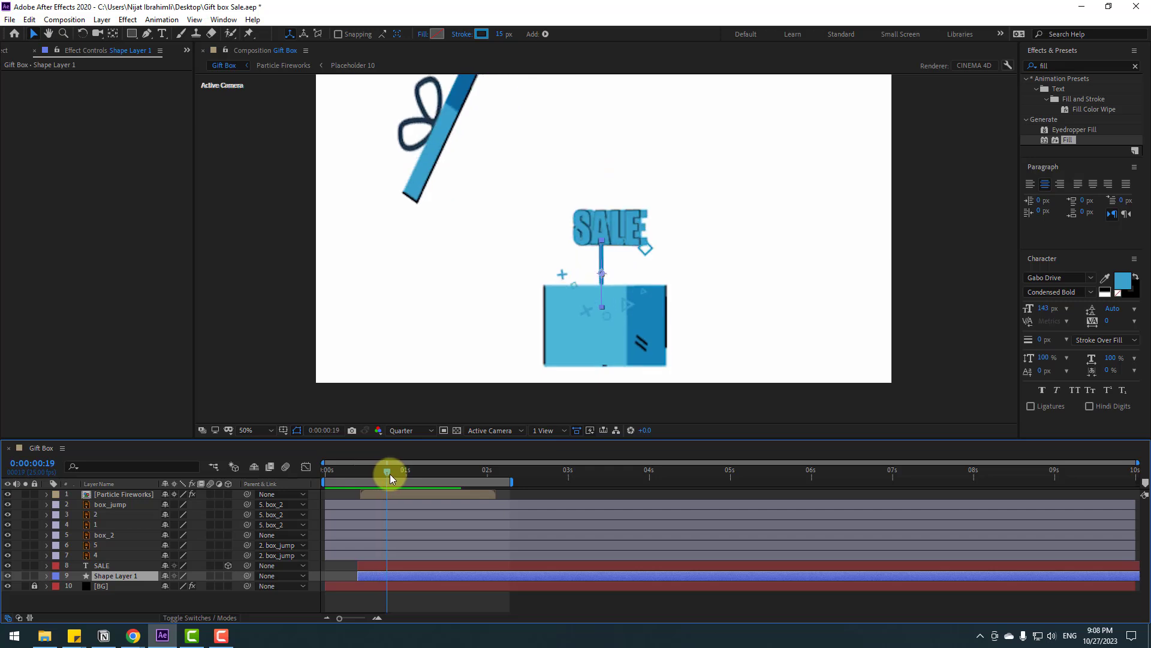
pyautogui.moveTo(376, 574); pyautogui.dragTo(385, 570)
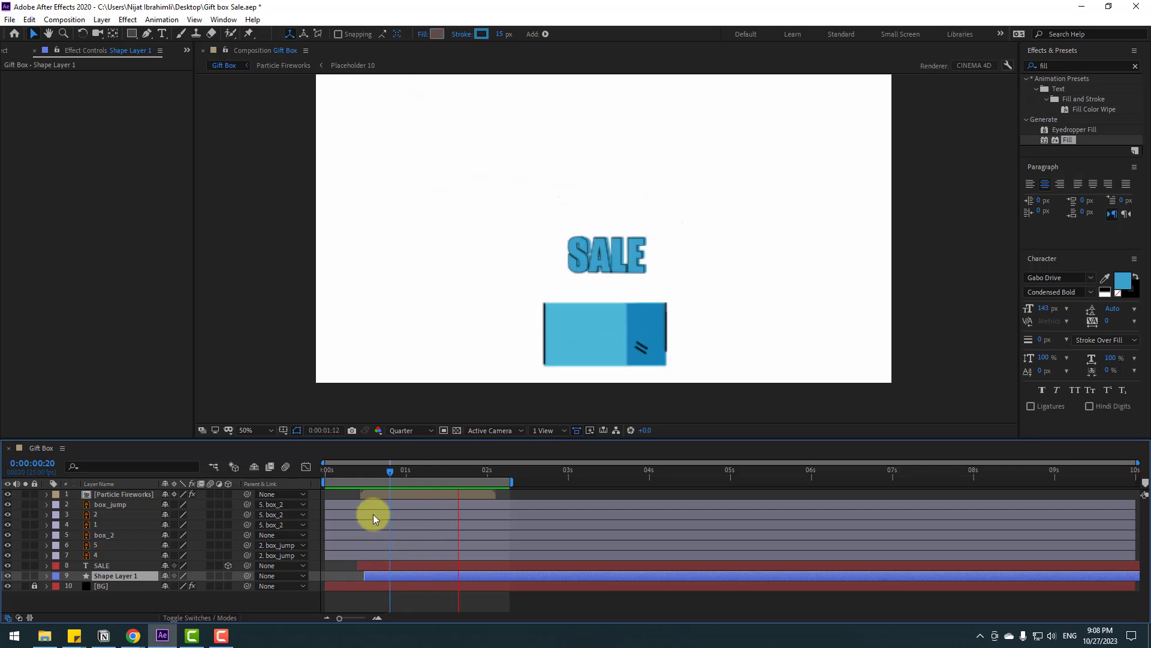
pyautogui.moveTo(359, 469); pyautogui.dragTo(390, 472)
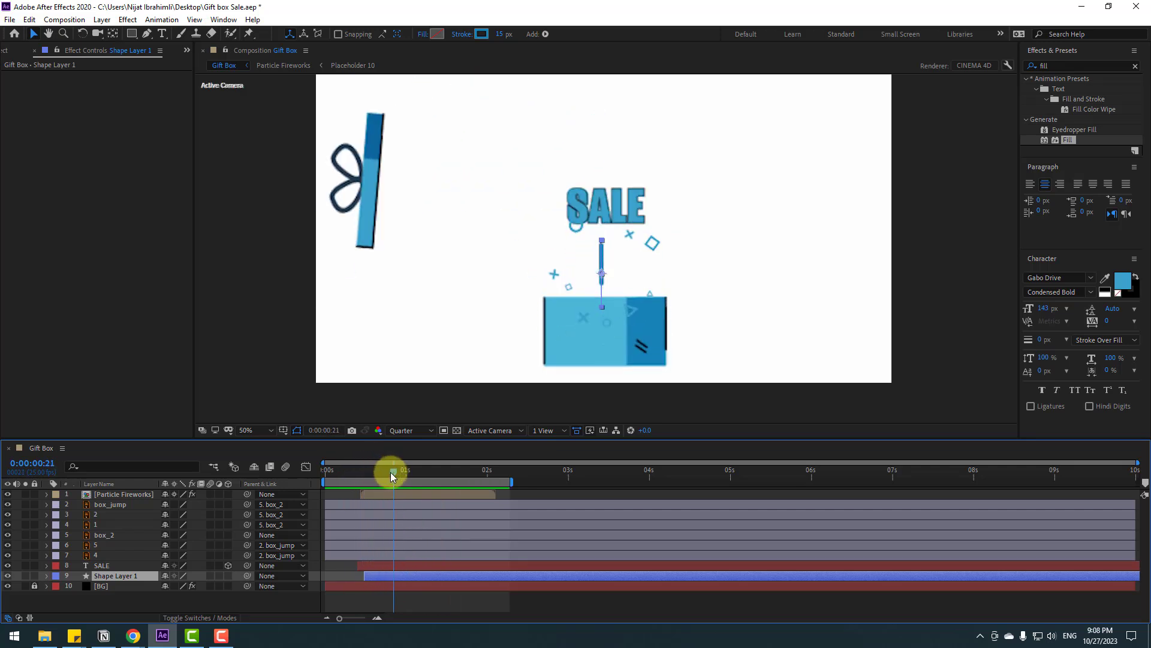
# - Set the stroke width of the line in Shape Layer 1 to 25 px
pyautogui.scroll(4, 640, 233)
pyautogui.scroll(-2, 636, 248)
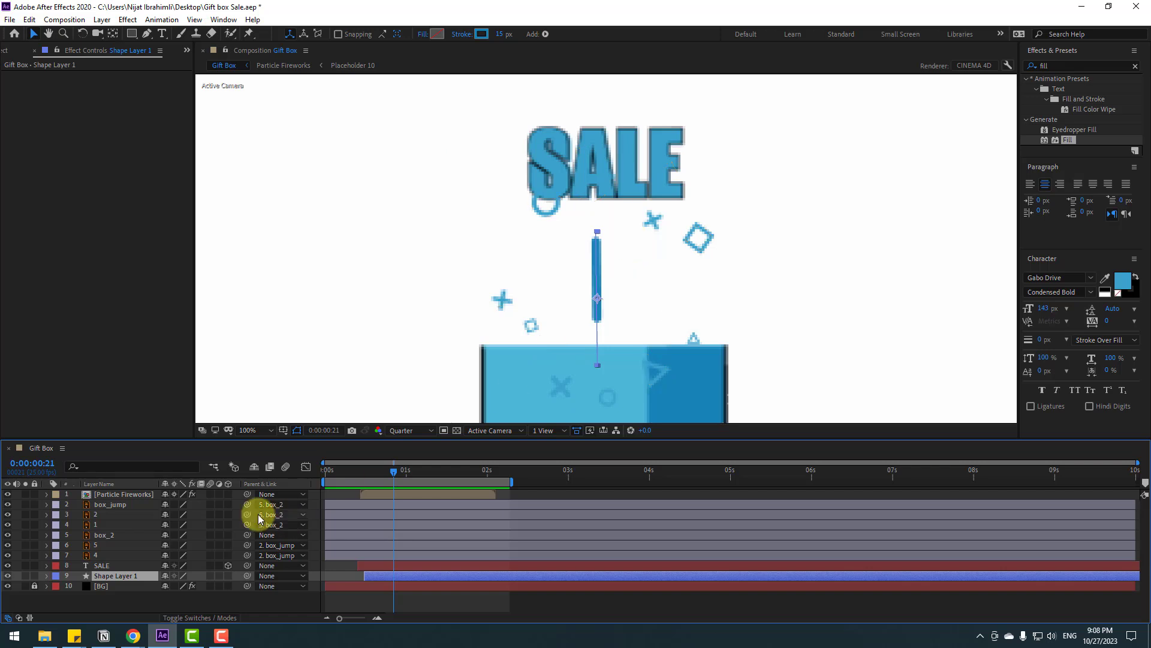
pyautogui.press(',')
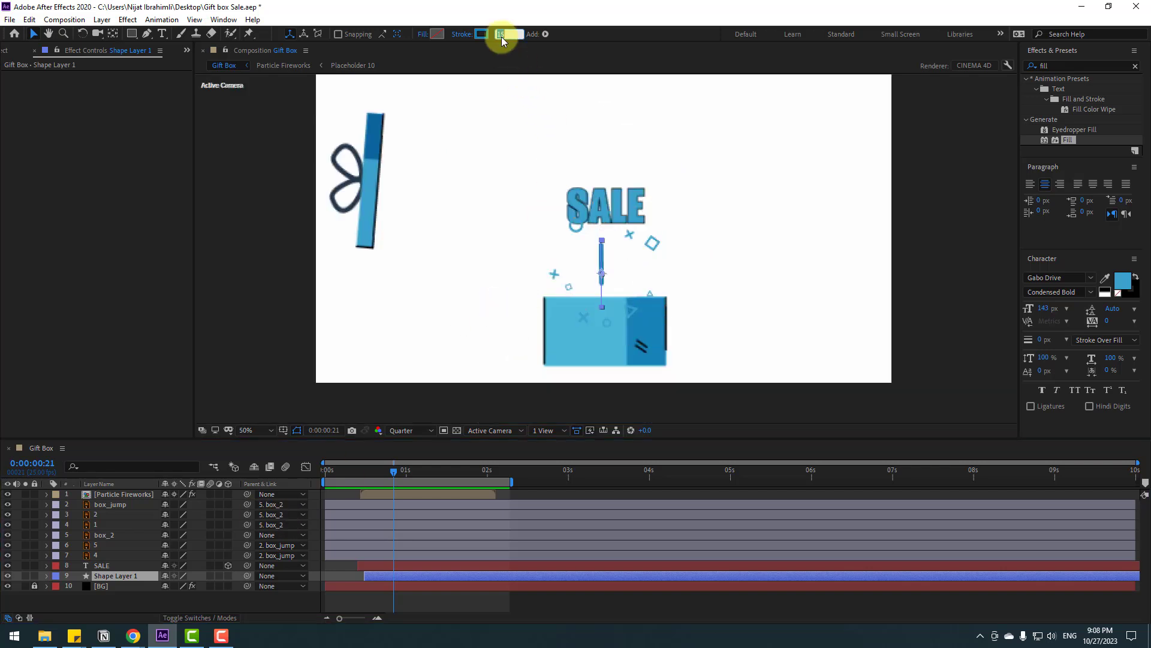
pyautogui.click(577, 597)
pyautogui.press('.')
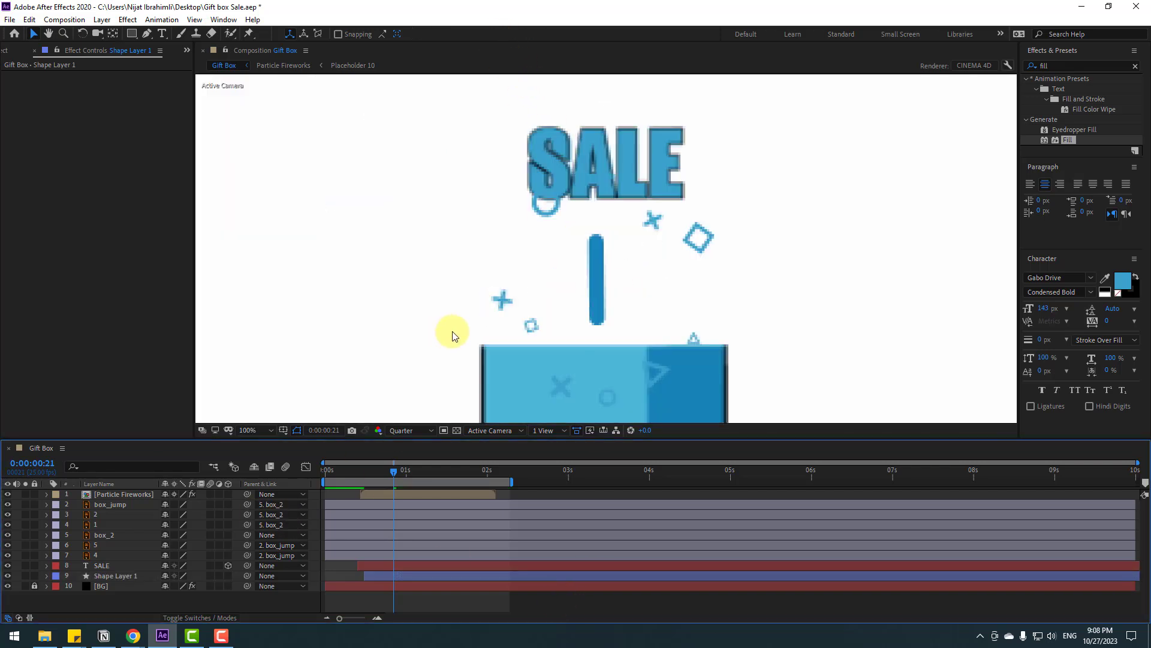
# - Rename Shape Layer 1 as line and save the project
pyautogui.click(111, 577)
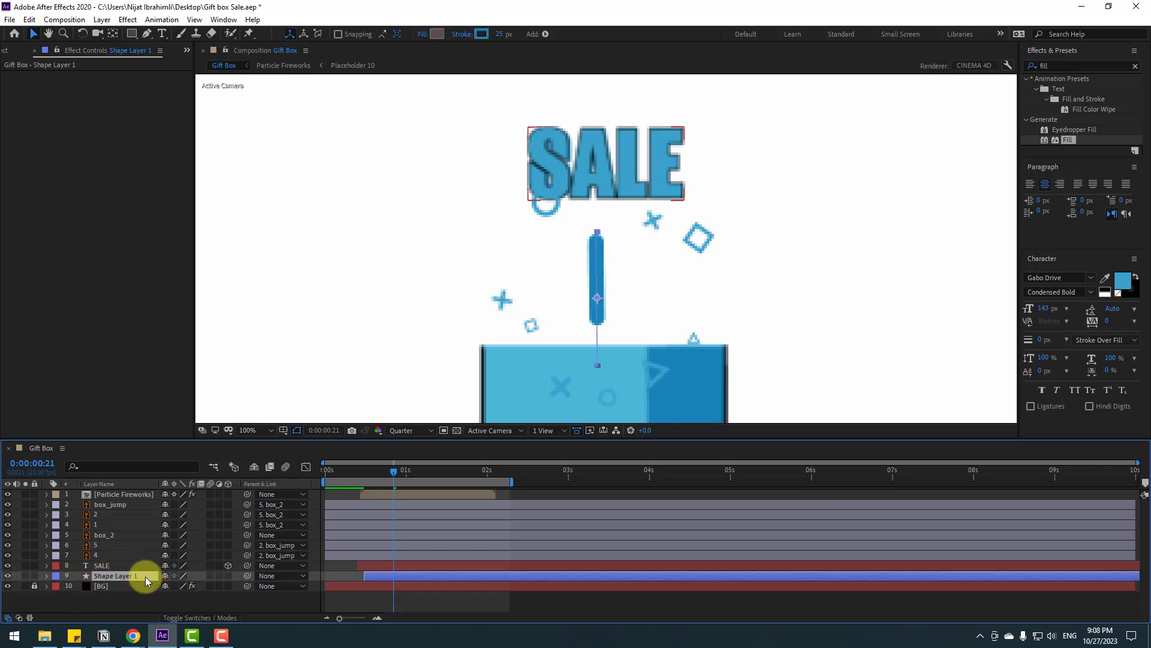
pyautogui.write('line')
pyautogui.press('Return')
pyautogui.hotkey('ctrl', 's')
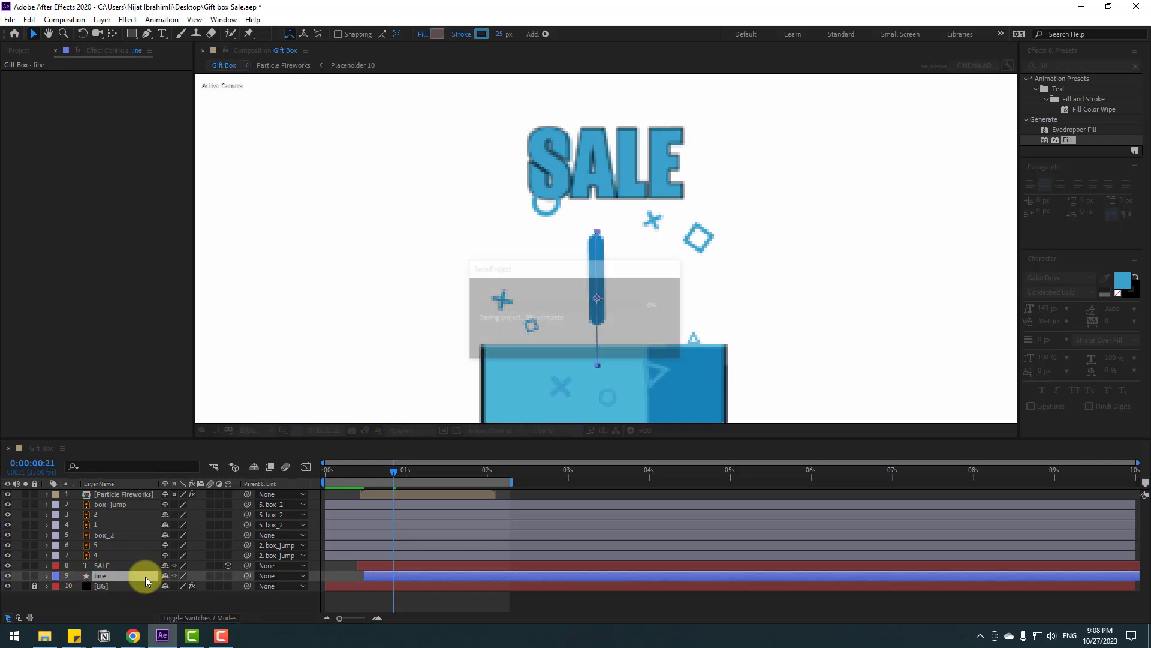
# - Duplicate the line layer, place the copy to the right and slightly lower, and start it about one frame after the original
pyautogui.hotkey('ctrl', 'd')
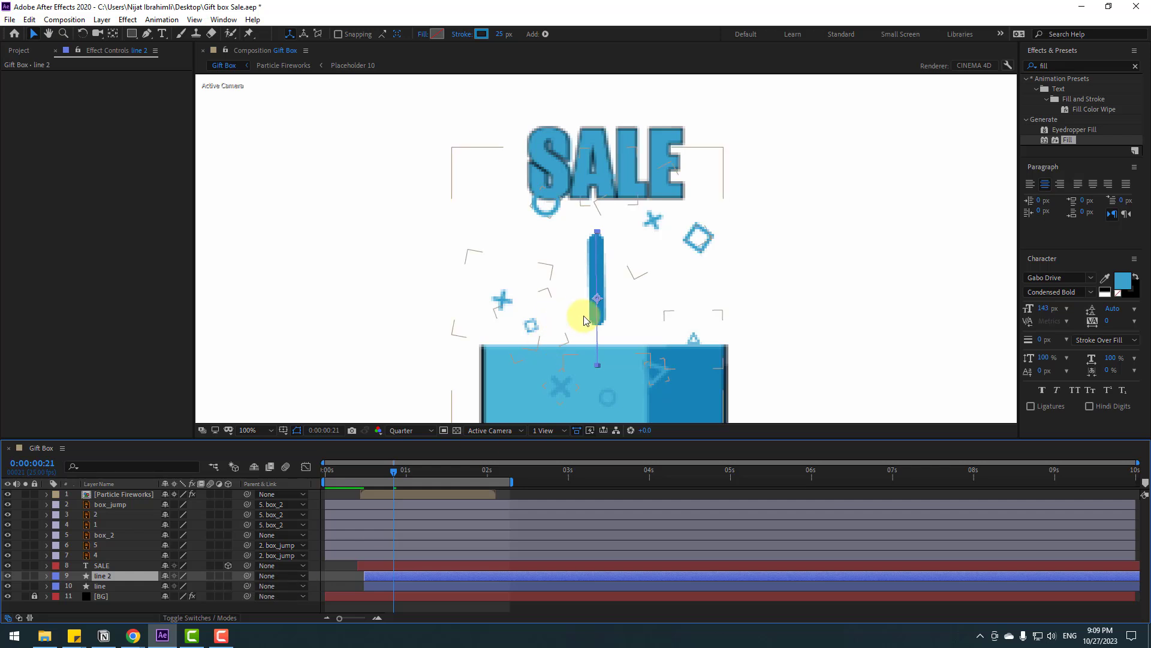
pyautogui.moveTo(597, 303); pyautogui.dragTo(660, 329)
pyautogui.click(332, 598)
pyautogui.click(379, 577)
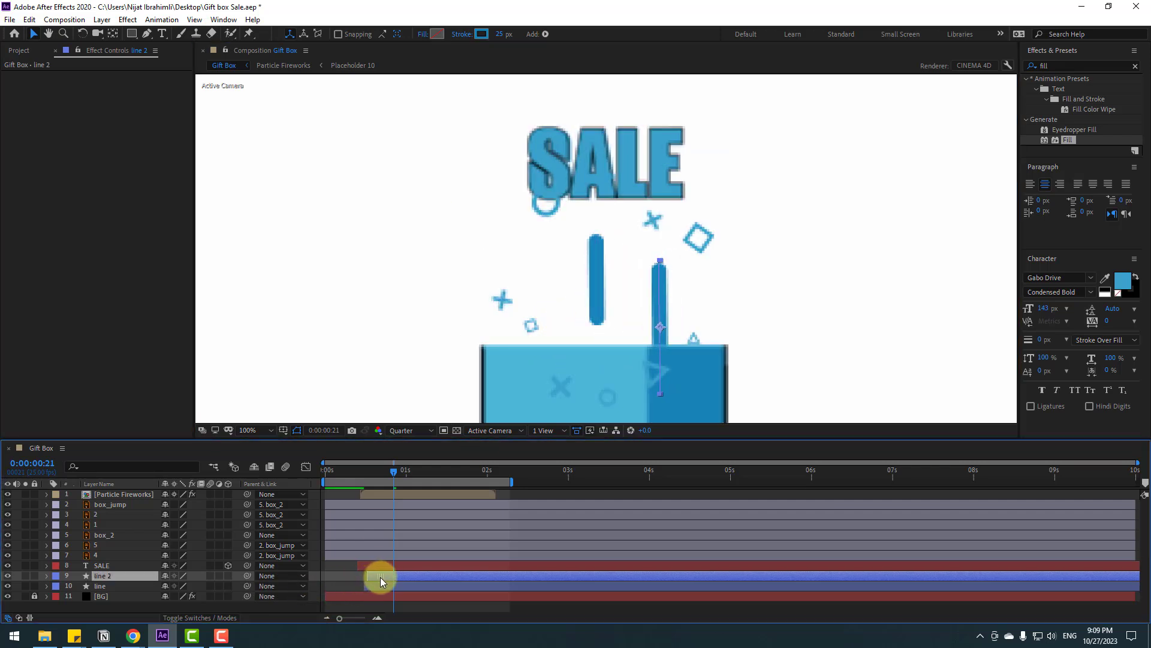
# - Duplicate the right line, place the copy left of the middle line, delay it by about one frame and preview the animation
pyautogui.hotkey('ctrl', 'd')
pyautogui.click(660, 326)
pyautogui.moveTo(660, 326); pyautogui.dragTo(550, 329)
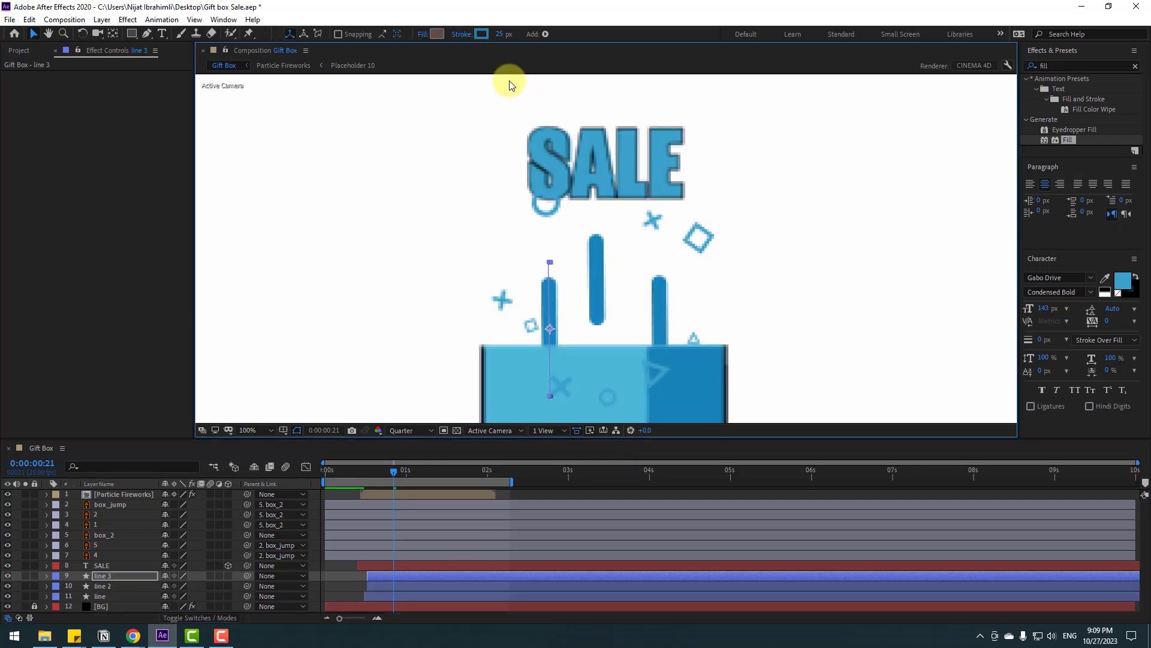
pyautogui.moveTo(373, 575); pyautogui.dragTo(379, 573)
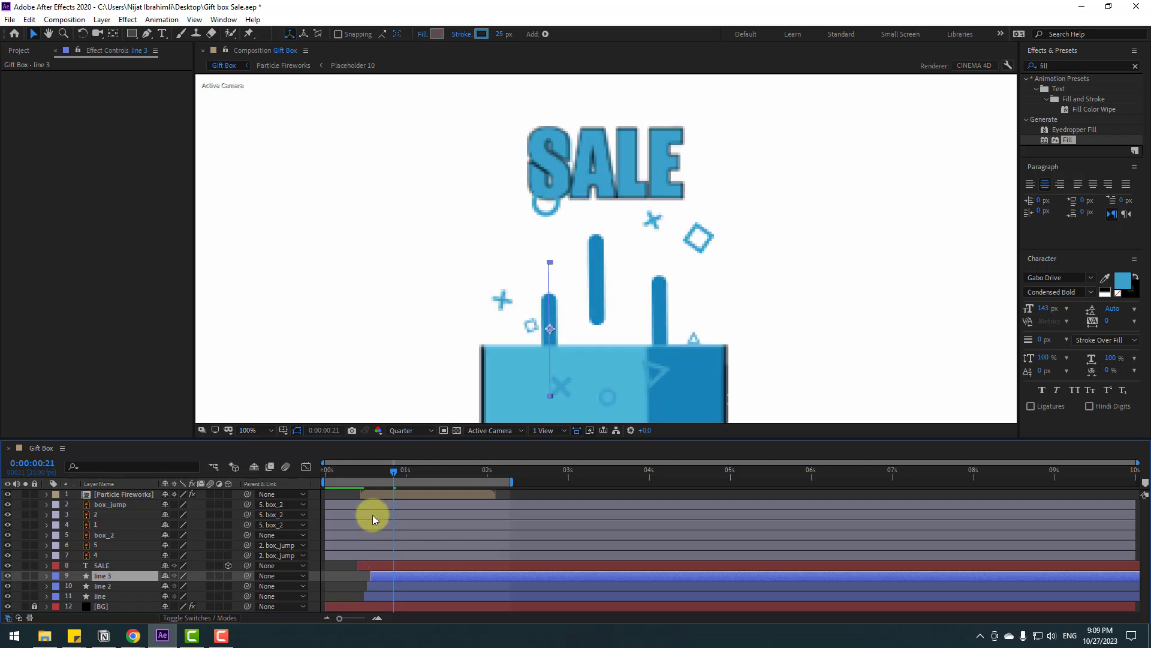
pyautogui.press('space')
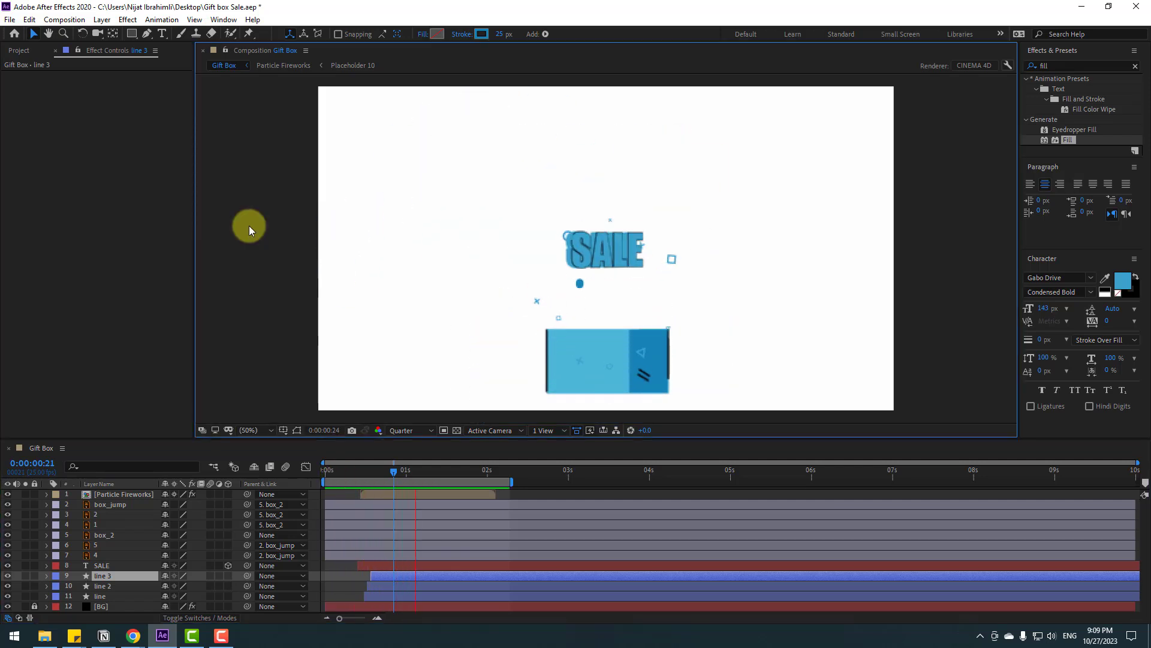